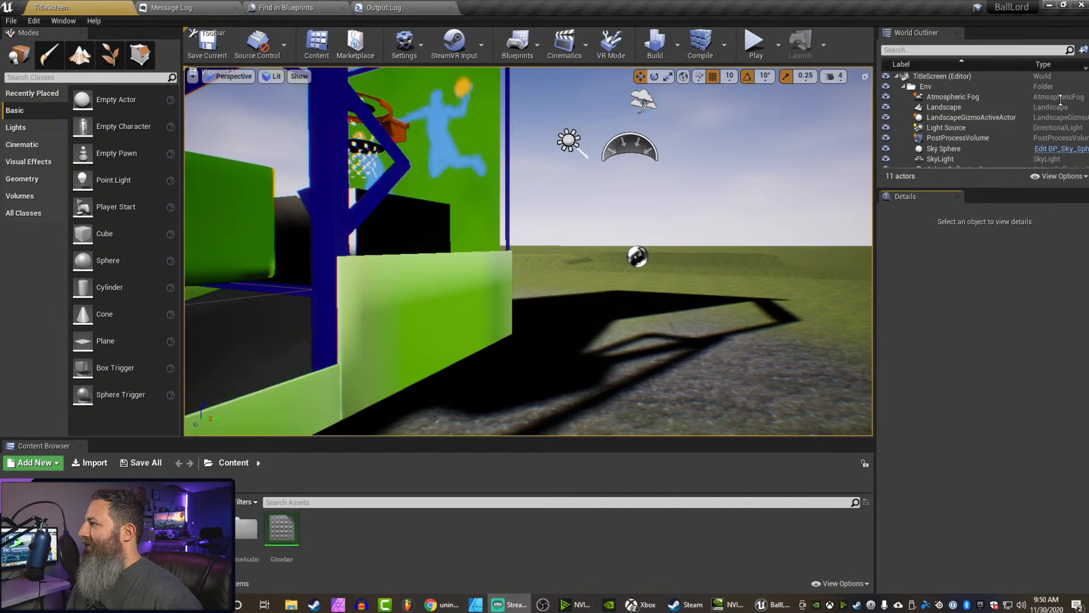
# Force the running UE4Editor process to end through Task Manager, and close Task Manager
pyautogui.rightClick(762, 604)
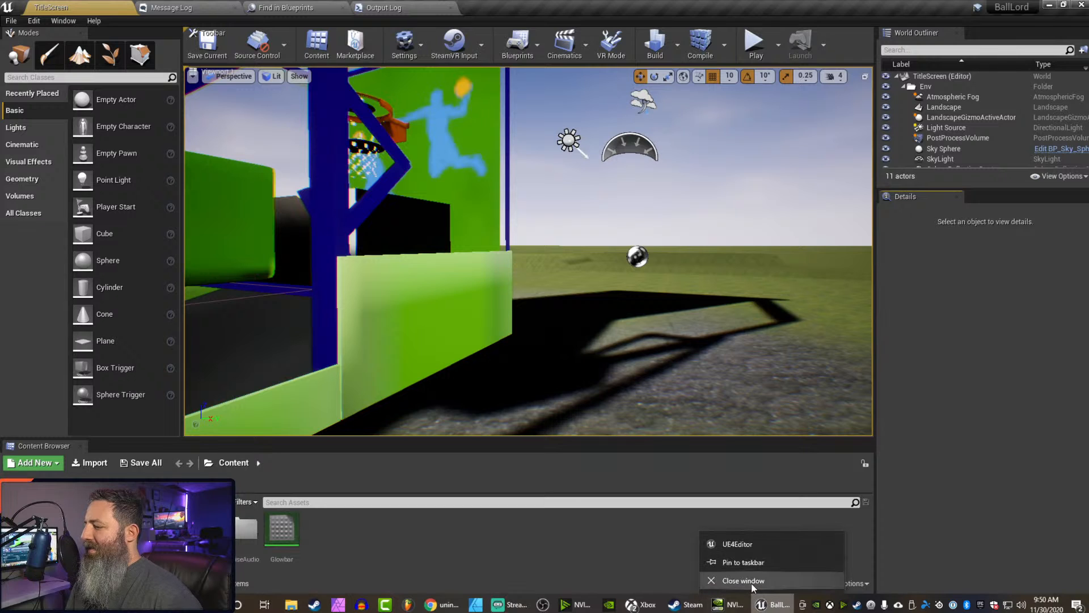
pyautogui.click(751, 581)
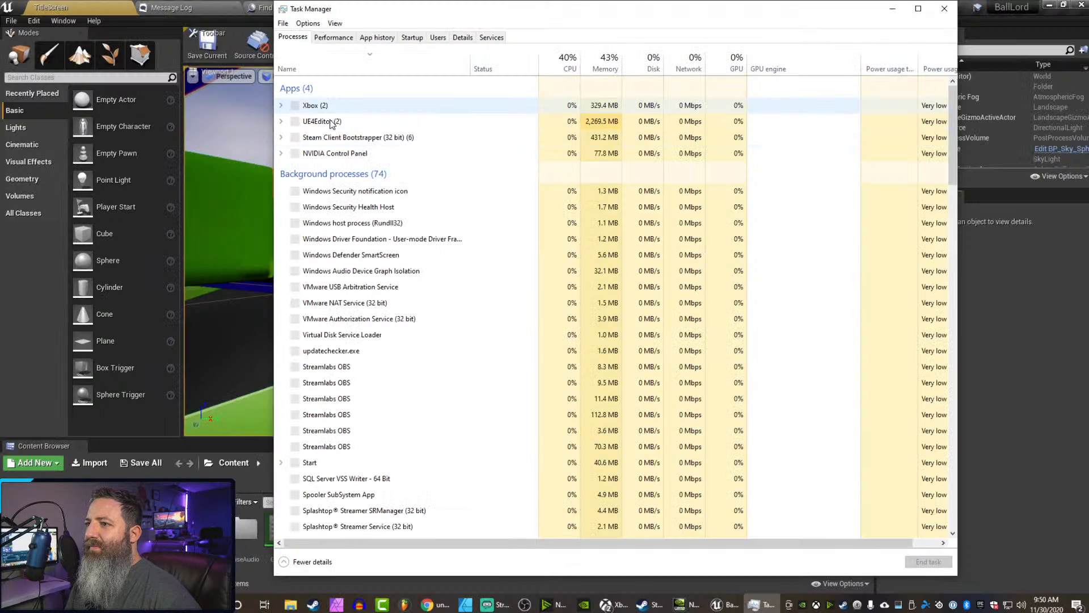
pyautogui.click(332, 124)
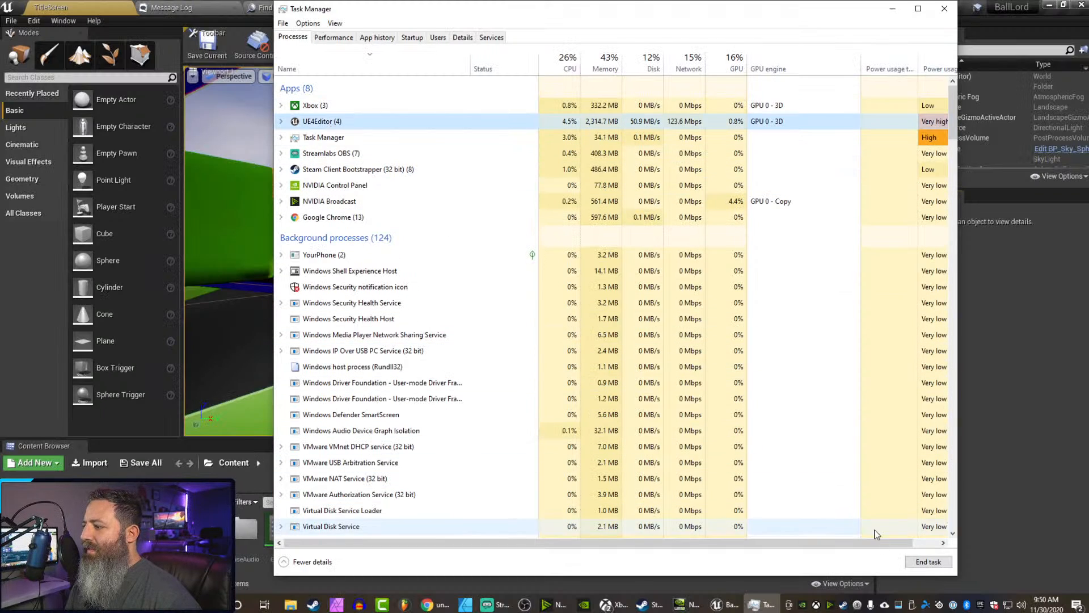
pyautogui.click(927, 560)
pyautogui.click(944, 8)
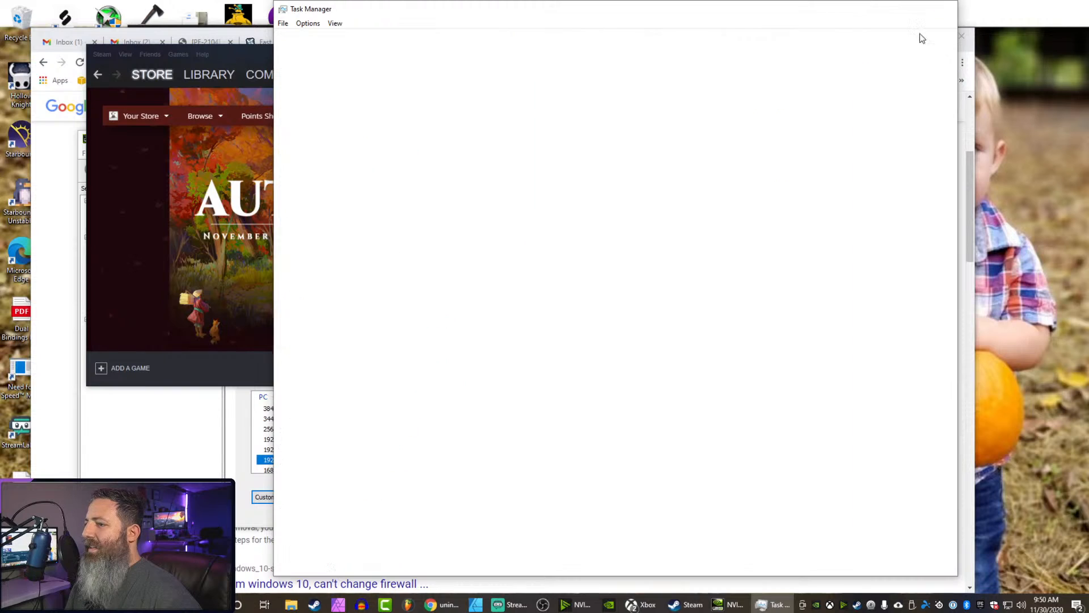
# Relaunch the BallLord project from the recent files in File Explorer, and close the File Explorer window
pyautogui.click(502, 431)
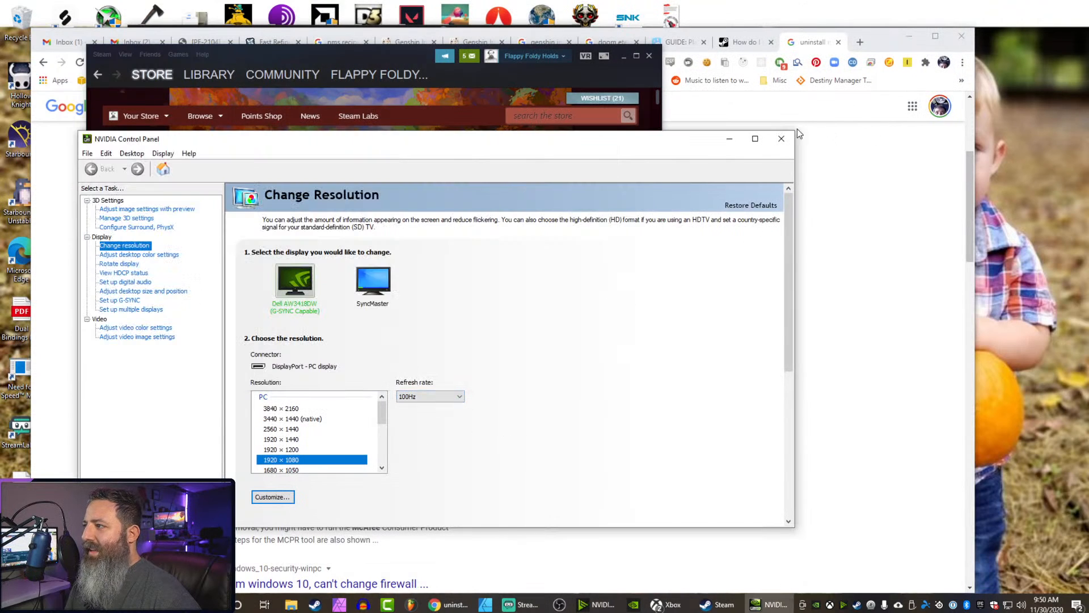
pyautogui.click(291, 605)
pyautogui.doubleClick(568, 461)
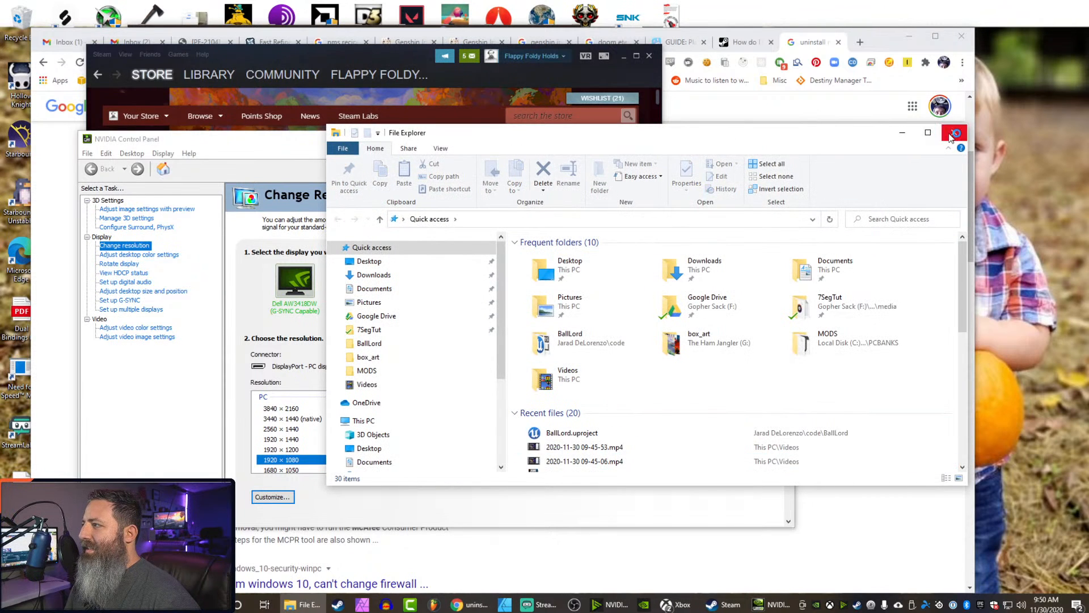
pyautogui.click(954, 132)
pyautogui.click(43, 43)
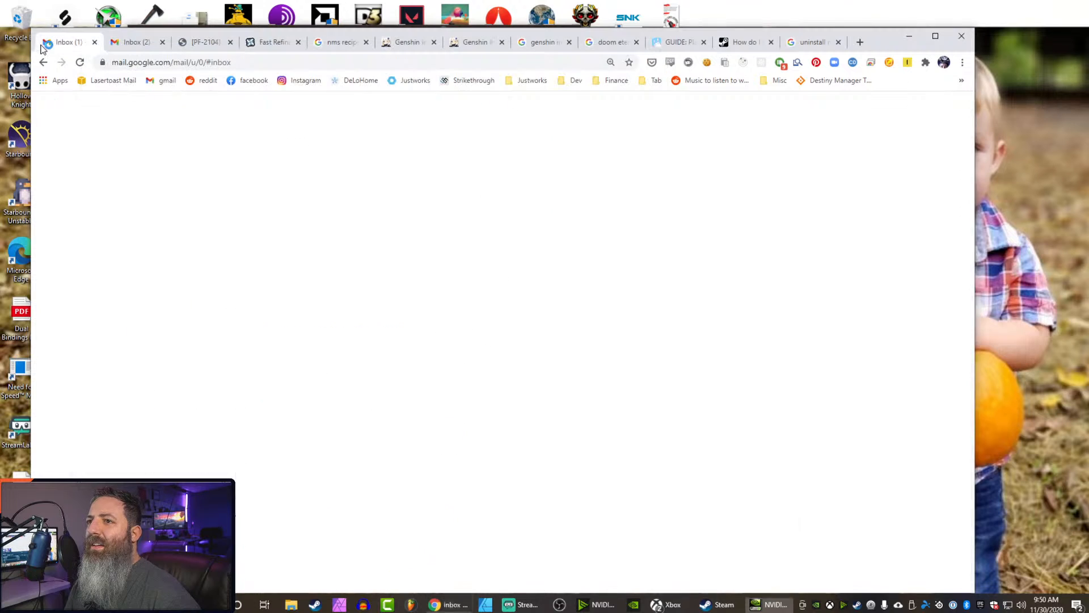
pyautogui.click(492, 40)
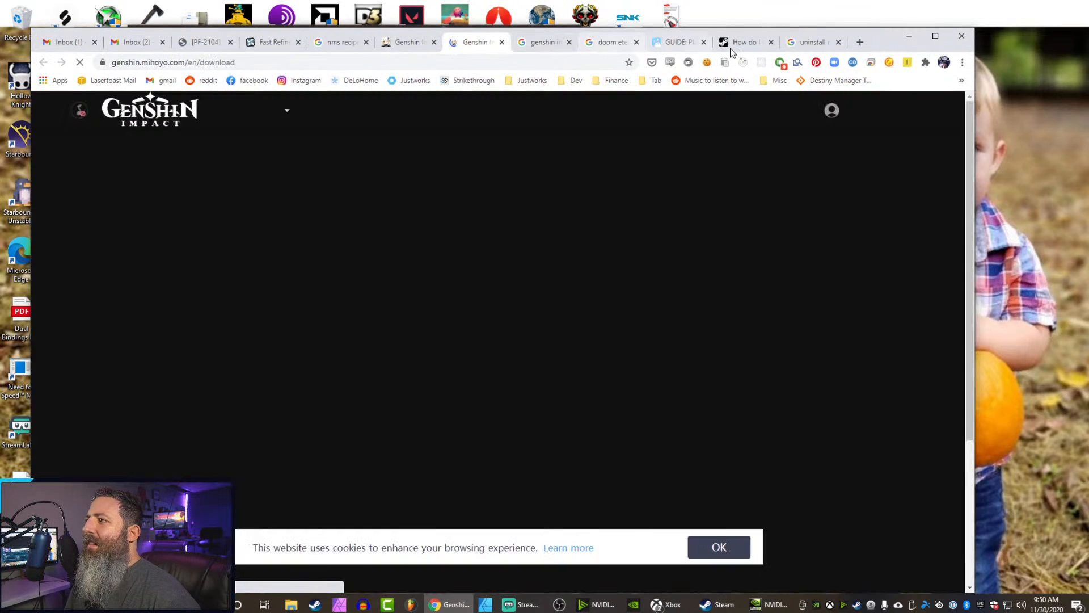
pyautogui.click(805, 42)
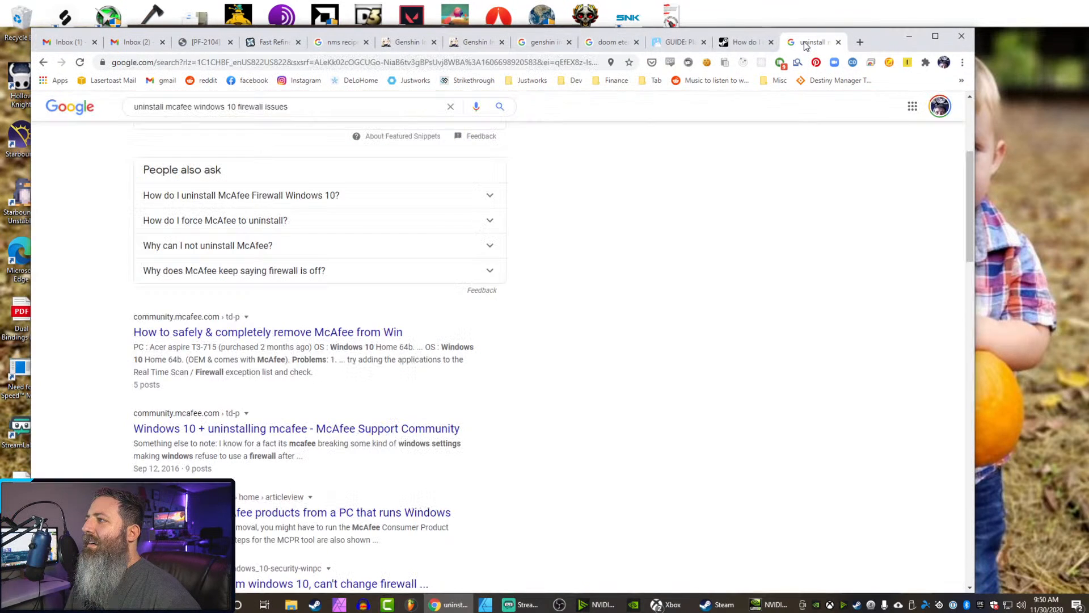
pyautogui.click(908, 39)
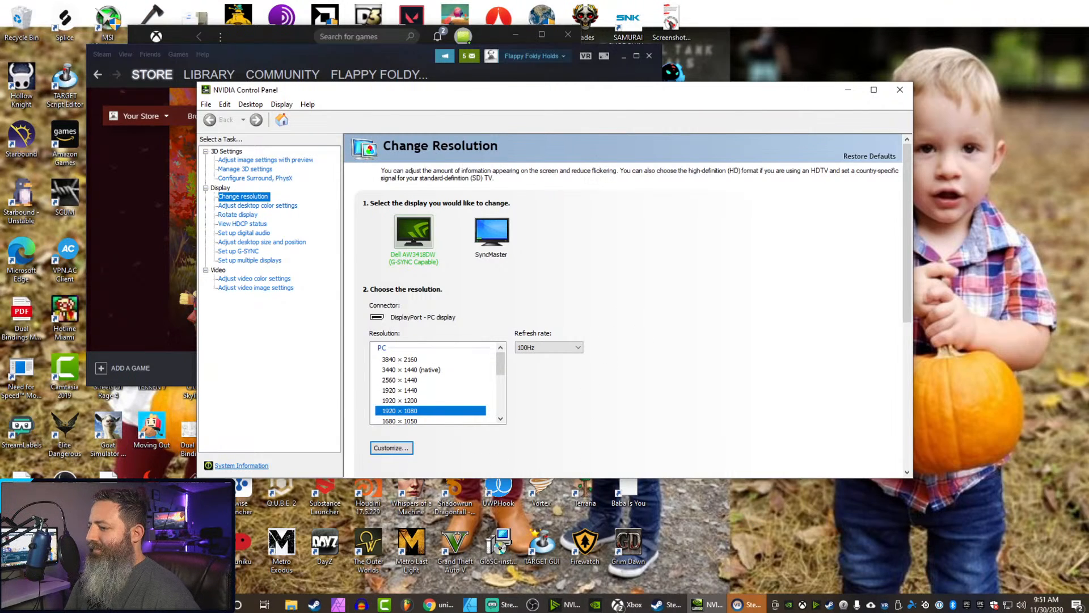
# In the reopened Unreal Editor, cancel the pending asset deletion and load the recent level Hoops
pyautogui.moveTo(738, 607)
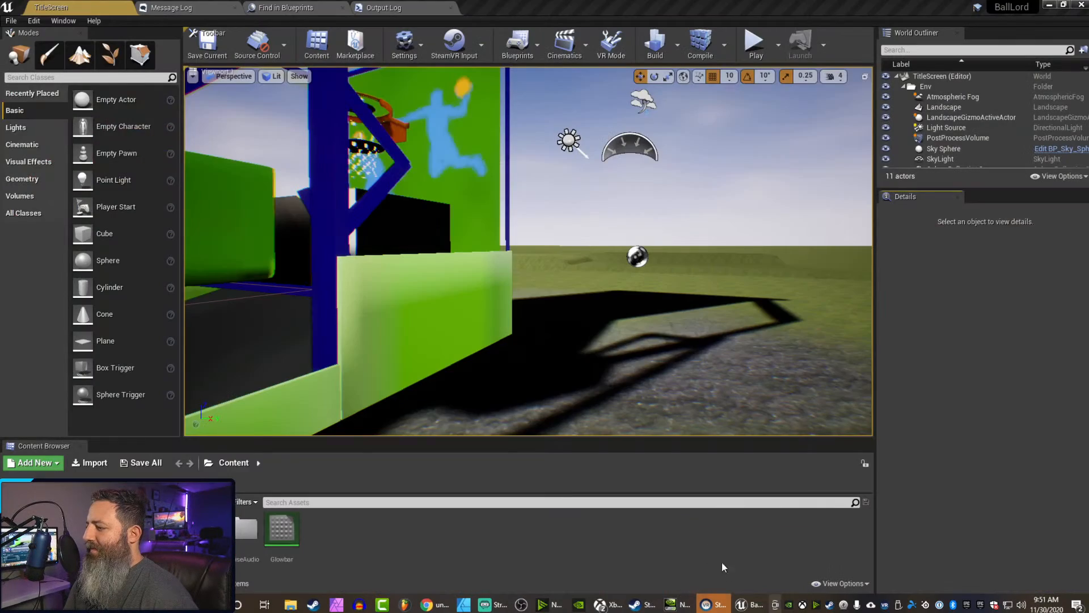
pyautogui.click(11, 21)
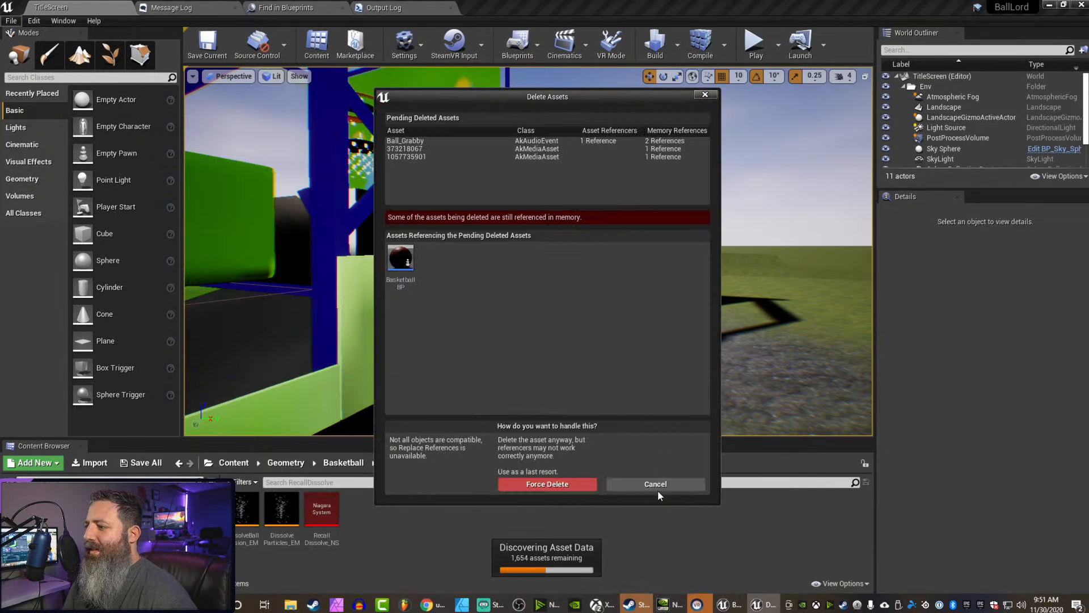
pyautogui.click(666, 483)
pyautogui.click(17, 21)
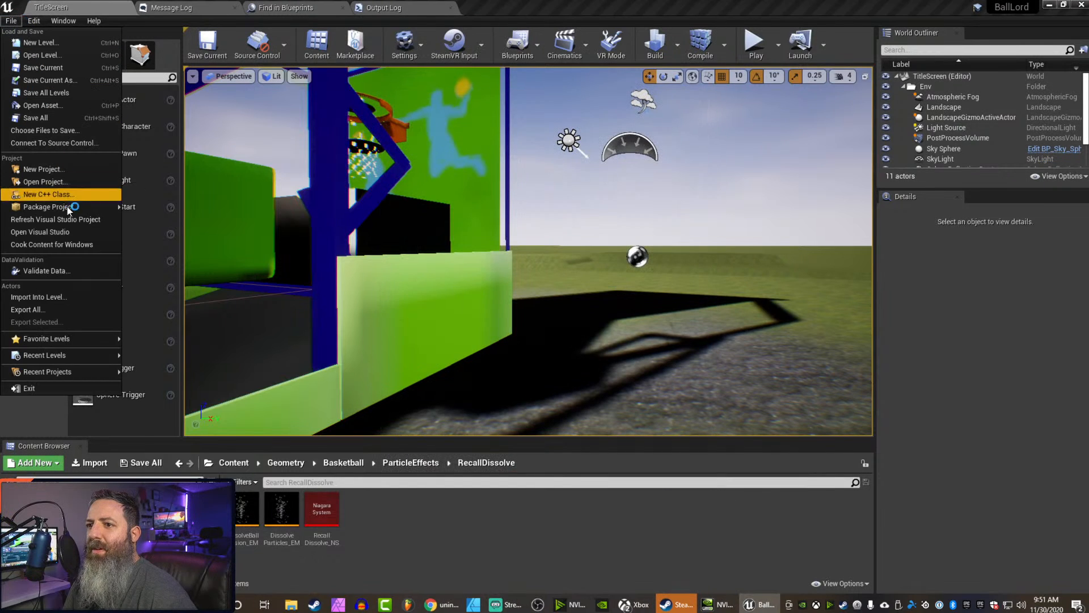
pyautogui.moveTo(59, 360)
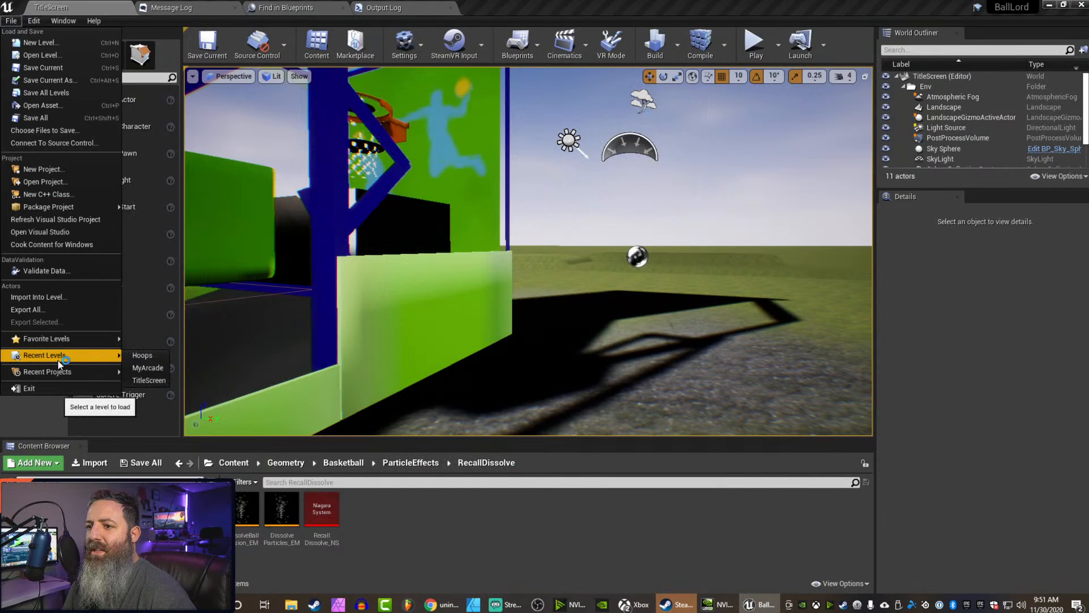
pyautogui.click(142, 356)
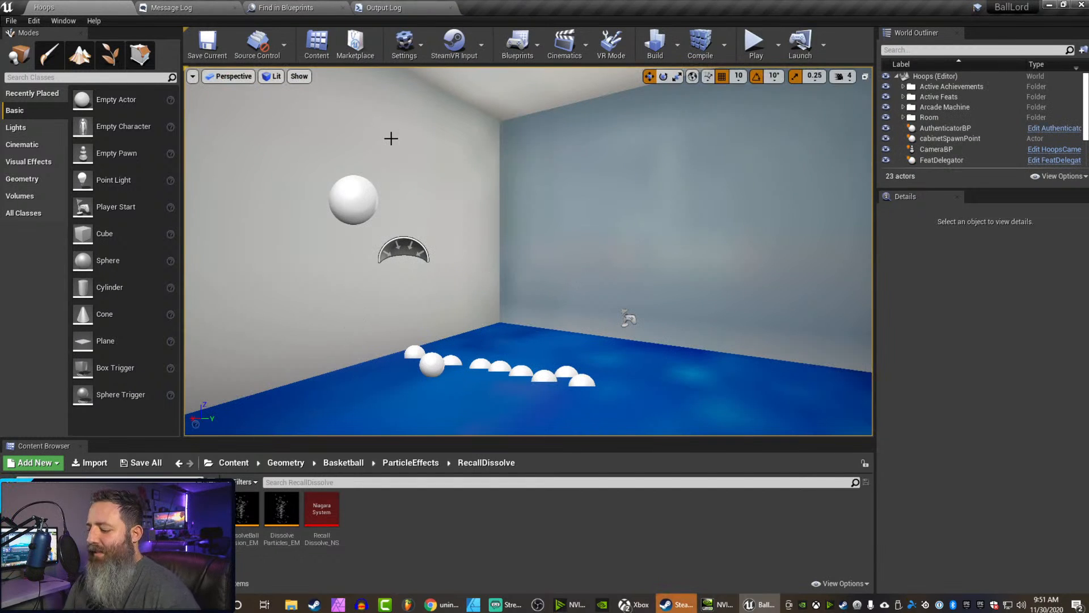
# Search the project assets for "controller" and open the ArcadePlayerController blueprint
pyautogui.hotkey('ctrl', 'p')
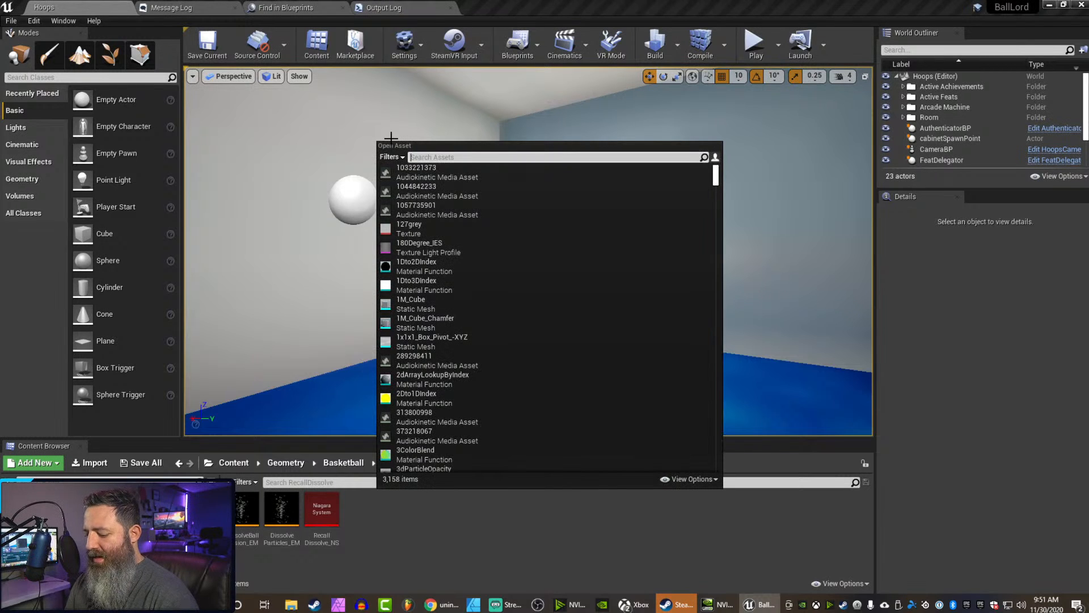
pyautogui.write('controller')
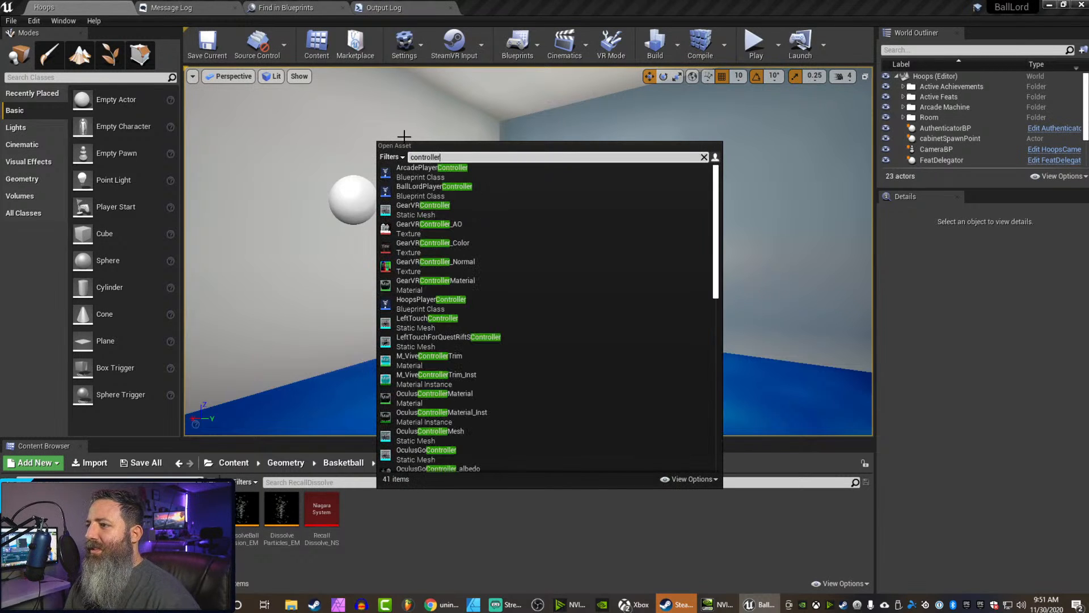
pyautogui.click(420, 169)
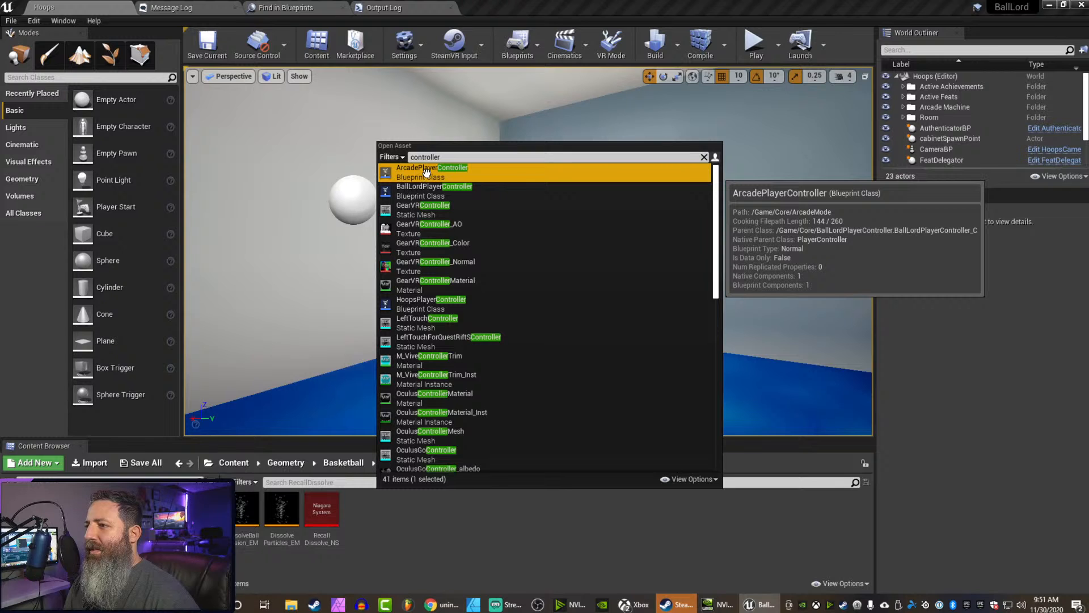
pyautogui.doubleClick(427, 172)
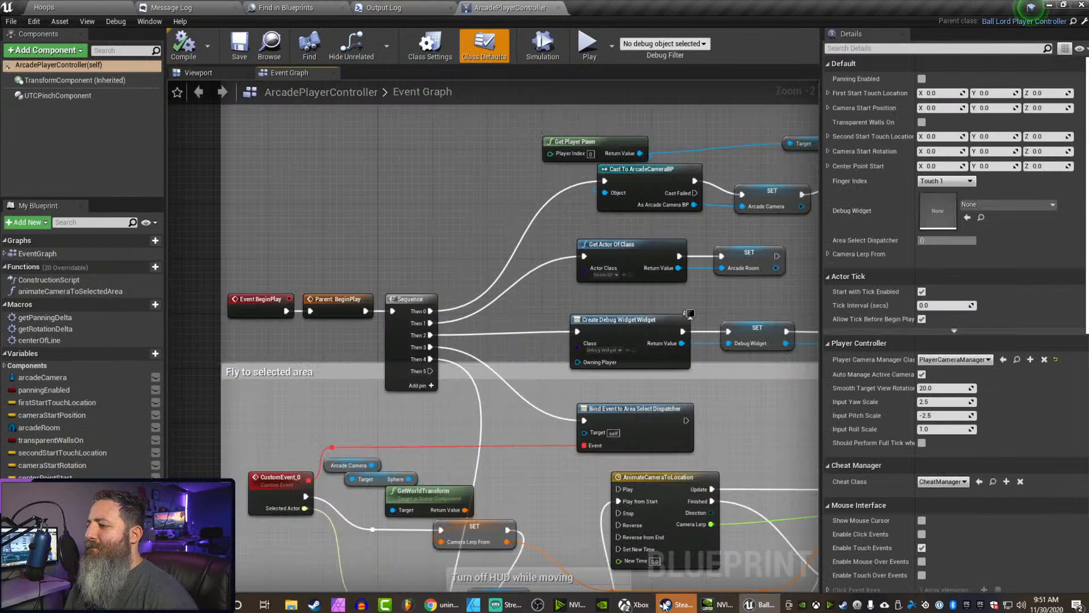
pyautogui.click(665, 606)
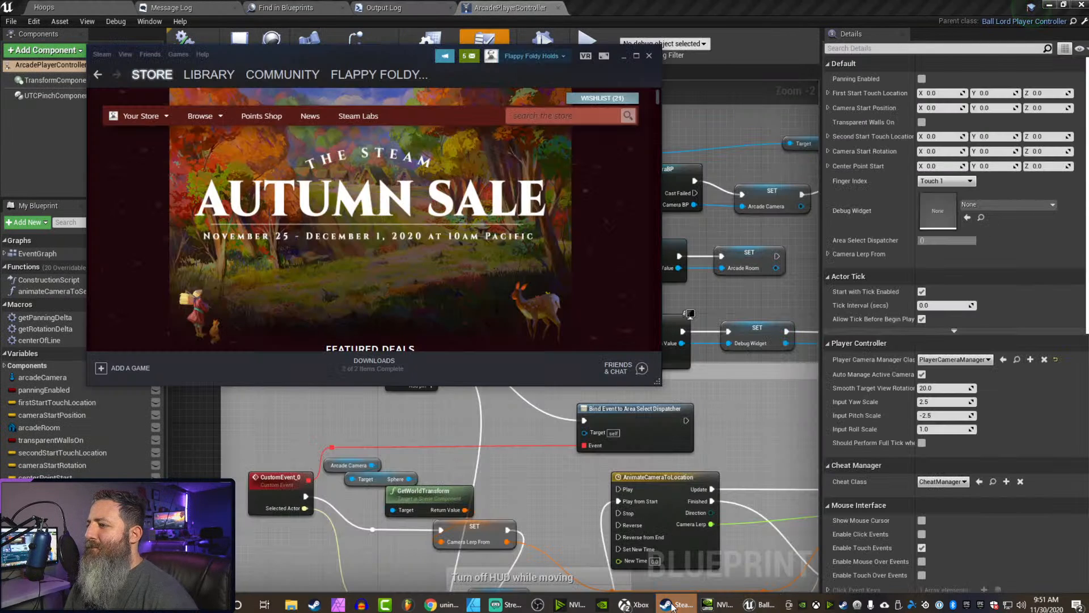
pyautogui.click(673, 606)
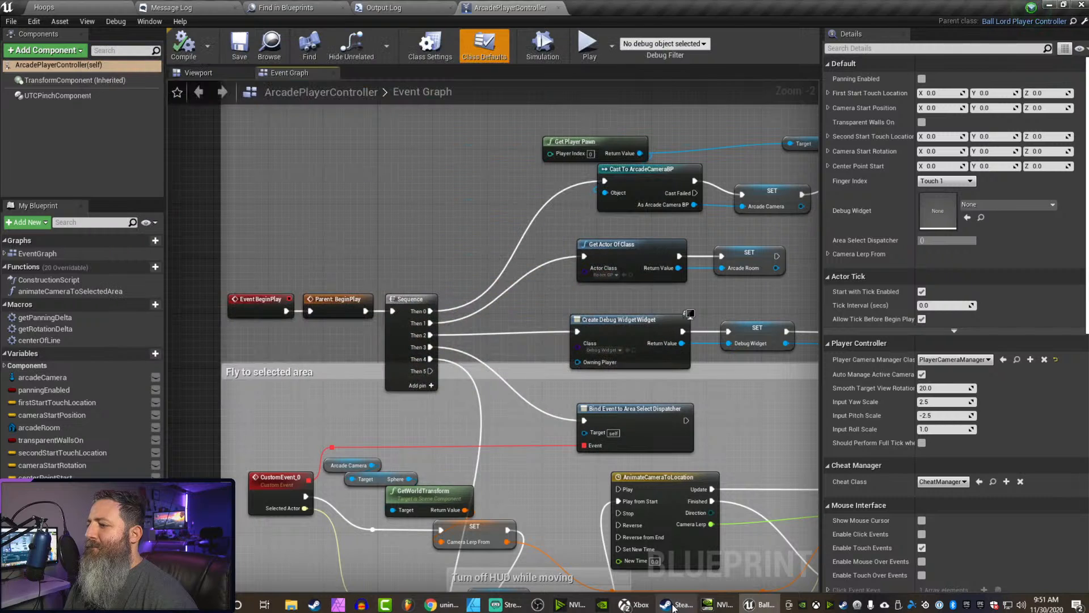
# Run the game preview, throw a few basketballs and a fireball at the hoop, and stop the preview
pyautogui.click(587, 37)
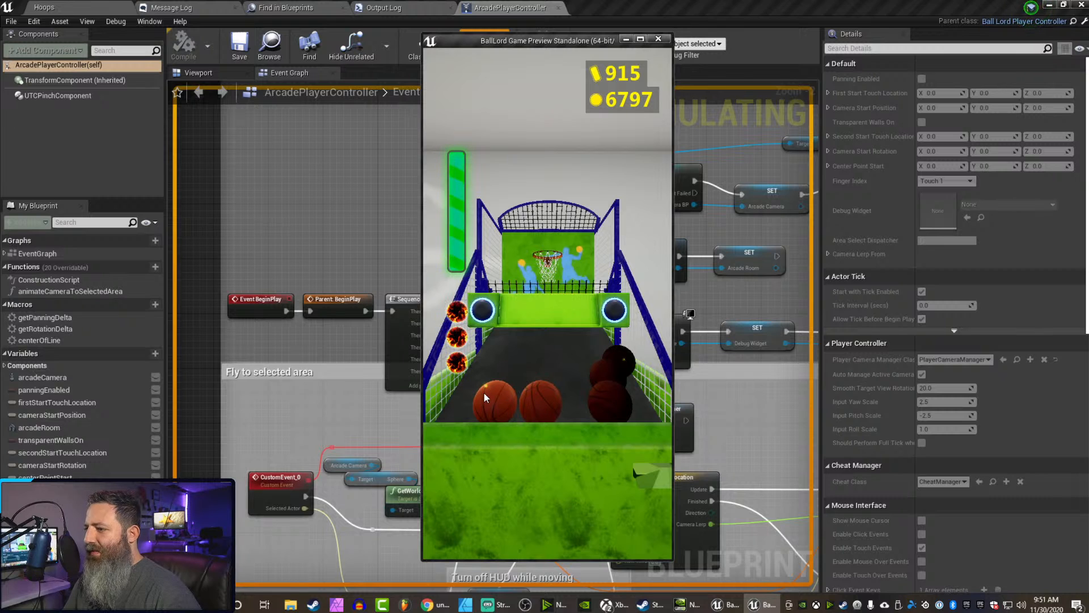
pyautogui.moveTo(491, 399); pyautogui.dragTo(507, 301)
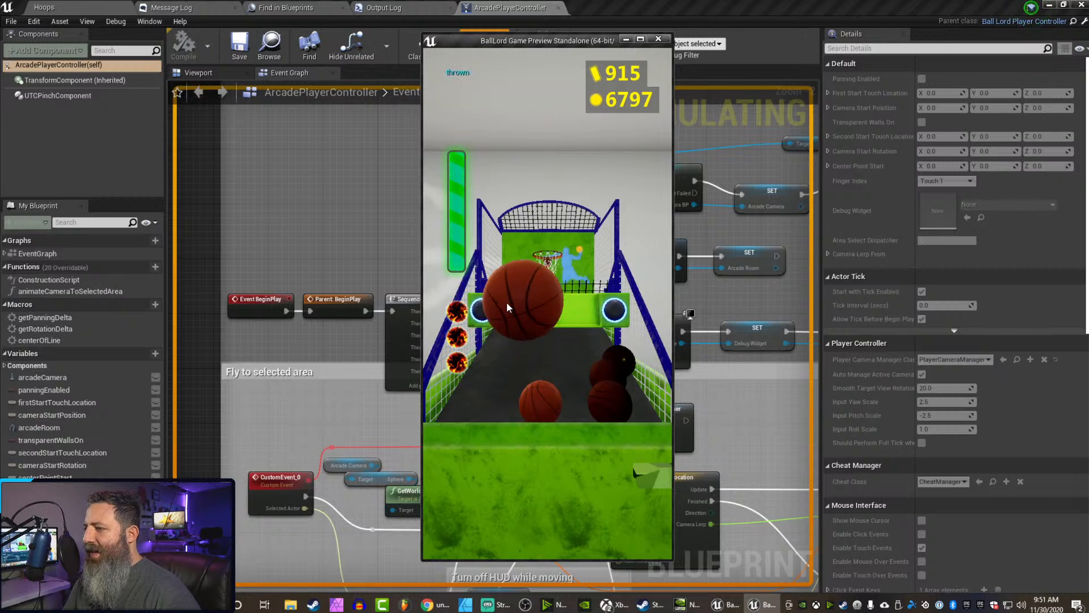
pyautogui.moveTo(533, 379)
pyautogui.mouseDown()
pyautogui.moveTo(530, 236)
pyautogui.moveTo(516, 211)
pyautogui.moveTo(545, 209)
pyautogui.moveTo(518, 381)
pyautogui.moveTo(551, 320)
pyautogui.moveTo(533, 370)
pyautogui.moveTo(512, 305)
pyautogui.moveTo(560, 201)
pyautogui.moveTo(525, 205)
pyautogui.moveTo(557, 221)
pyautogui.moveTo(529, 227)
pyautogui.moveTo(519, 281)
pyautogui.moveTo(494, 309)
pyautogui.moveTo(505, 453)
pyautogui.moveTo(474, 486)
pyautogui.moveTo(510, 545)
pyautogui.moveTo(567, 257)
pyautogui.moveTo(512, 215)
pyautogui.moveTo(486, 229)
pyautogui.moveTo(517, 245)
pyautogui.moveTo(562, 478)
pyautogui.moveTo(542, 113)
pyautogui.mouseUp()
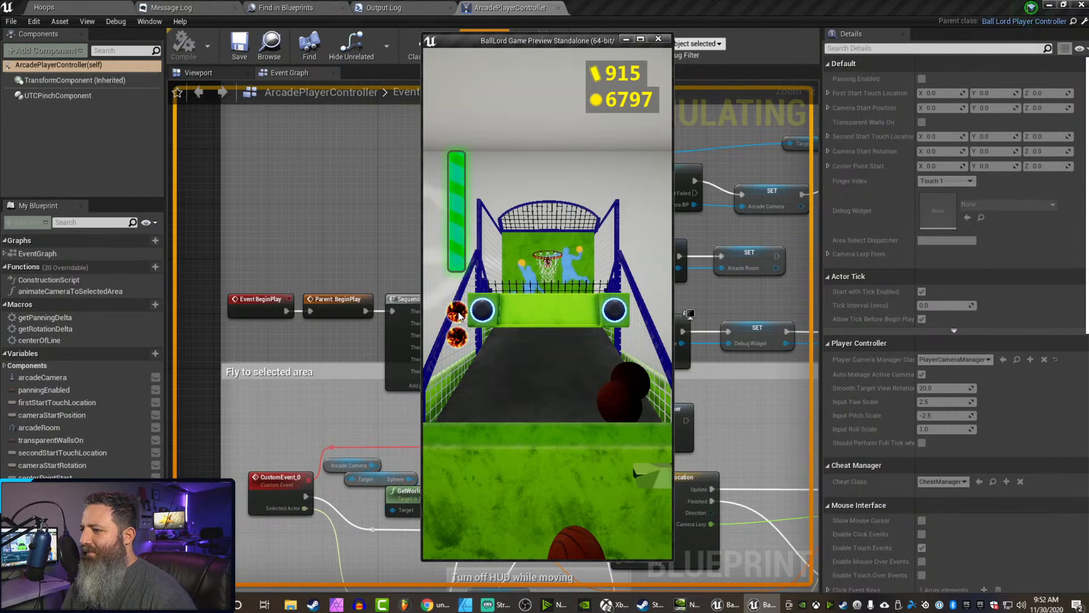
pyautogui.moveTo(460, 316); pyautogui.dragTo(535, 225)
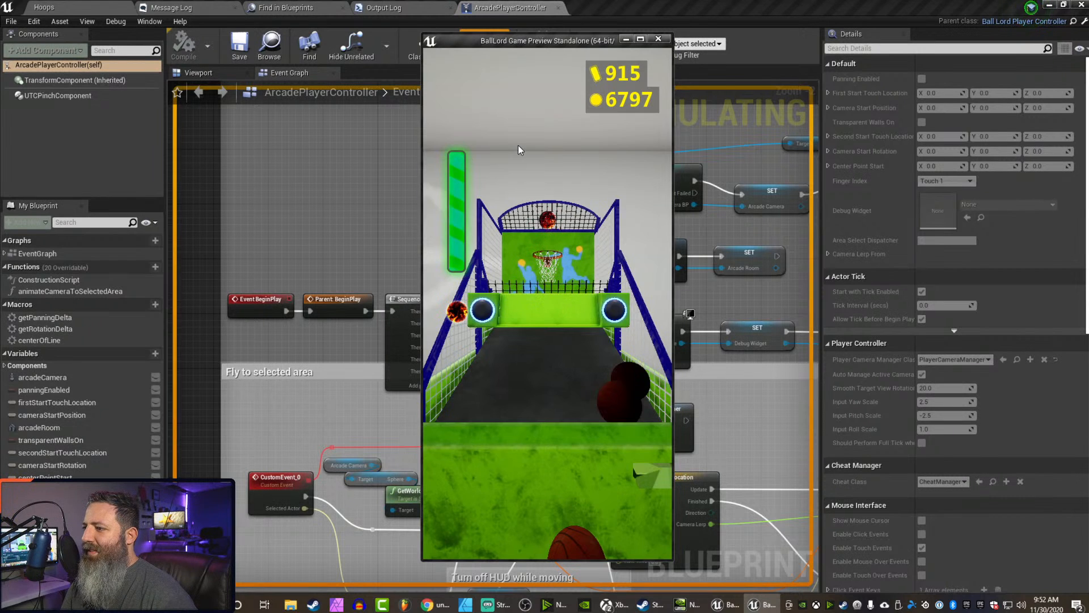
pyautogui.press('Escape')
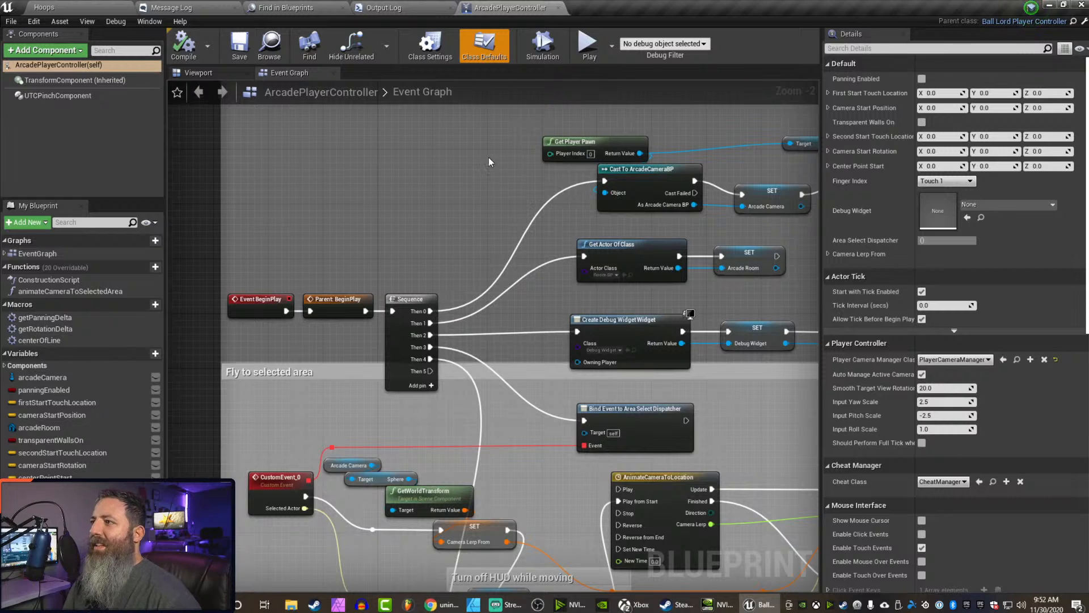
# Open the RecallDissolve_NS Niagara system, and disable its DissolveParticles_EM emitter and compile the system
pyautogui.click(81, 8)
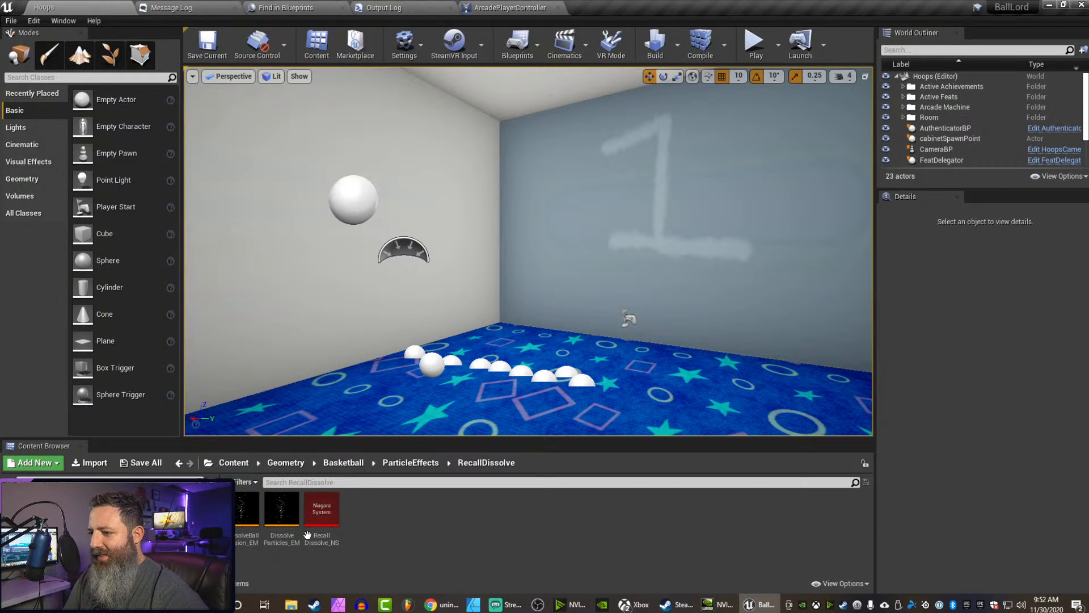
pyautogui.doubleClick(322, 510)
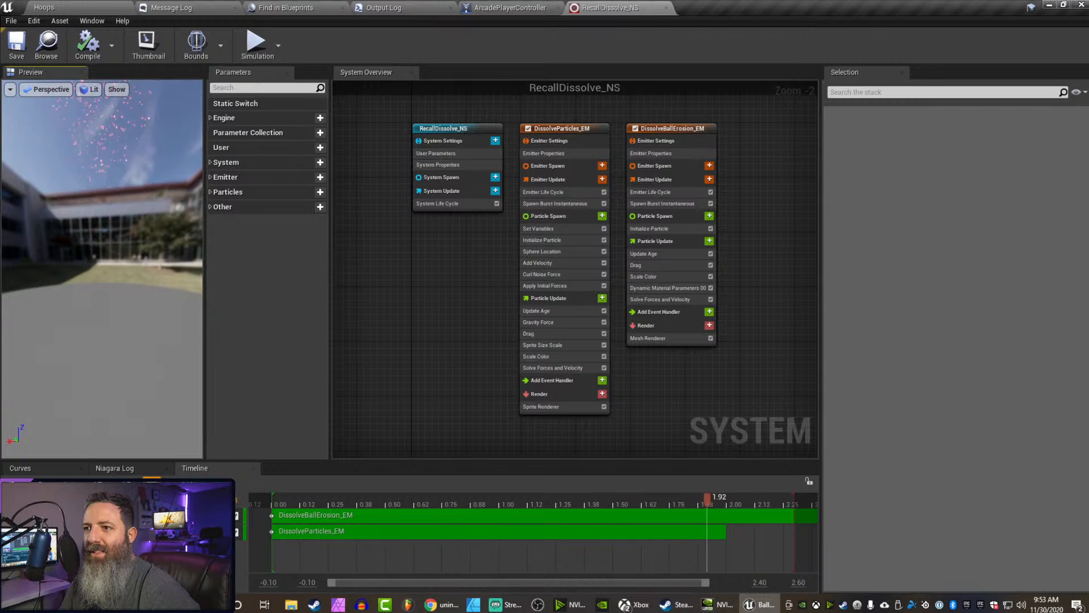
pyautogui.moveTo(76, 293)
pyautogui.mouseDown()
pyautogui.moveTo(93, 291)
pyautogui.moveTo(76, 292)
pyautogui.mouseUp()
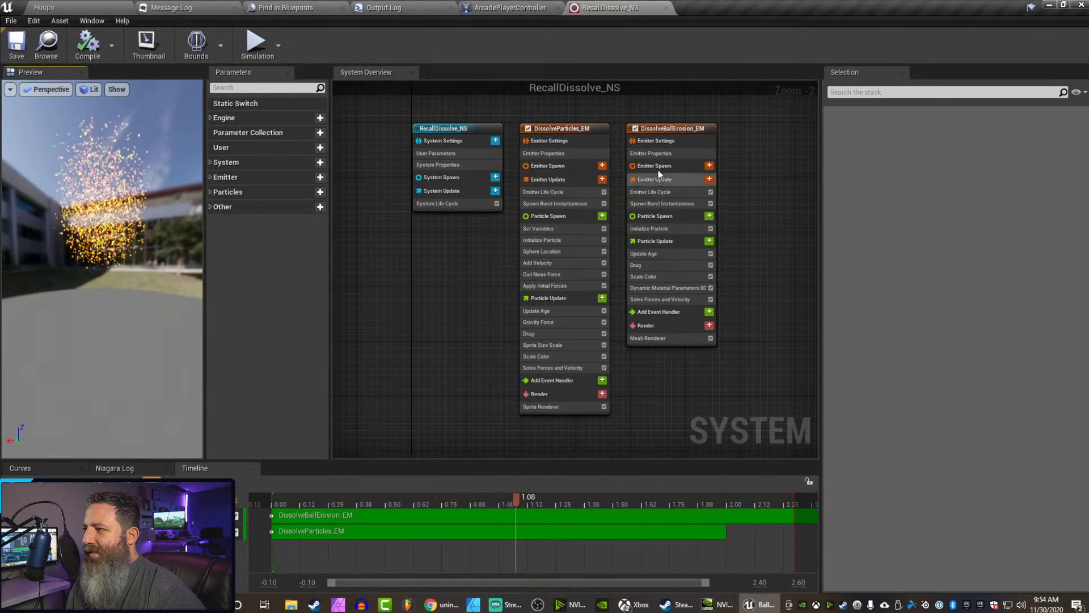
pyautogui.click(528, 129)
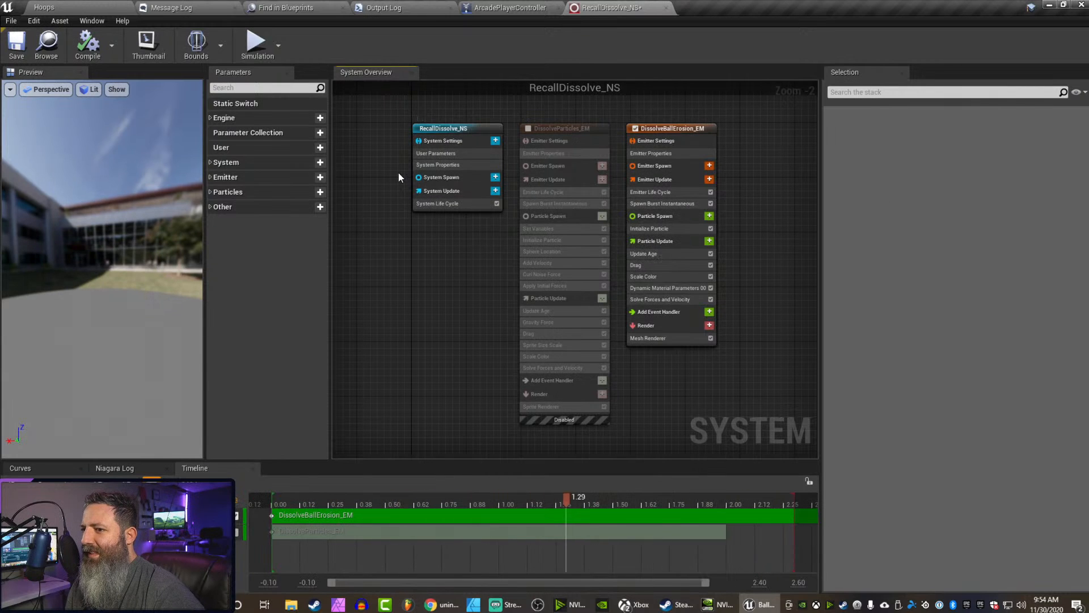
pyautogui.click(89, 54)
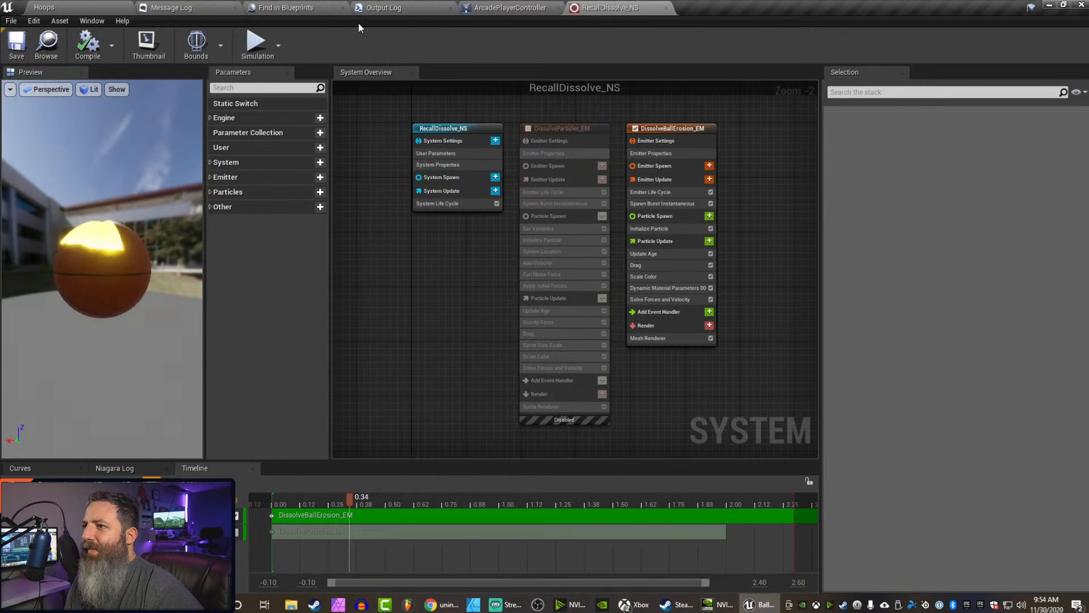
# Run the game preview from the ArcadePlayerController blueprint, throw three fireballs toward the hoop, and stop the preview
pyautogui.click(489, 8)
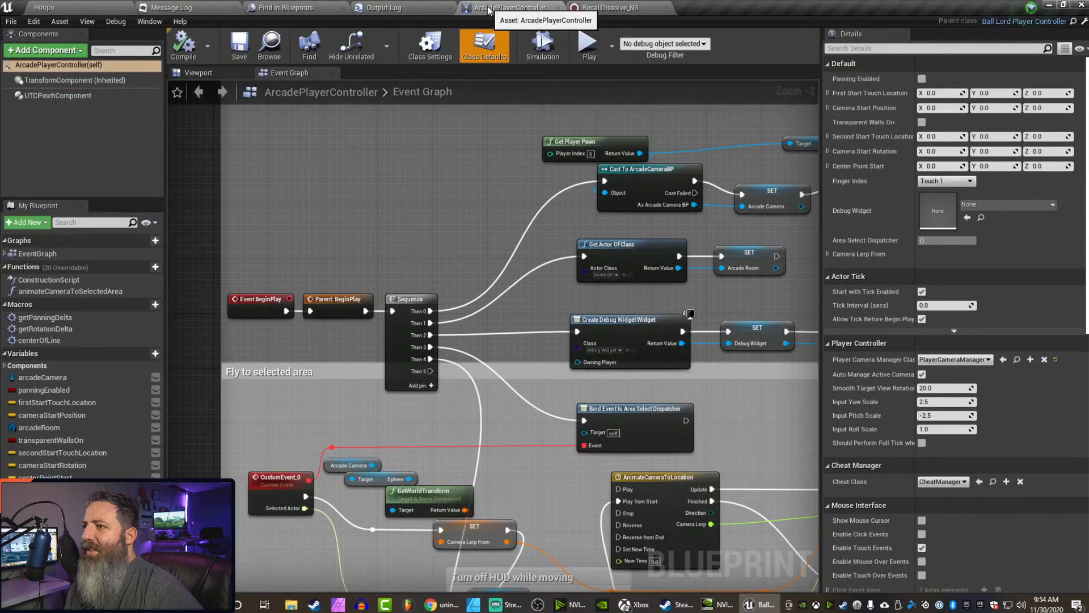
pyautogui.click(587, 54)
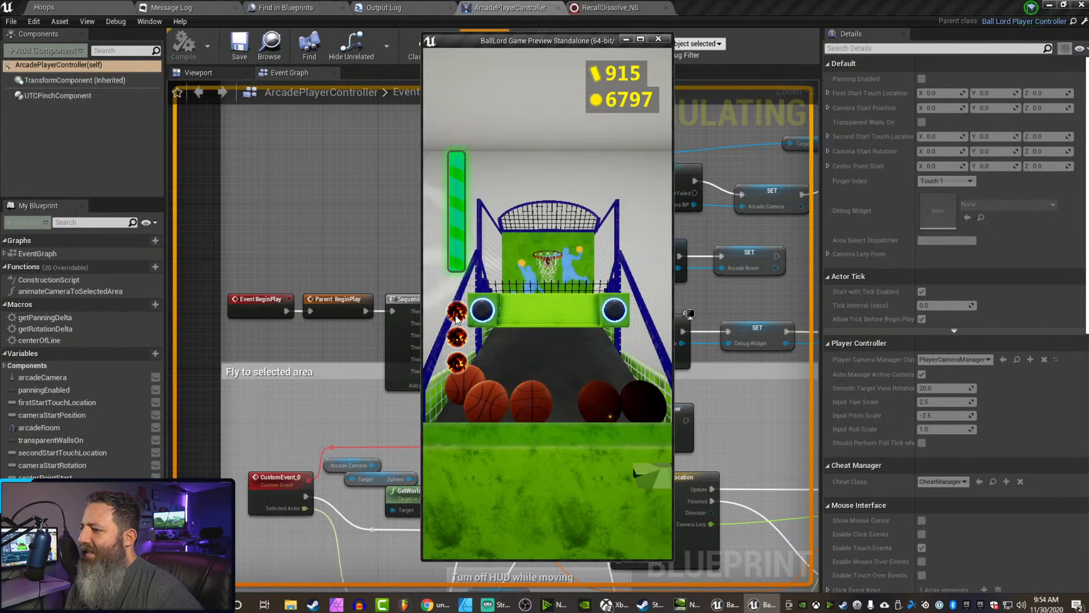
pyautogui.click(457, 318)
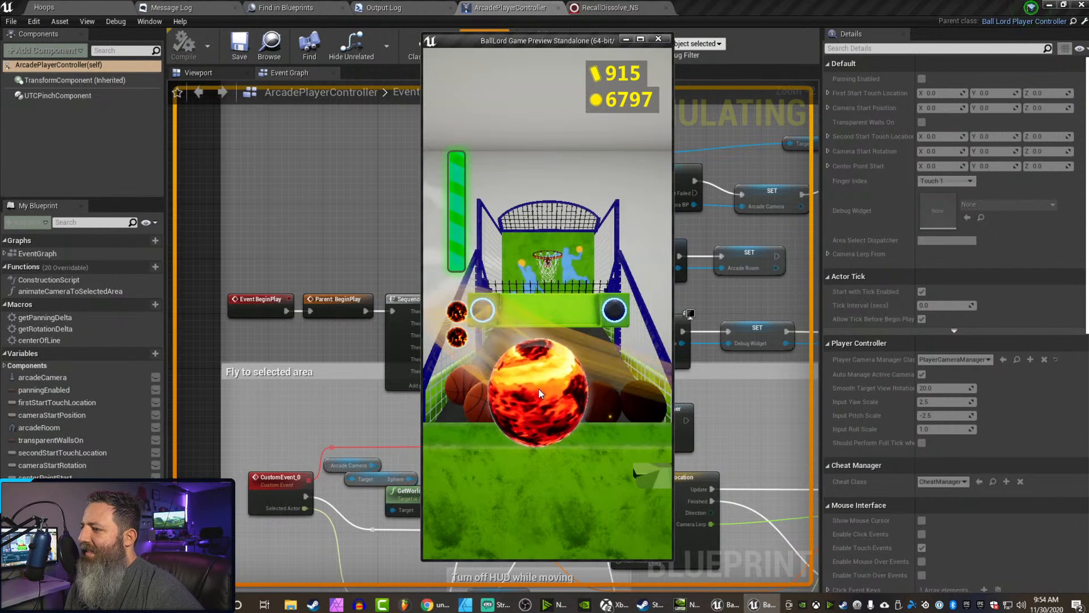
pyautogui.moveTo(559, 417); pyautogui.dragTo(567, 182)
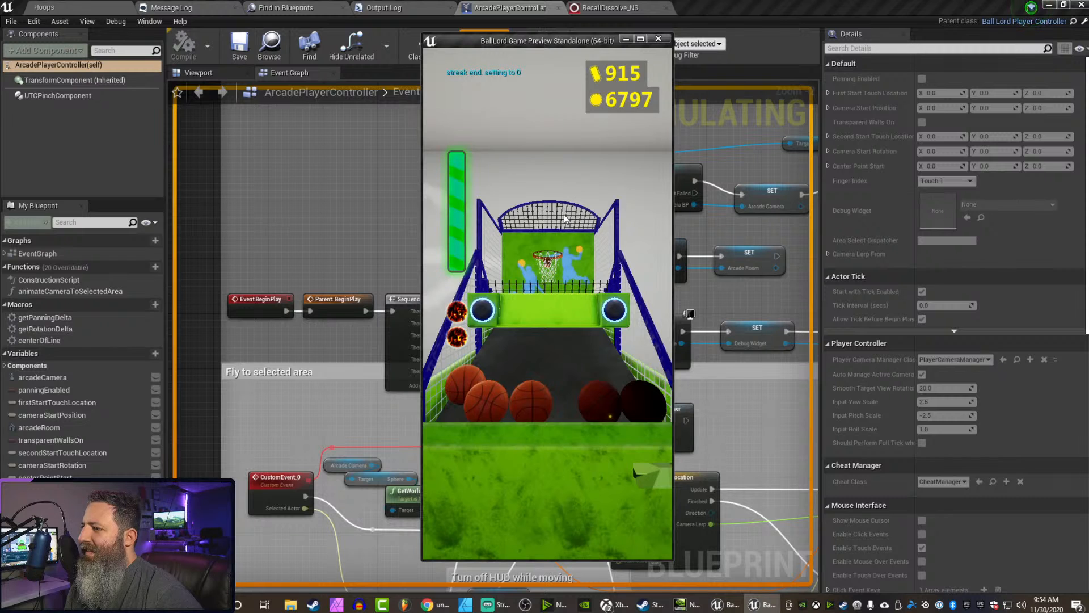
pyautogui.click(458, 315)
pyautogui.moveTo(553, 411); pyautogui.dragTo(560, 166)
pyautogui.click(458, 314)
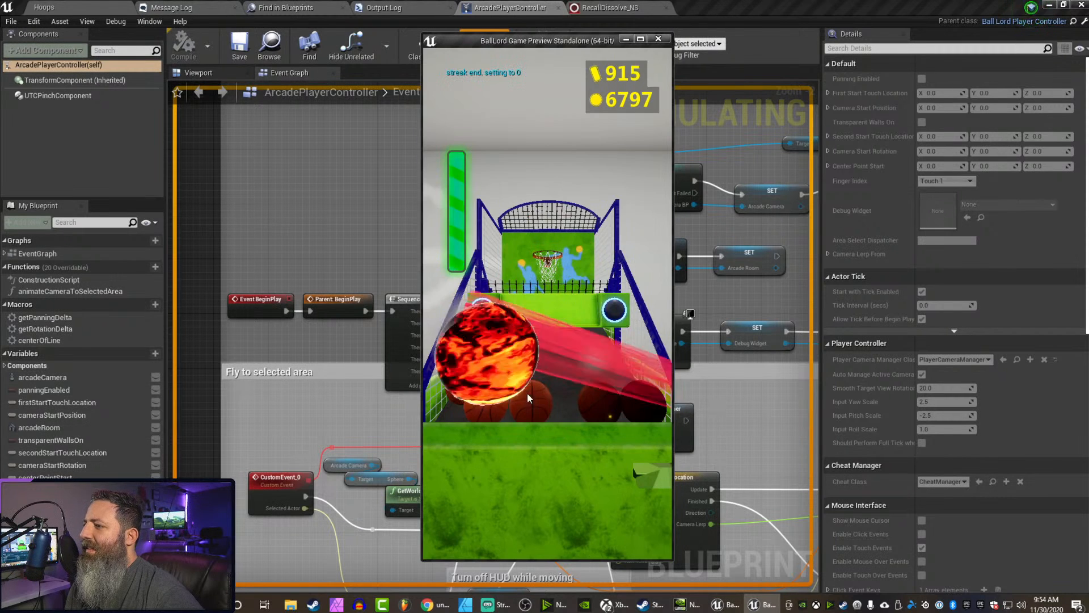
pyautogui.moveTo(505, 368); pyautogui.dragTo(601, 105)
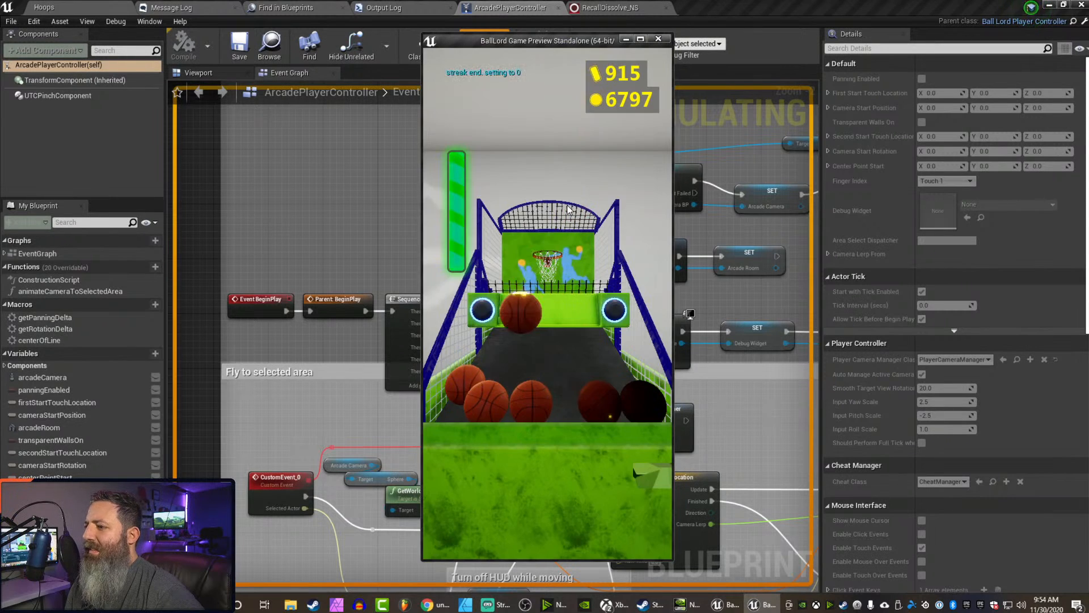
pyautogui.press('Escape')
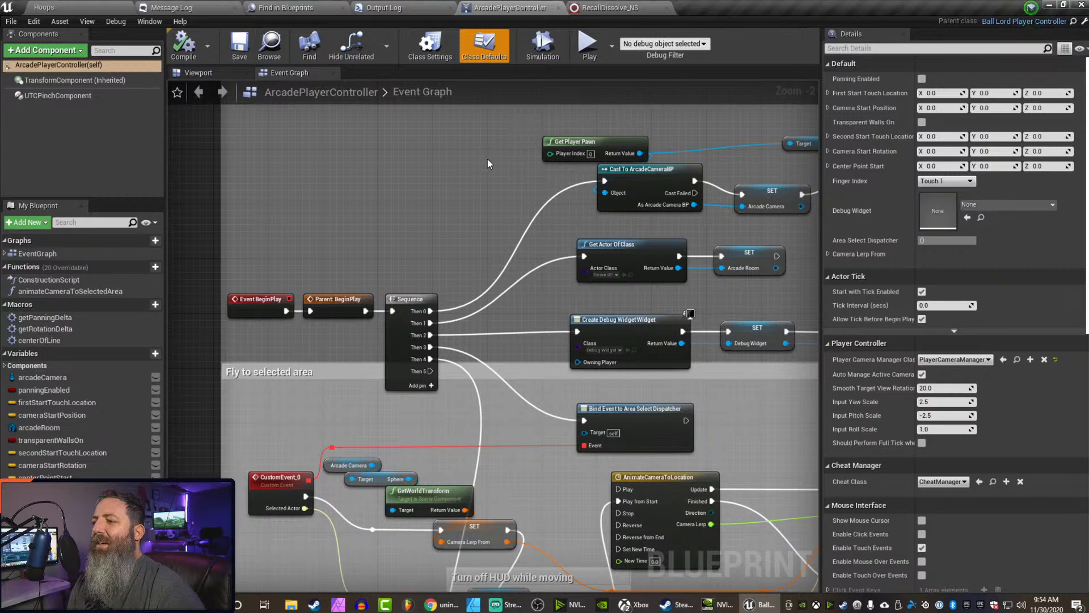
# In RecallDissolve_NS, enable the DissolveParticles_EM emitter, disable the DissolveBallErosion_EM emitter, and save the system
pyautogui.click(607, 8)
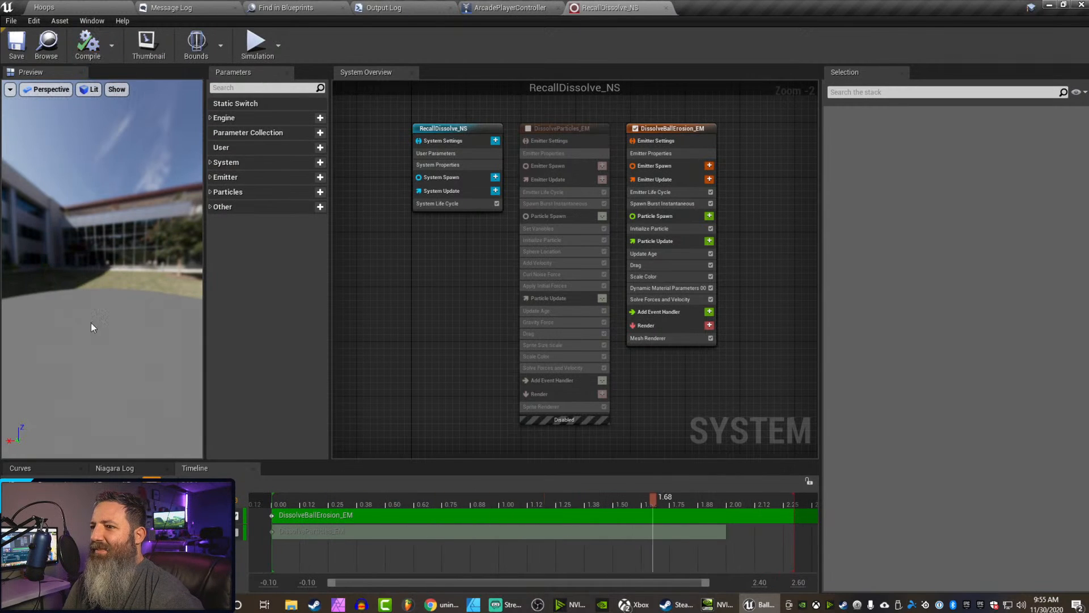
pyautogui.click(528, 128)
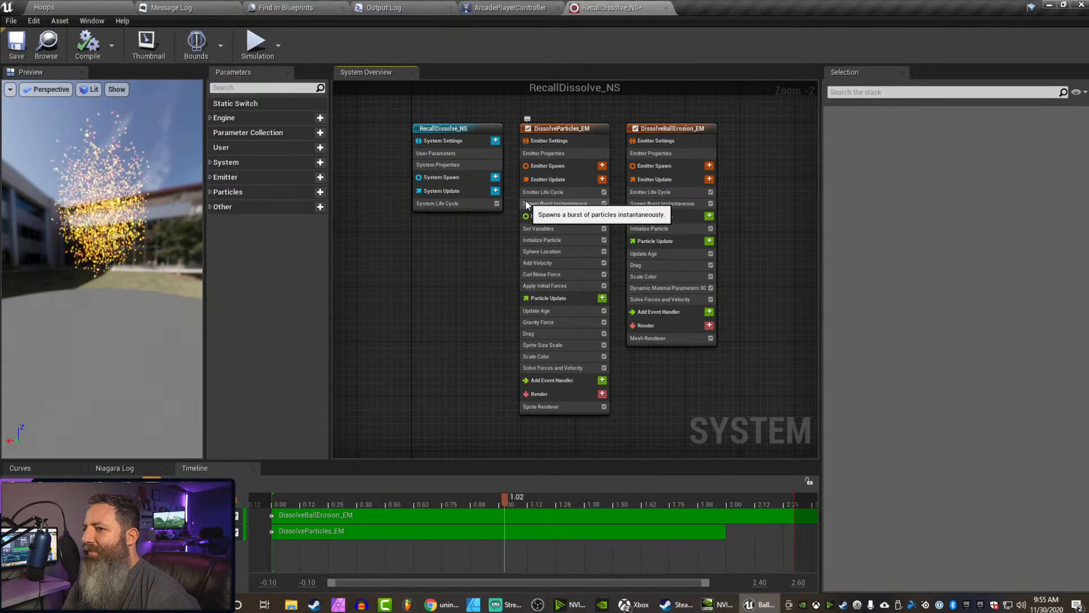
pyautogui.click(635, 128)
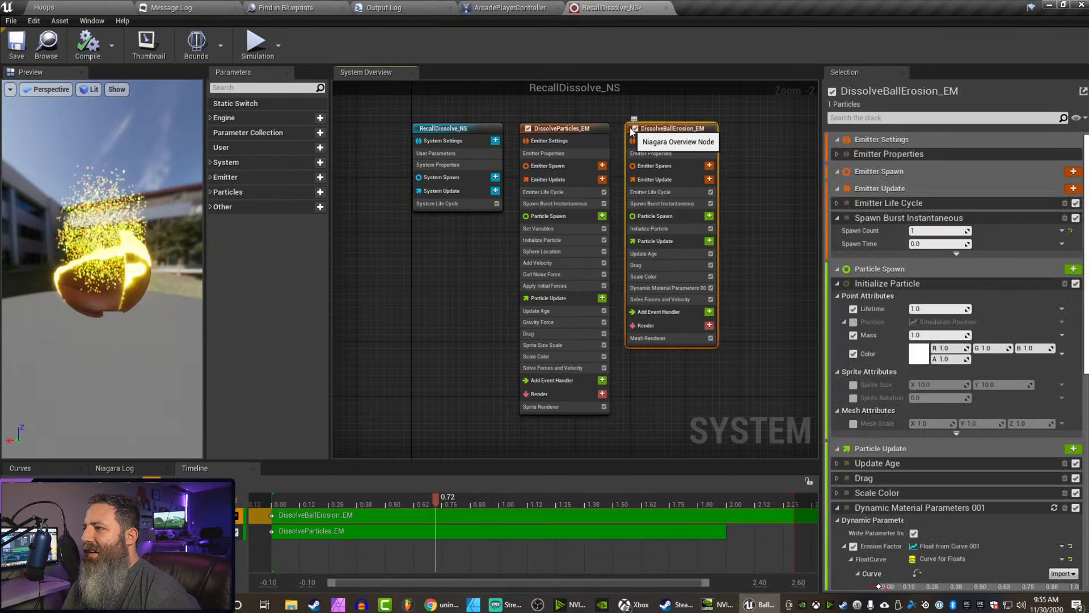
pyautogui.click(635, 128)
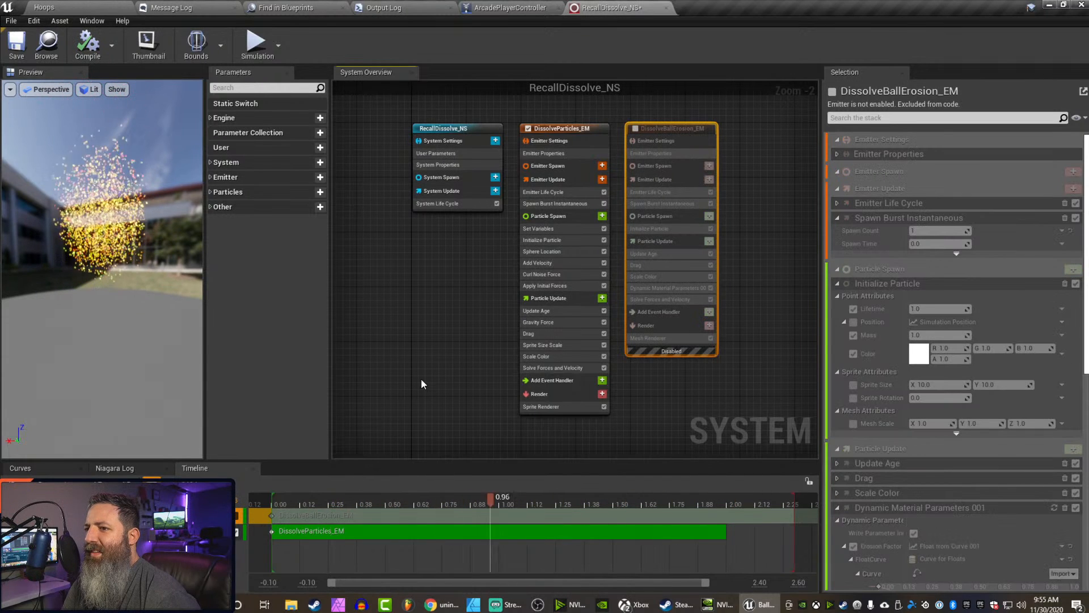
pyautogui.click(17, 44)
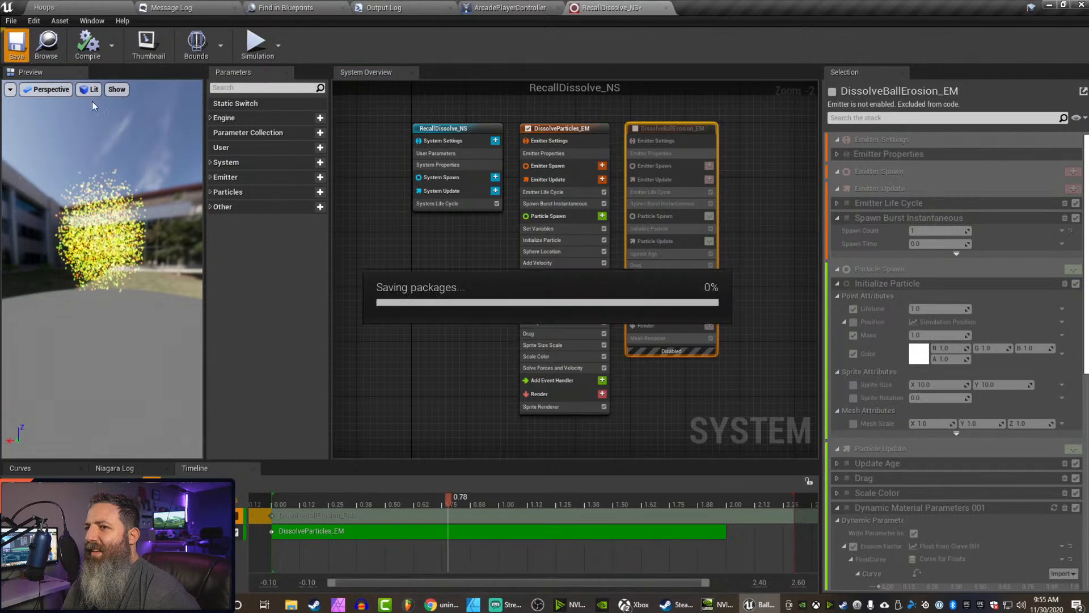
# Run the game preview again from ArcadePlayerController, throw fireballs at the hoop to test the particles-only dissolve, and close the preview
pyautogui.click(474, 8)
pyautogui.click(590, 48)
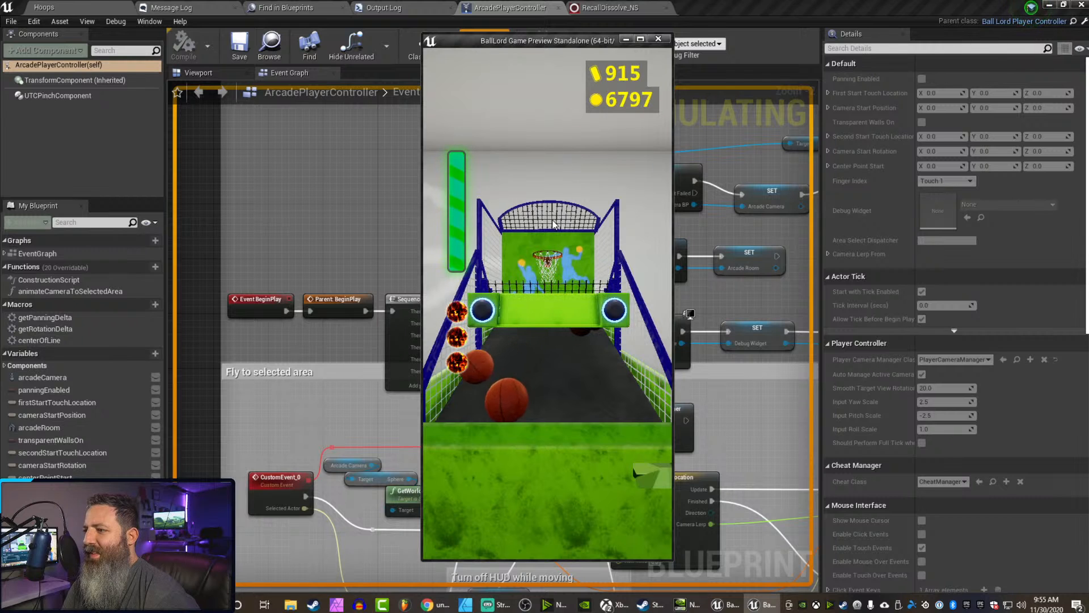
pyautogui.moveTo(448, 375); pyautogui.dragTo(547, 224)
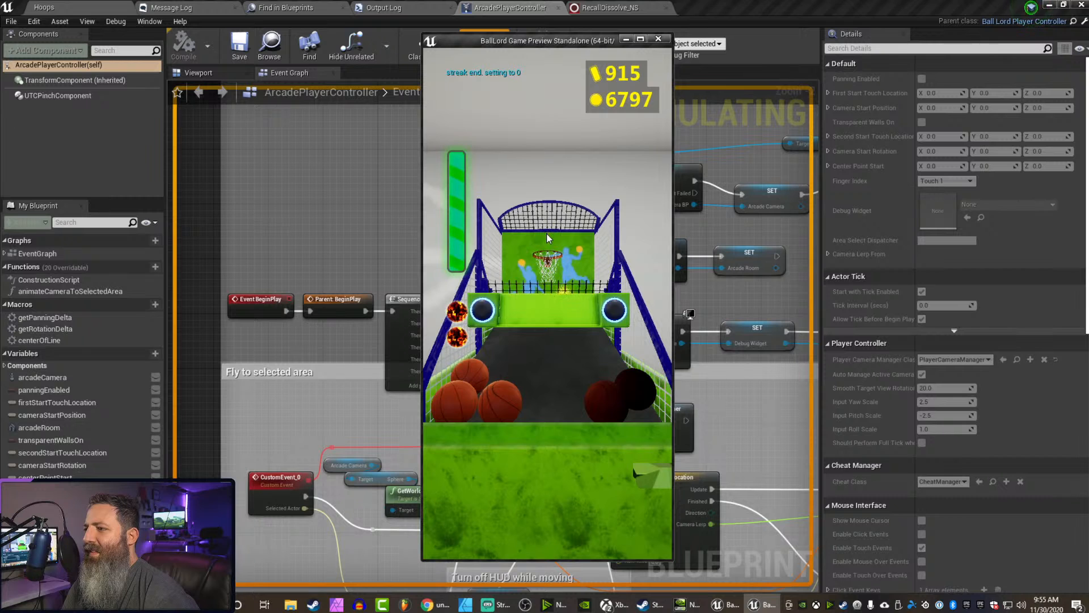
pyautogui.moveTo(475, 321); pyautogui.dragTo(544, 176)
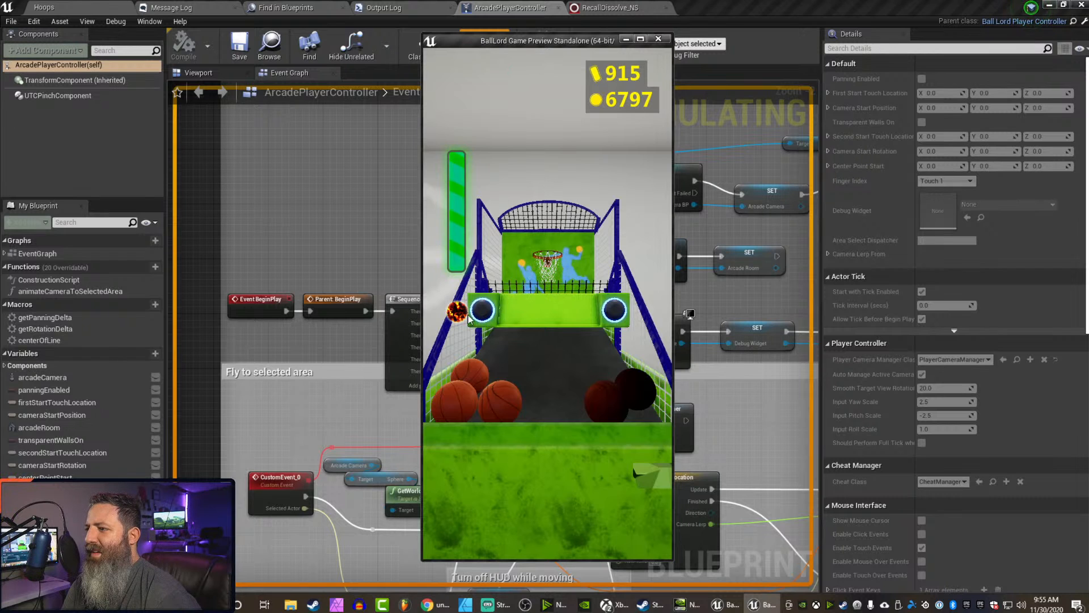
pyautogui.moveTo(462, 316); pyautogui.dragTo(556, 166)
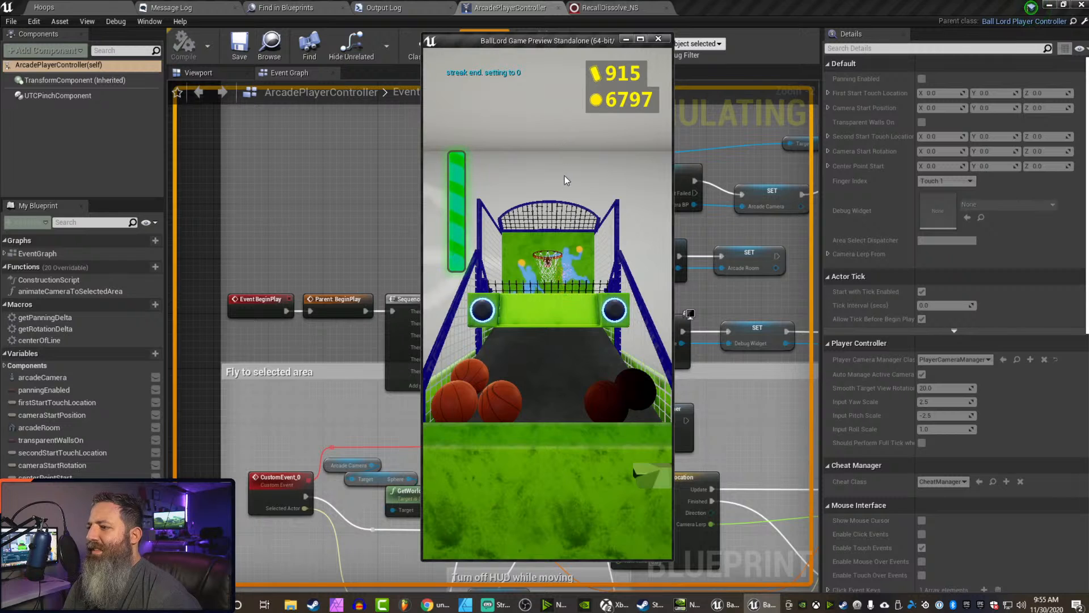
pyautogui.moveTo(499, 400); pyautogui.dragTo(551, 198)
pyautogui.click(658, 39)
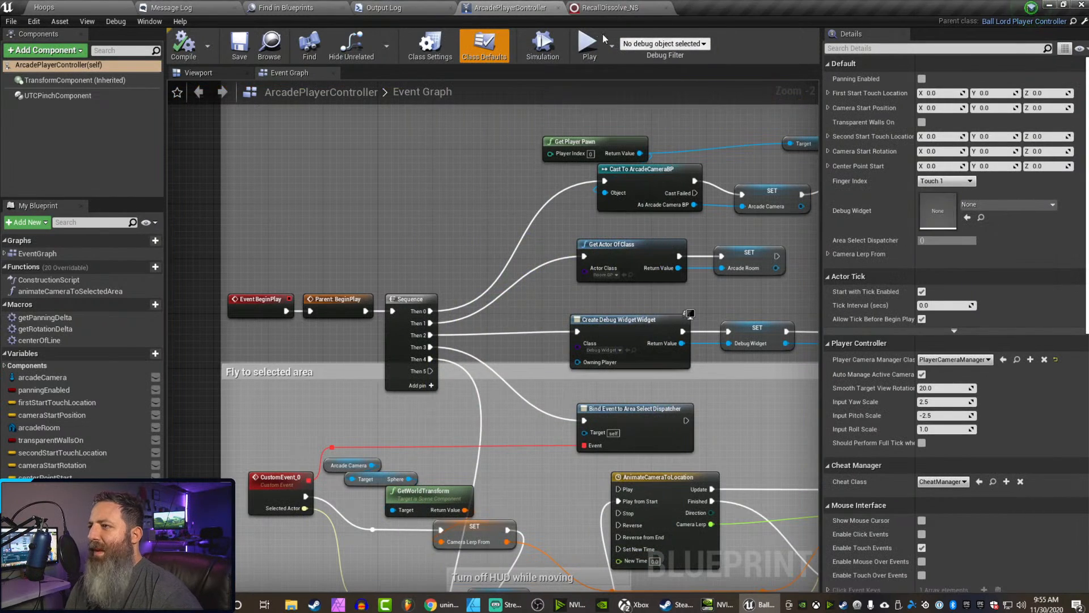
# Re-enable the DissolveBallErosion_EM emitter in the RecallDissolve_NS system
pyautogui.click(580, 8)
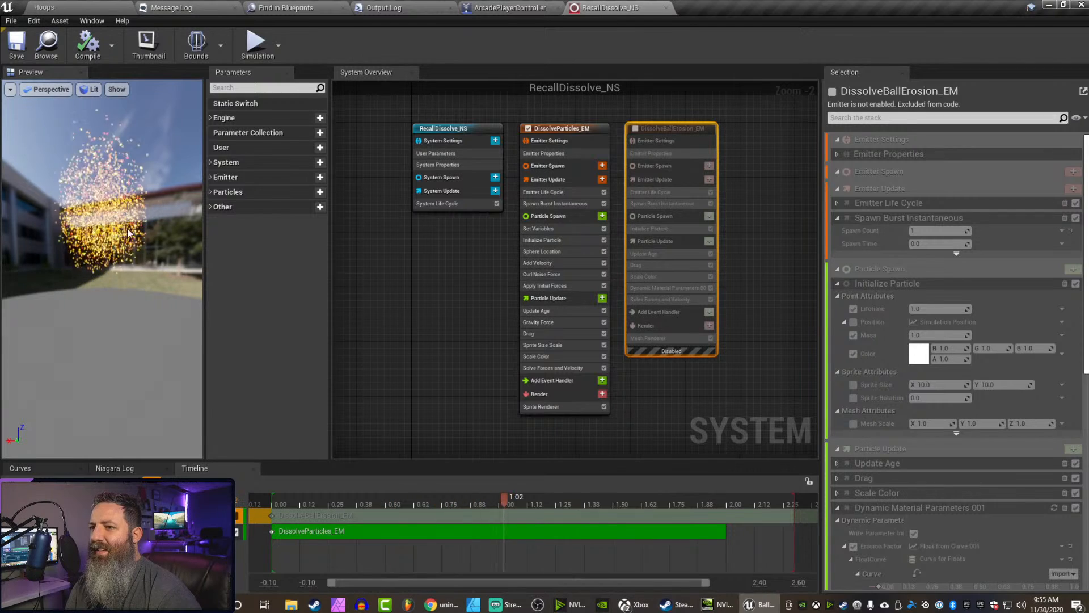
pyautogui.click(636, 129)
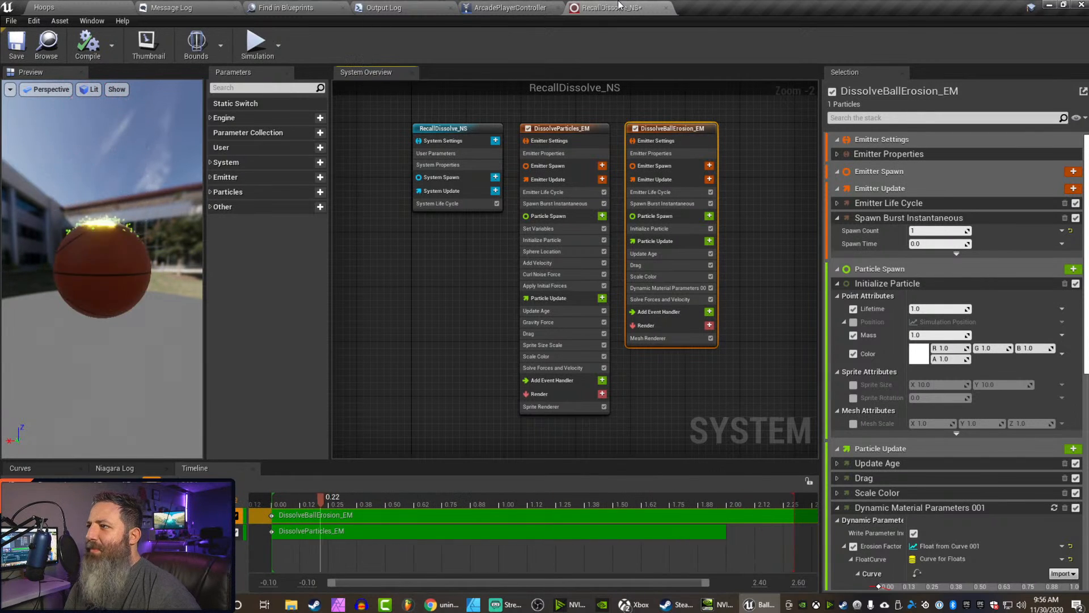
pyautogui.rightClick(586, 14)
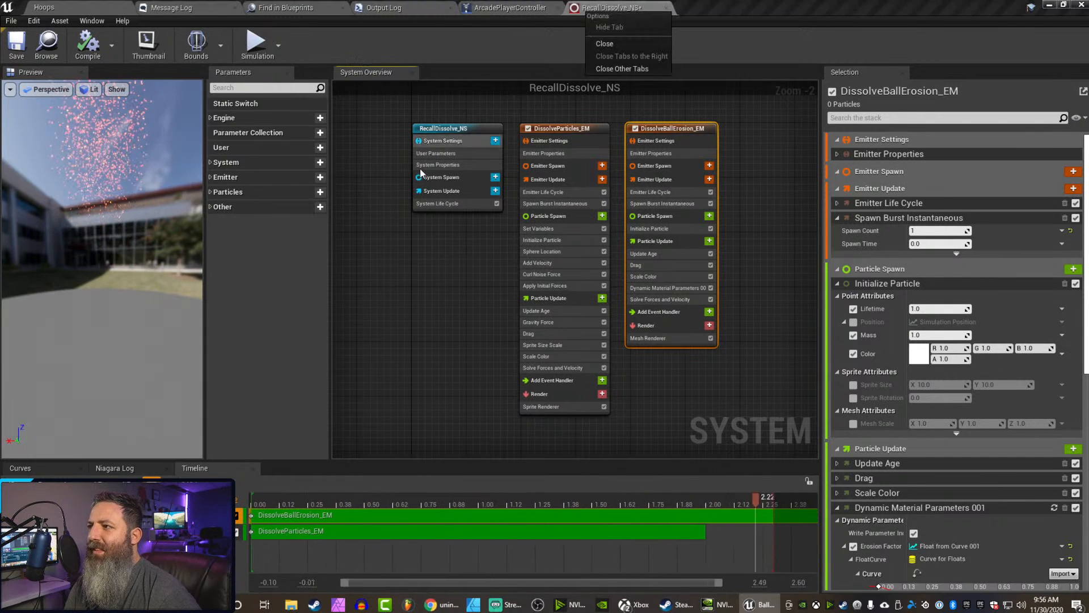
pyautogui.click(343, 240)
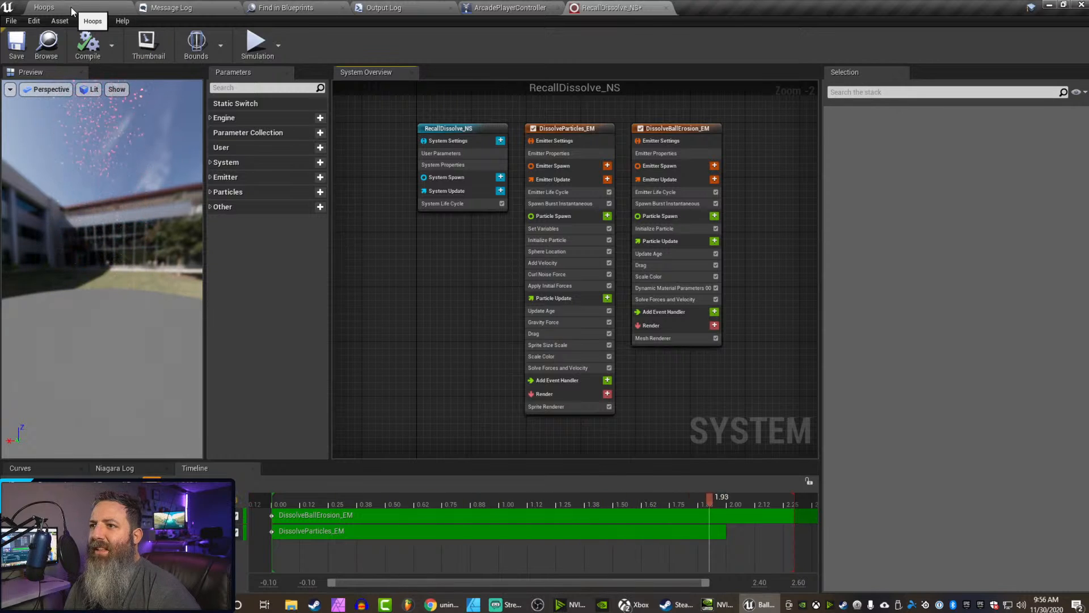
# Search all blueprints for "recalldiss" and open the Recall Ball function of the MeteorBall blueprint
pyautogui.click(279, 8)
pyautogui.click(184, 22)
pyautogui.write('recalldiss')
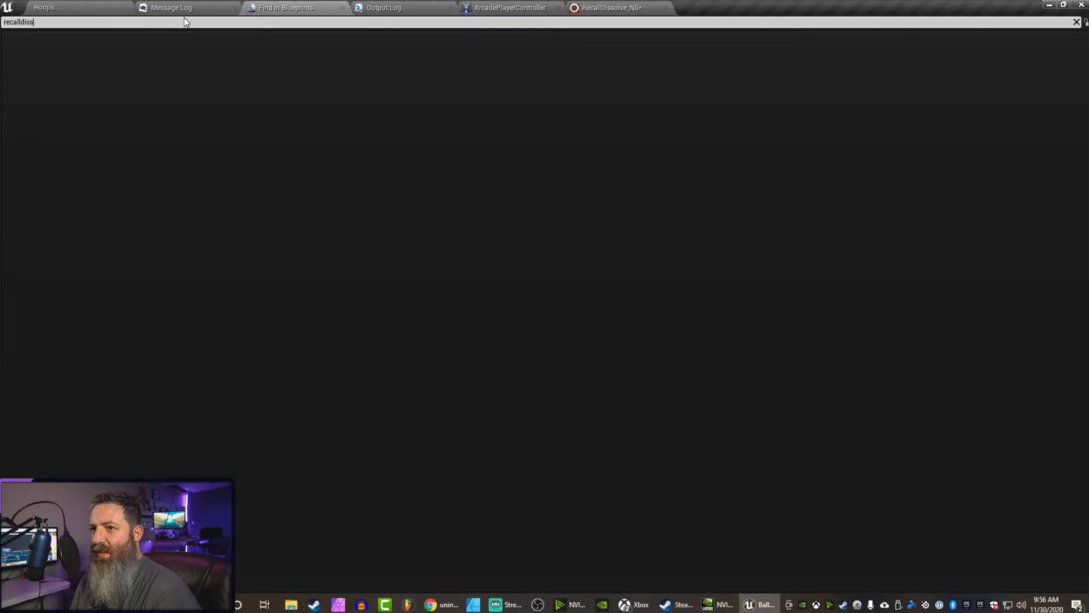
pyautogui.press('Return')
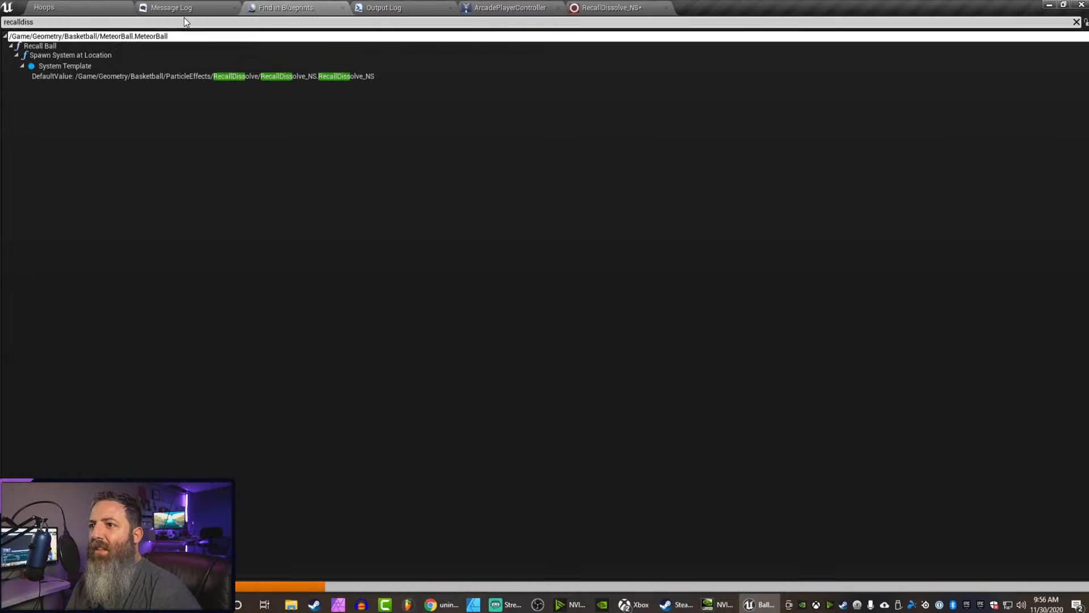
pyautogui.click(48, 47)
pyautogui.doubleClick(48, 47)
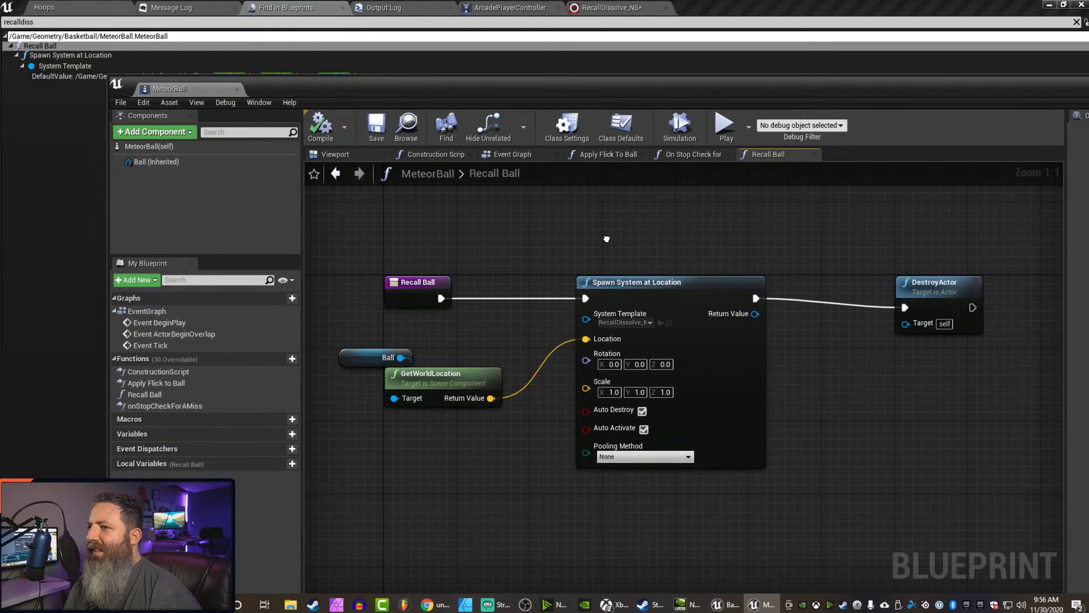
# Dock the MeteorBall blueprint beside the other open editors and examine the Recall Ball and Spawn System at Location nodes
pyautogui.moveTo(196, 89); pyautogui.dragTo(491, 20)
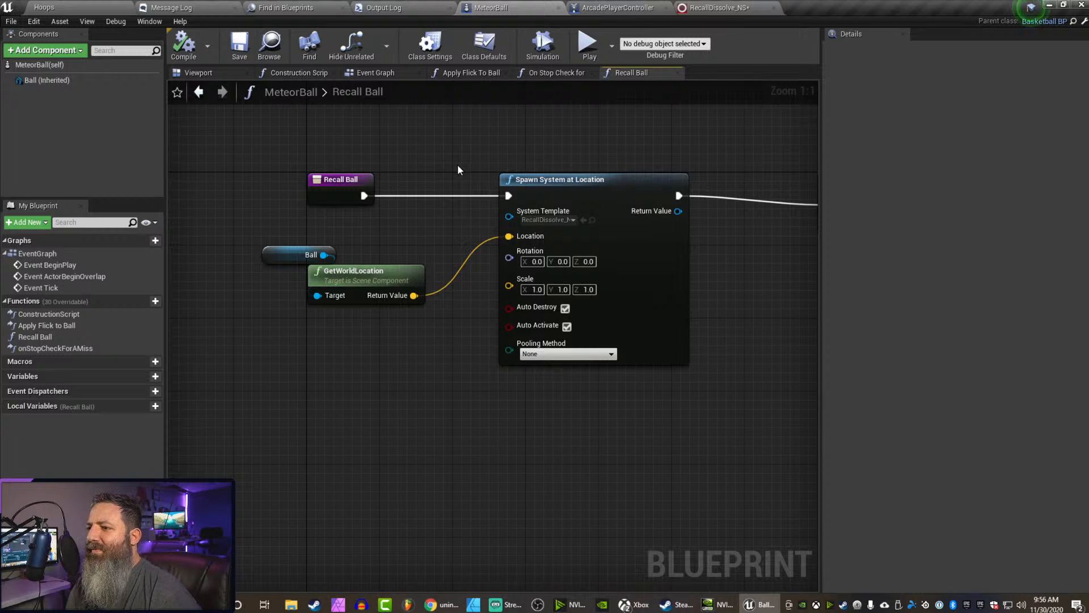
pyautogui.scroll(-2, 458, 165)
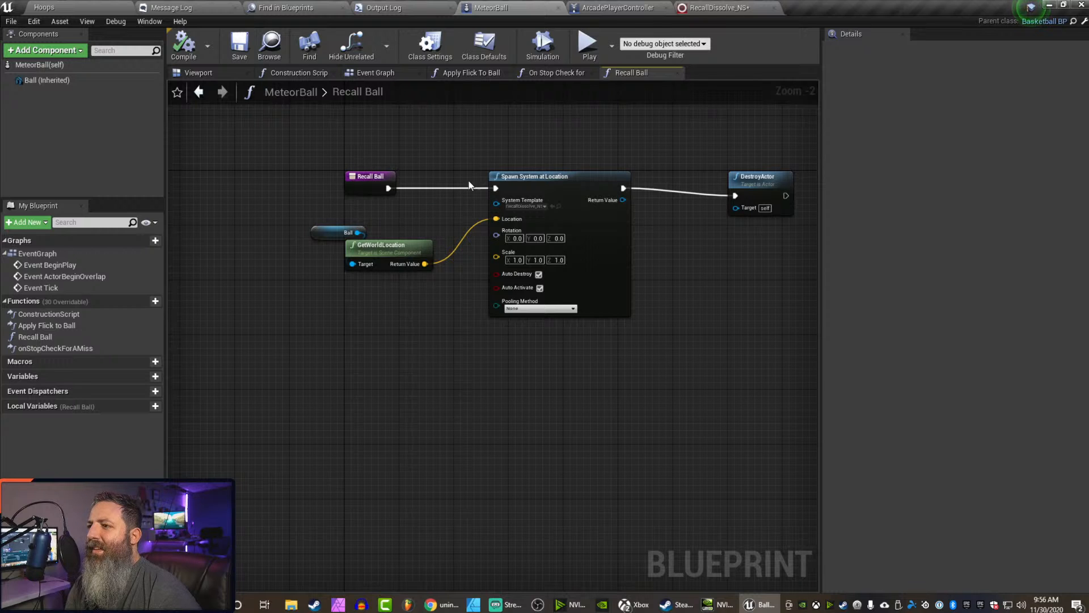
pyautogui.click(534, 182)
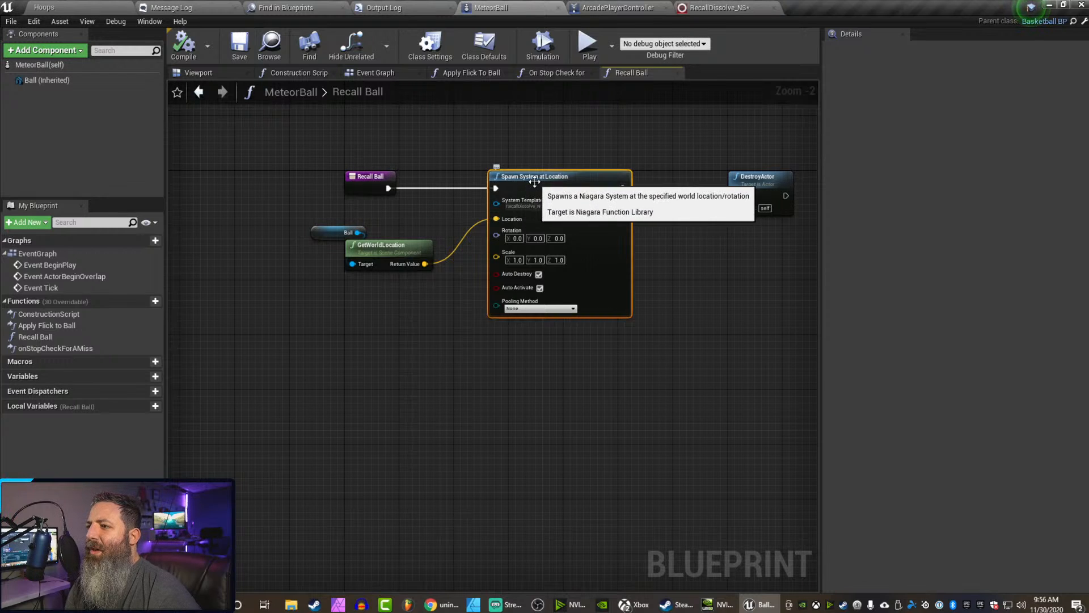
pyautogui.click(375, 177)
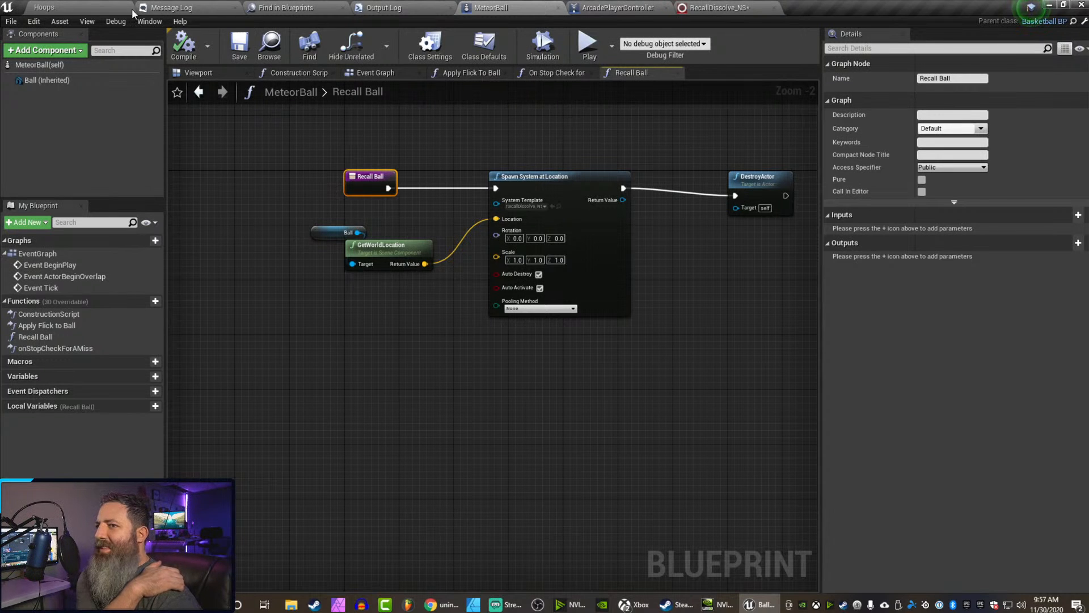
# Return to the Hoops level, browse to the Basketball Materials folder, and open the BasketBallToon_MAT material
pyautogui.click(85, 20)
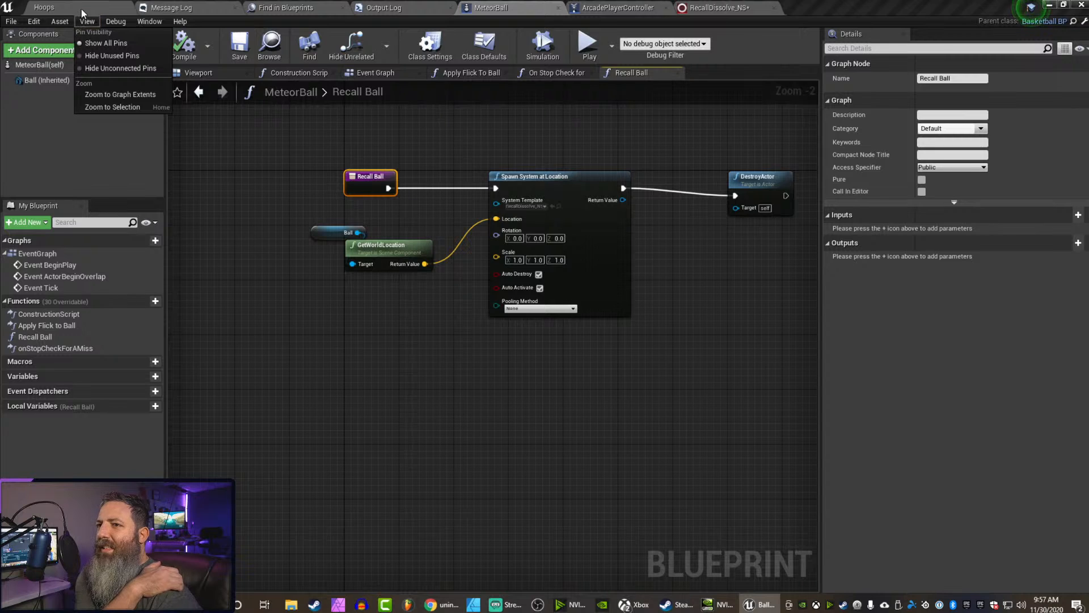
pyautogui.click(84, 10)
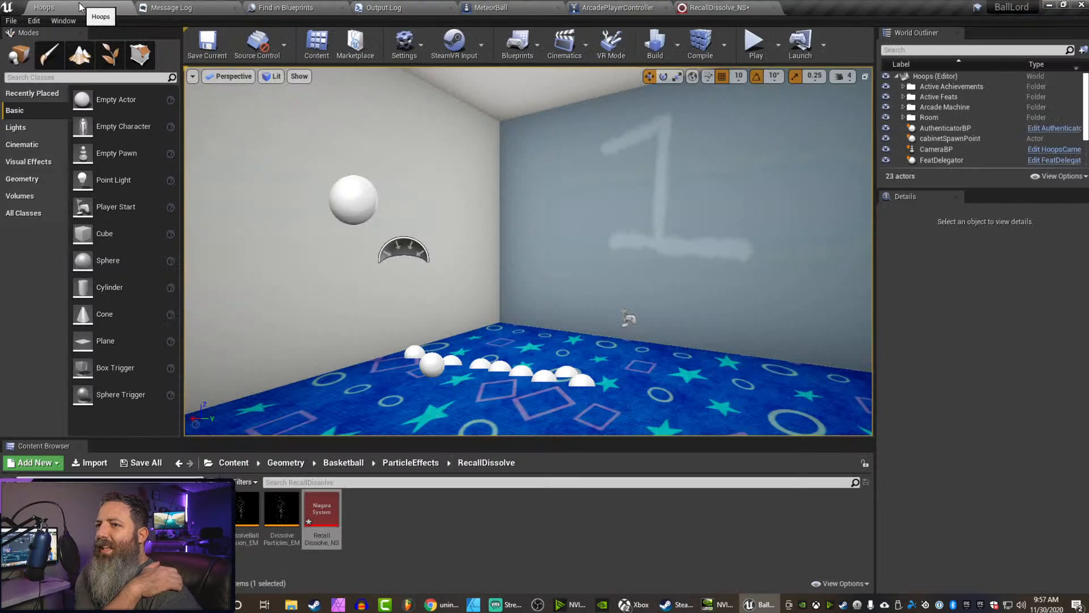
pyautogui.click(419, 463)
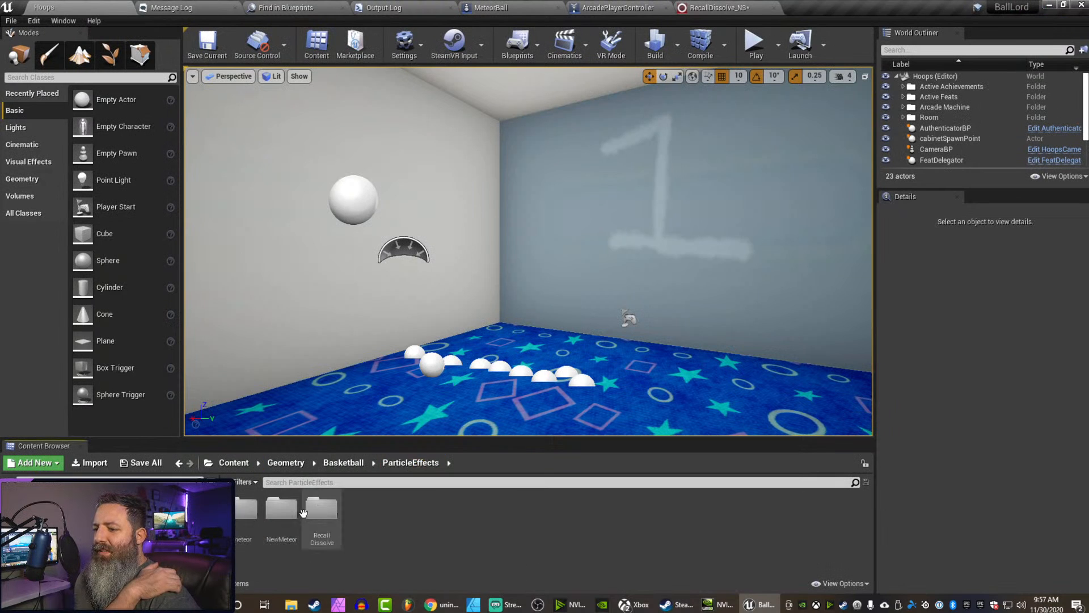
pyautogui.click(343, 463)
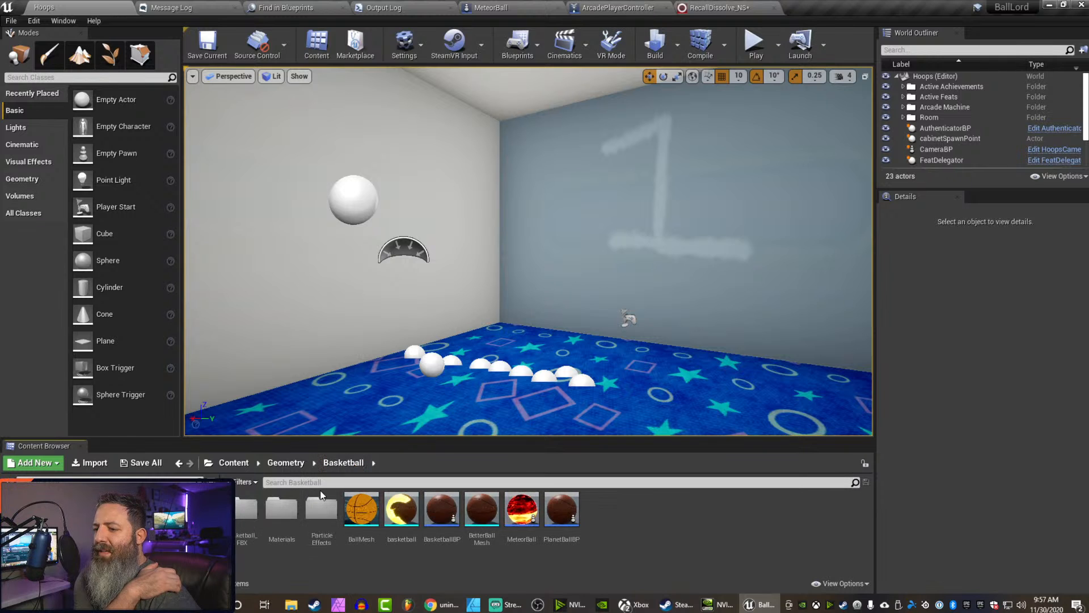
pyautogui.doubleClick(286, 511)
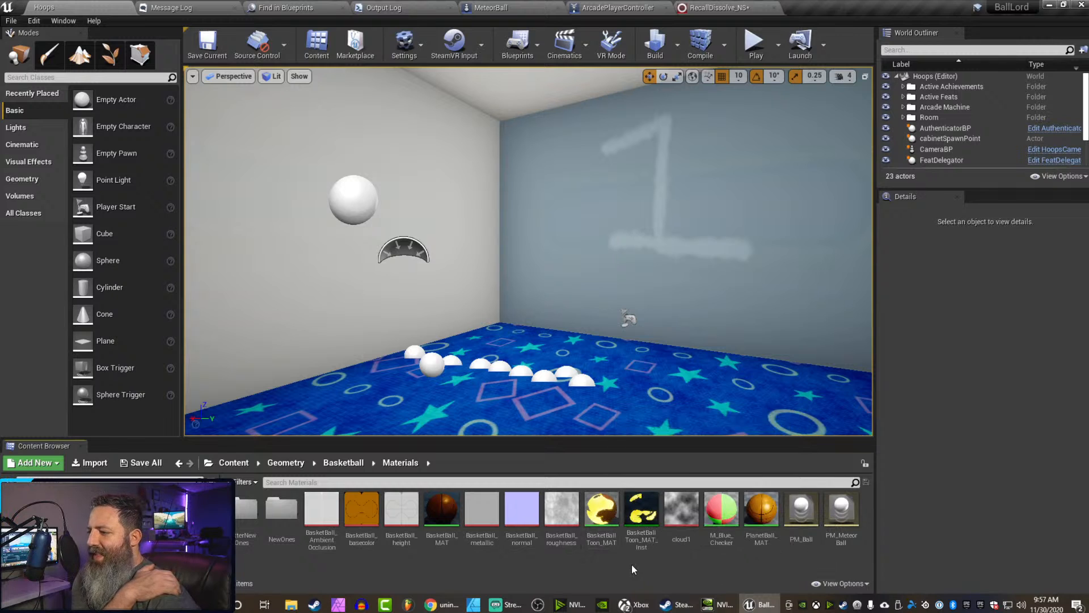
pyautogui.click(600, 513)
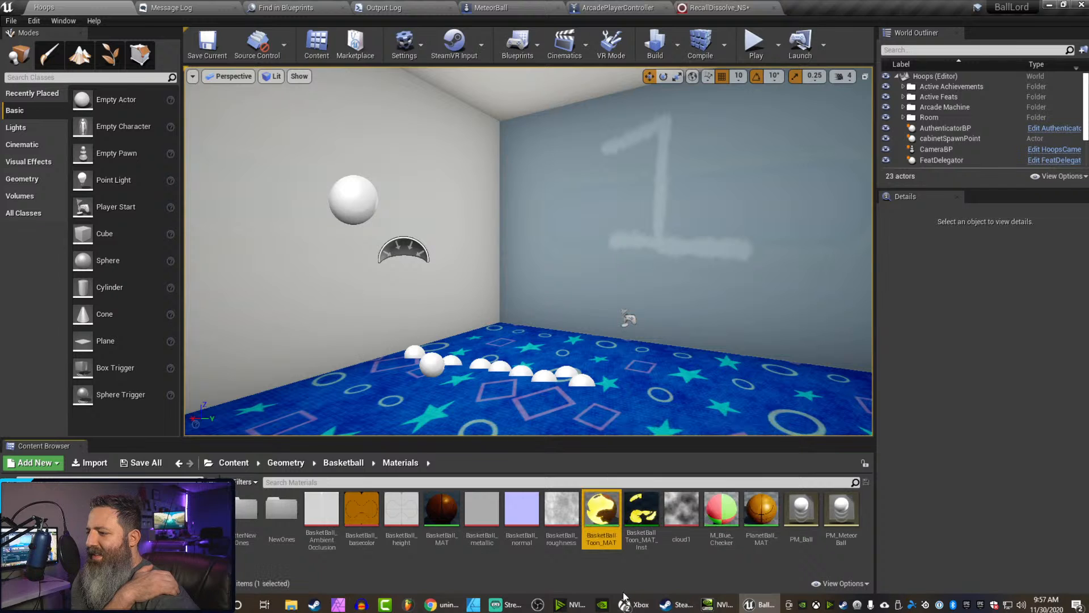
pyautogui.doubleClick(600, 513)
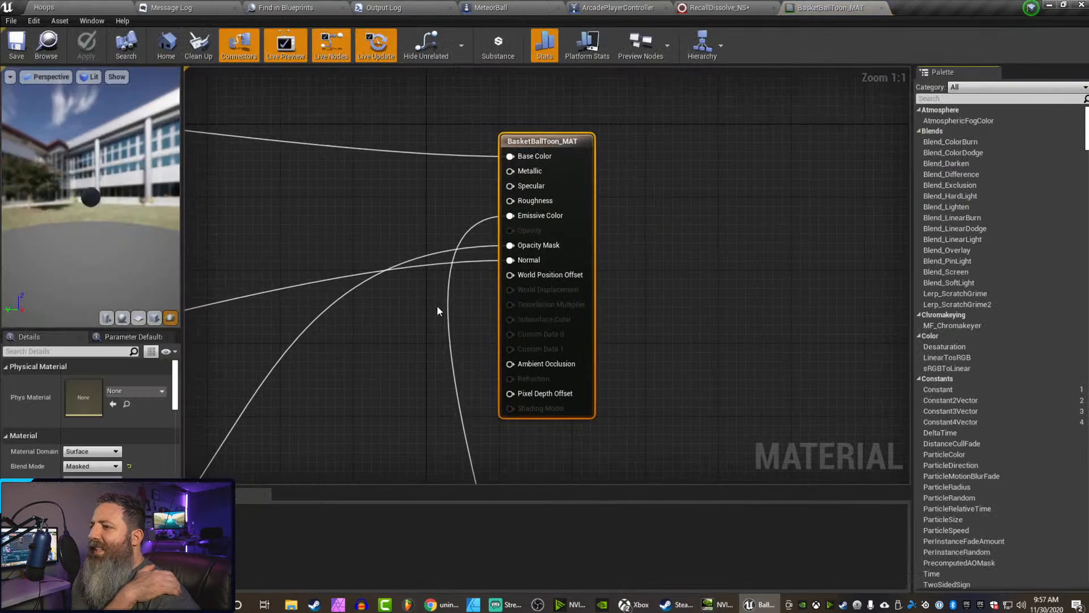
# Examine the BasketBallToon_MAT node graph, including the erosion nodes, texture samples and their connections to the material output
pyautogui.moveTo(455, 325); pyautogui.dragTo(463, 289, button='right')
pyautogui.scroll(-6, 463, 289)
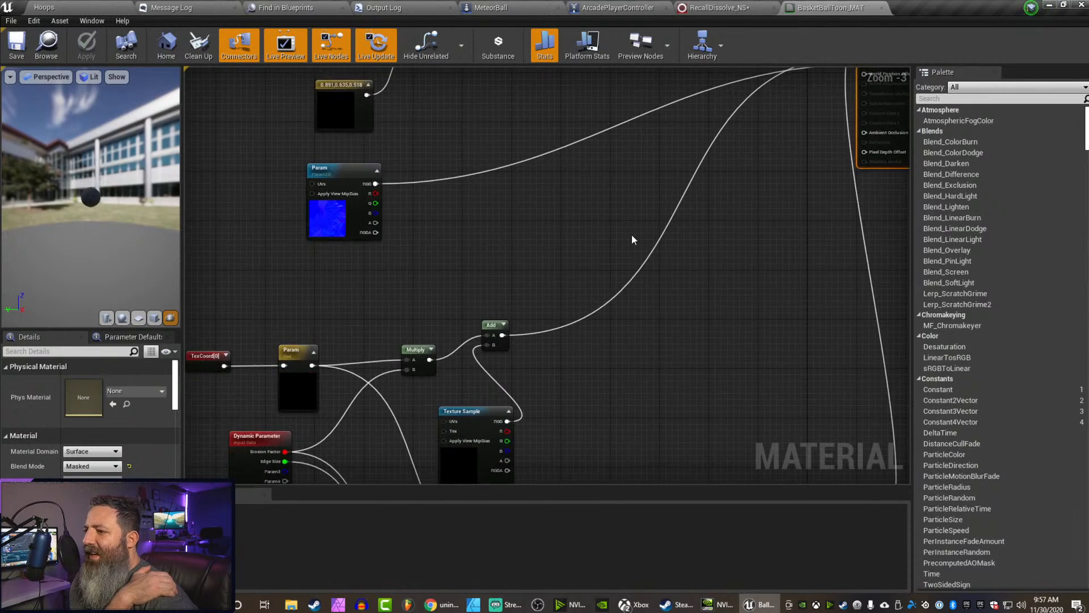
pyautogui.moveTo(544, 317); pyautogui.dragTo(489, 262, button='right')
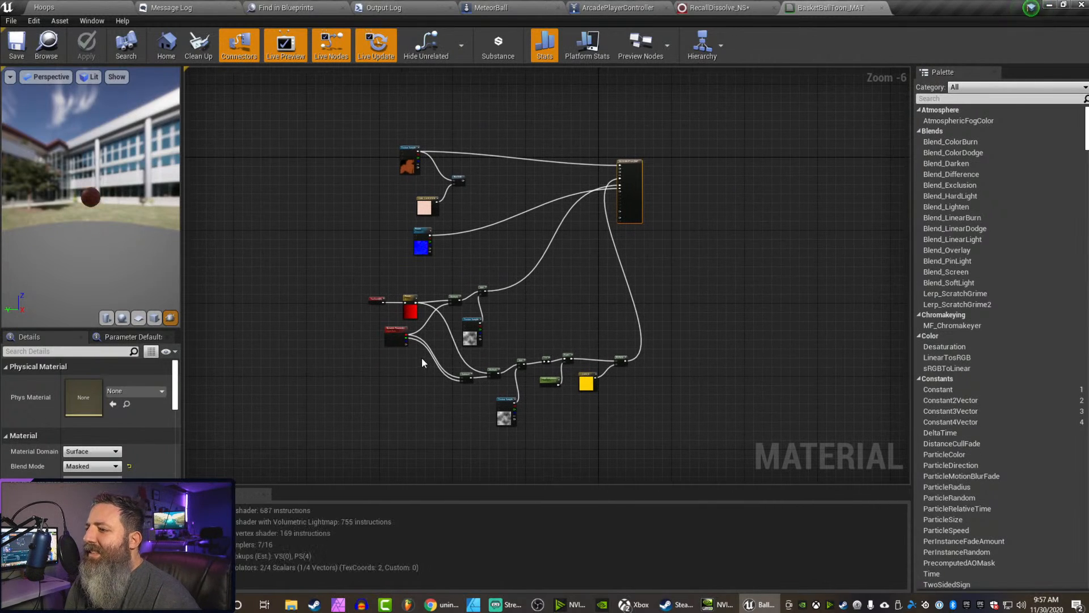
pyautogui.scroll(3, 421, 358)
pyautogui.scroll(1, 421, 357)
pyautogui.moveTo(421, 358); pyautogui.dragTo(270, 241, button='right')
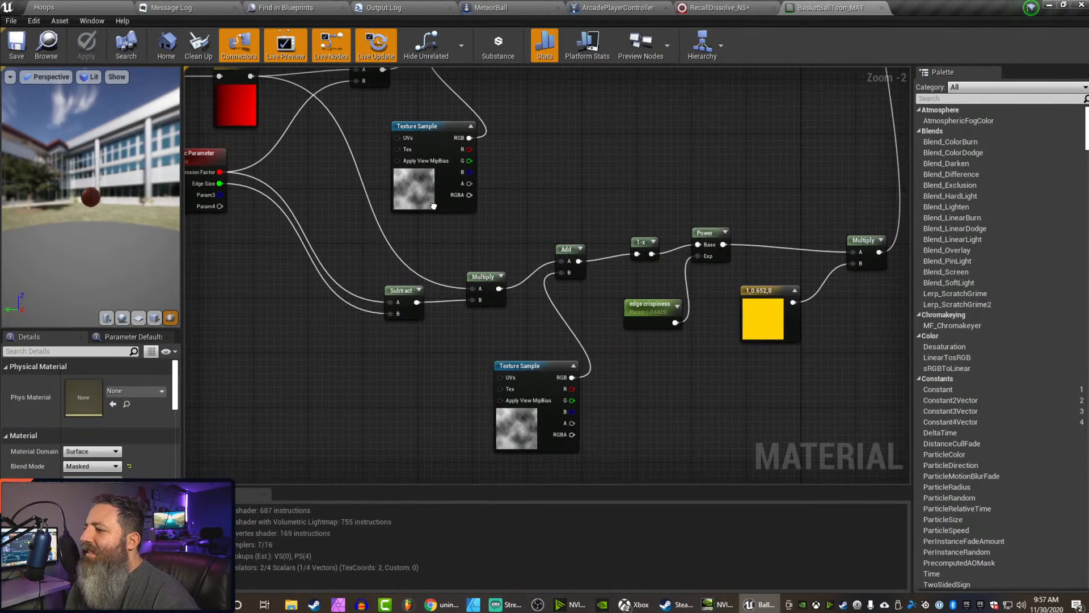
pyautogui.moveTo(672, 324); pyautogui.dragTo(650, 499, button='right')
pyautogui.moveTo(654, 450); pyautogui.dragTo(675, 440, button='right')
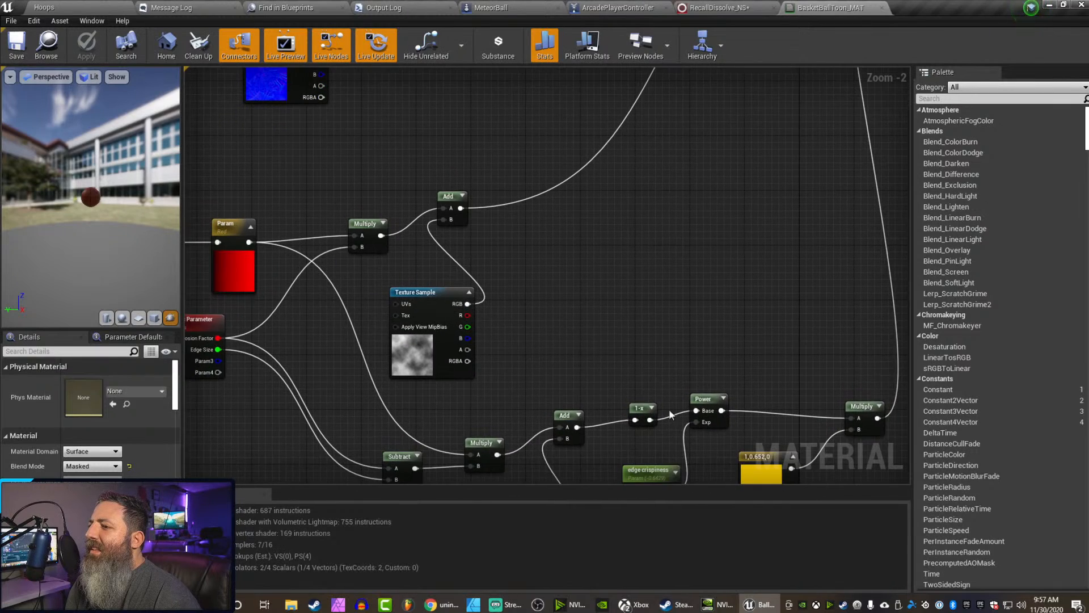
pyautogui.moveTo(623, 217); pyautogui.dragTo(635, 437, button='right')
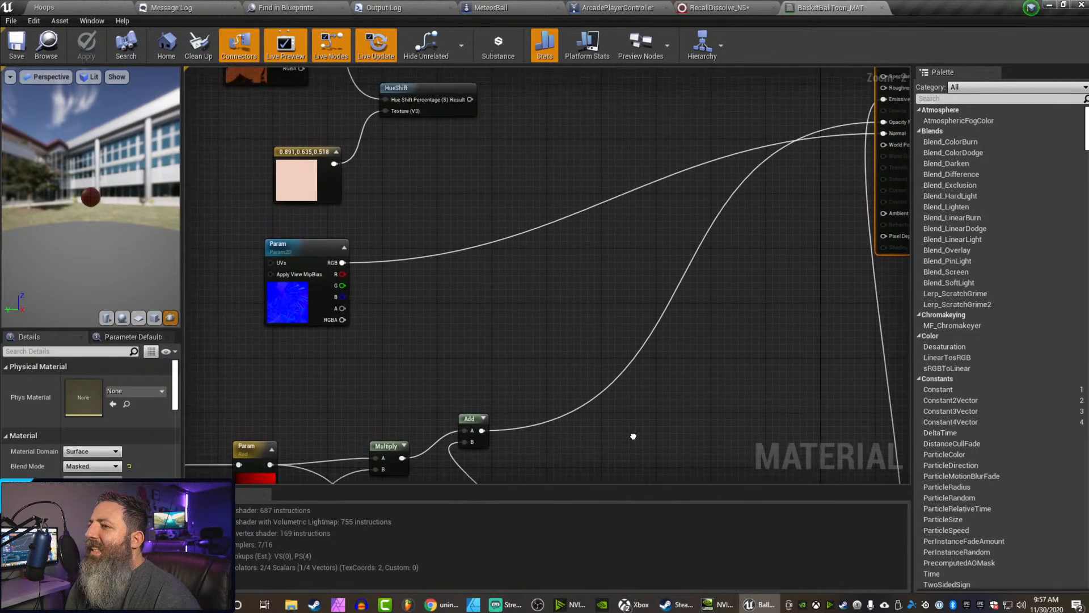
pyautogui.moveTo(539, 254); pyautogui.dragTo(519, 377, button='right')
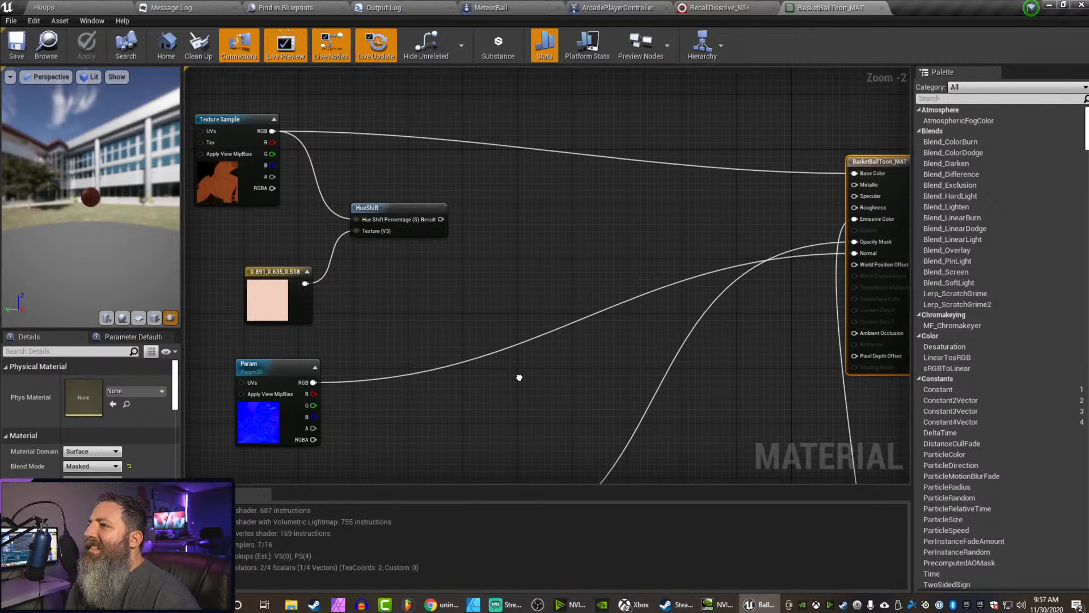
pyautogui.moveTo(519, 378); pyautogui.dragTo(466, 348, button='right')
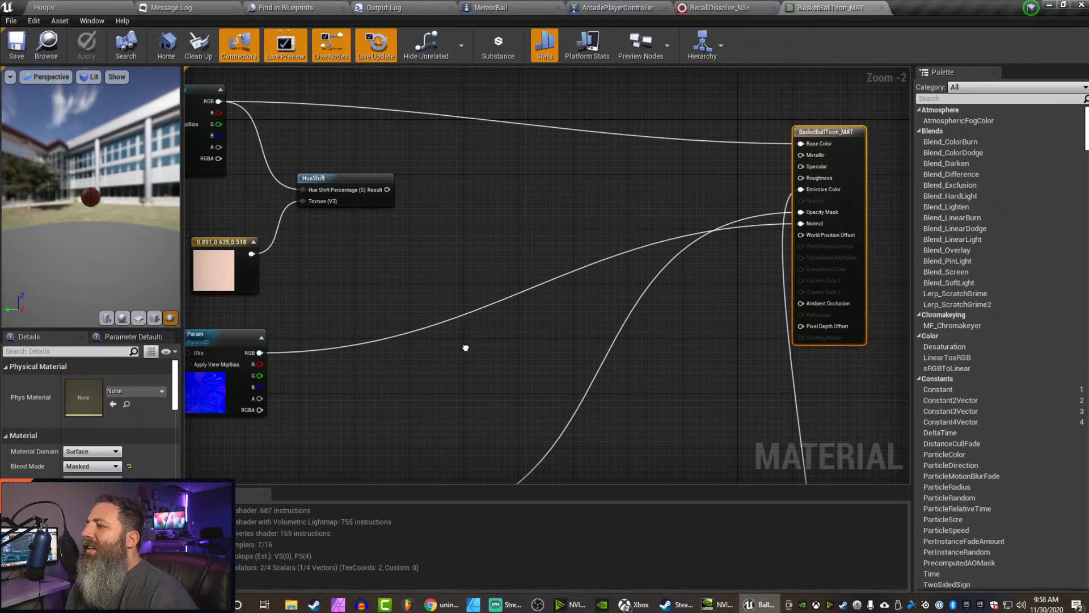
pyautogui.moveTo(466, 348); pyautogui.dragTo(641, 80, button='right')
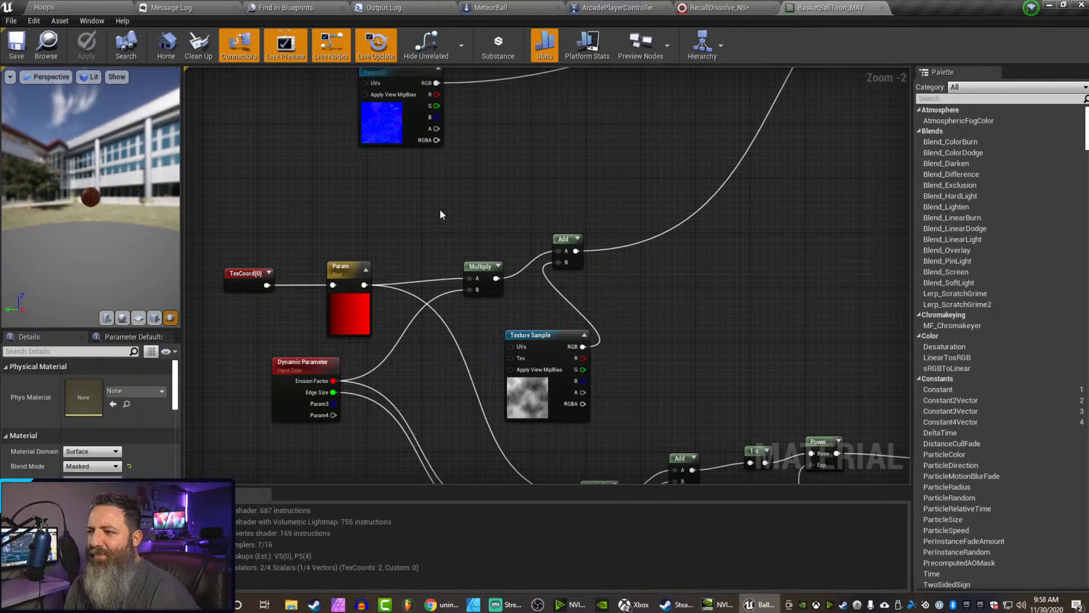
pyautogui.moveTo(681, 143); pyautogui.dragTo(401, 396, button='right')
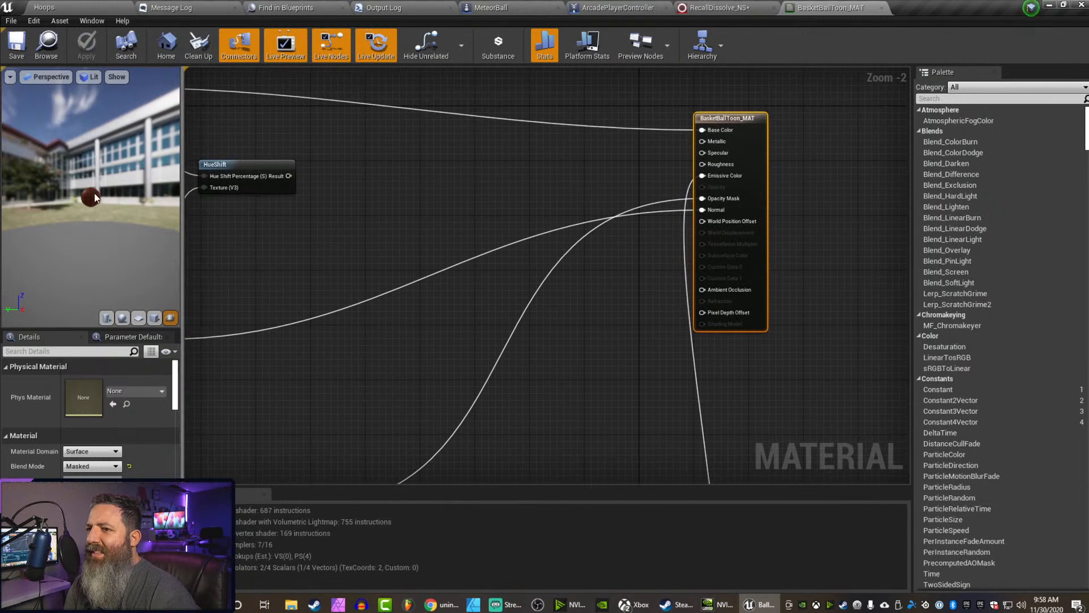
# Inspect the basketball in the material preview from closer up and from another angle
pyautogui.scroll(5, 91, 190)
pyautogui.scroll(-4, 91, 189)
pyautogui.moveTo(57, 227); pyautogui.dragTo(142, 294)
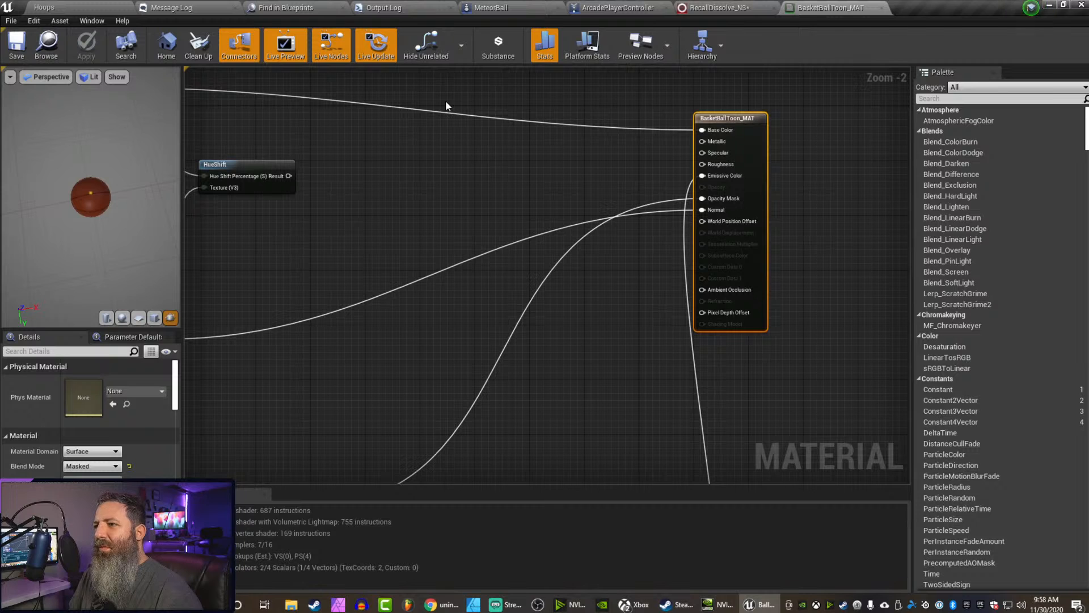
# Return to the Hoops level and duplicate the BasketBallToon_MAT material in the Basketball Materials folder
pyautogui.click(91, 7)
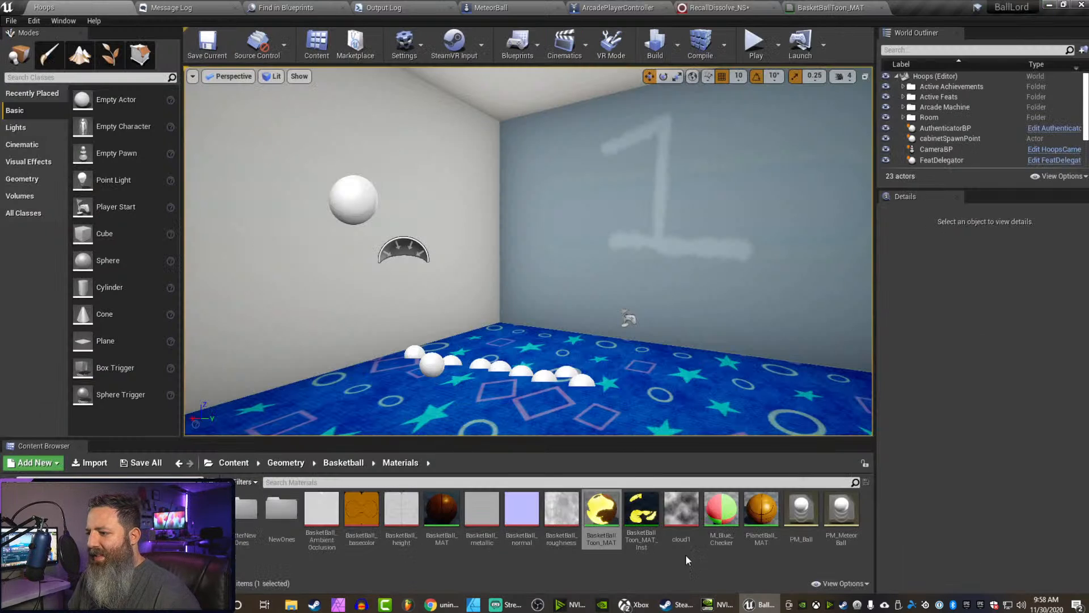
pyautogui.click(602, 513)
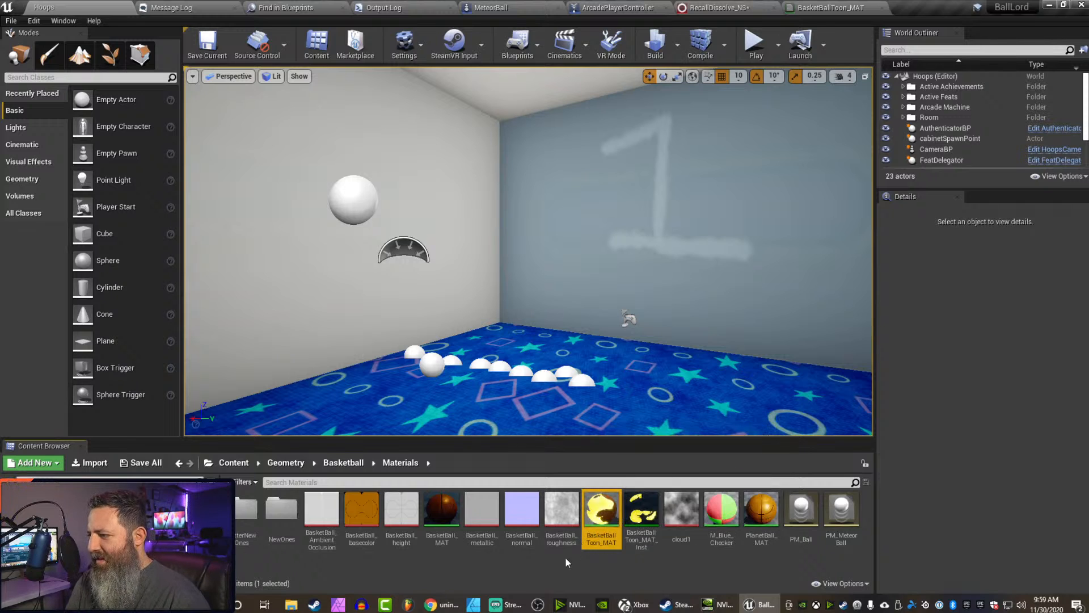
pyautogui.hotkey('ctrl', 'c')
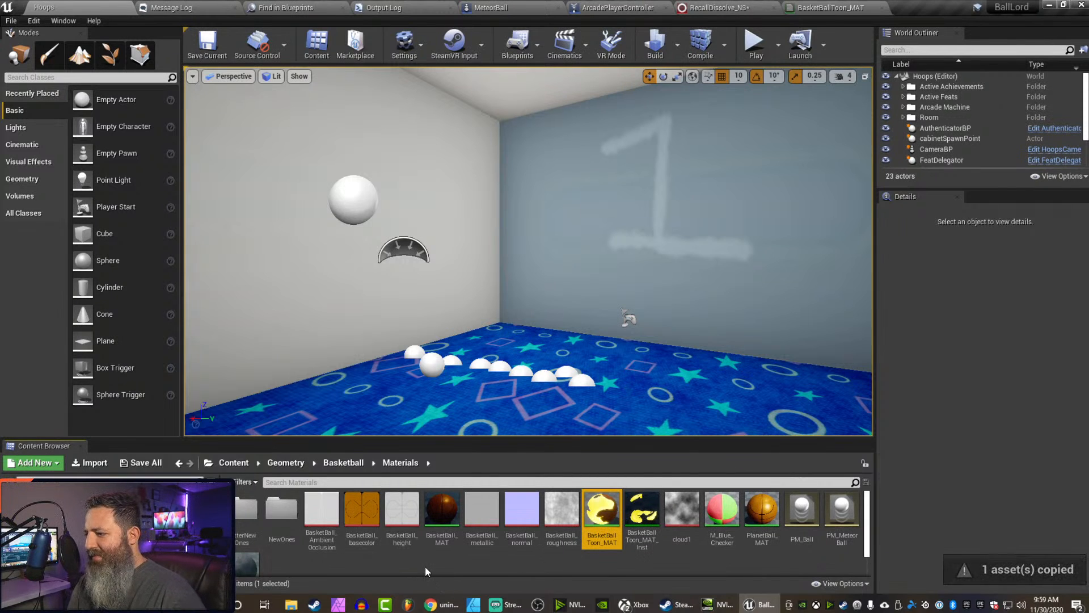
pyautogui.hotkey('ctrl', 'v')
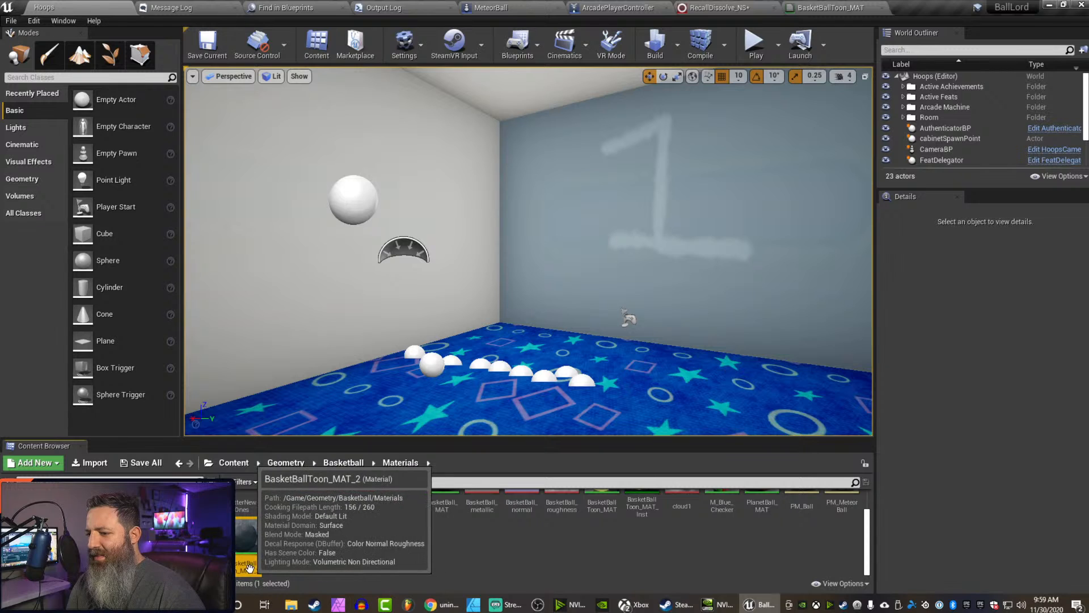
# Rename the copied material by removing the _2 suffix and inserting Dissolve before MAT
pyautogui.press('End')
pyautogui.press('BackSpace')
pyautogui.press('BackSpace')
pyautogui.press('Left')
pyautogui.press('Left')
pyautogui.press('Left')
pyautogui.press('Left')
pyautogui.press('Left')
pyautogui.press('Left')
pyautogui.press('Left')
pyautogui.press('Left')
pyautogui.press('Left')
pyautogui.press('Left')
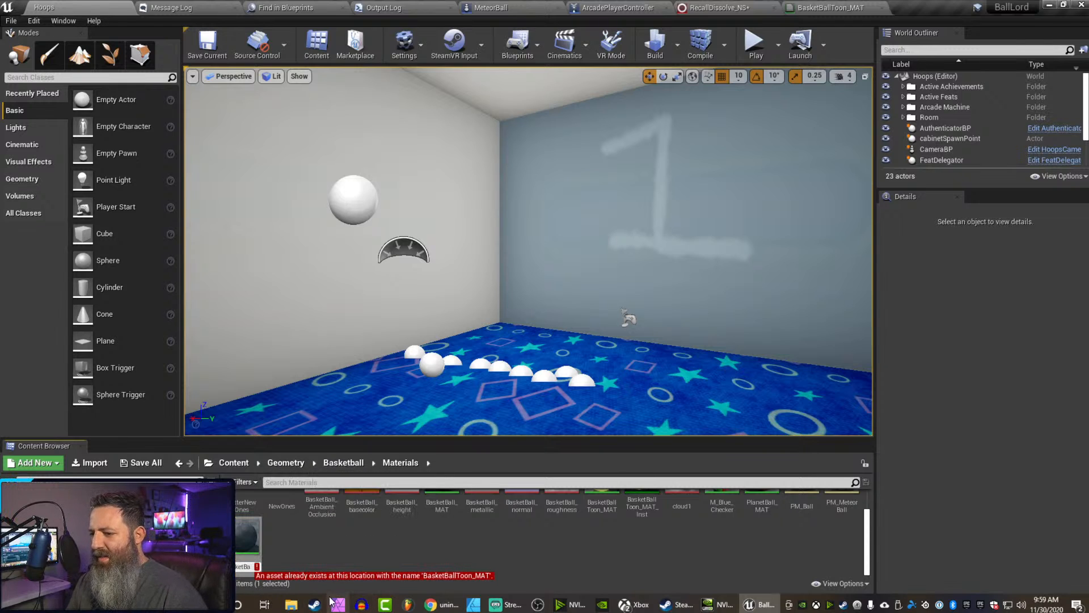
pyautogui.press('Right')
pyautogui.press('Right')
pyautogui.press('Right')
pyautogui.press('Right')
pyautogui.press('Right')
pyautogui.press('Right')
pyautogui.press('Right')
pyautogui.press('Right')
pyautogui.press('Right')
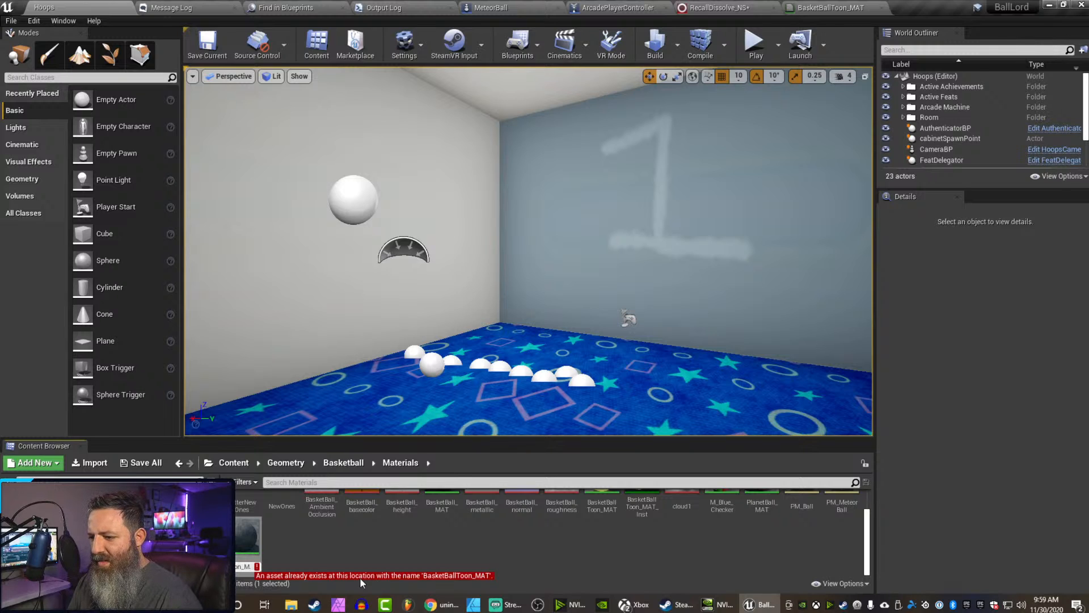
pyautogui.write('Disso')
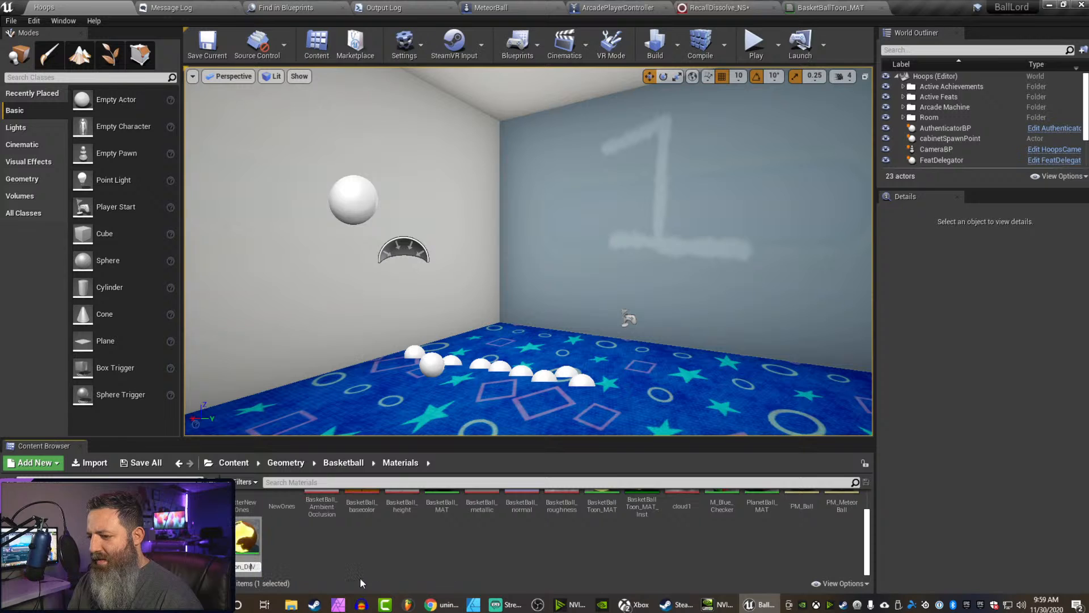
pyautogui.write('lve')
pyautogui.write('M')
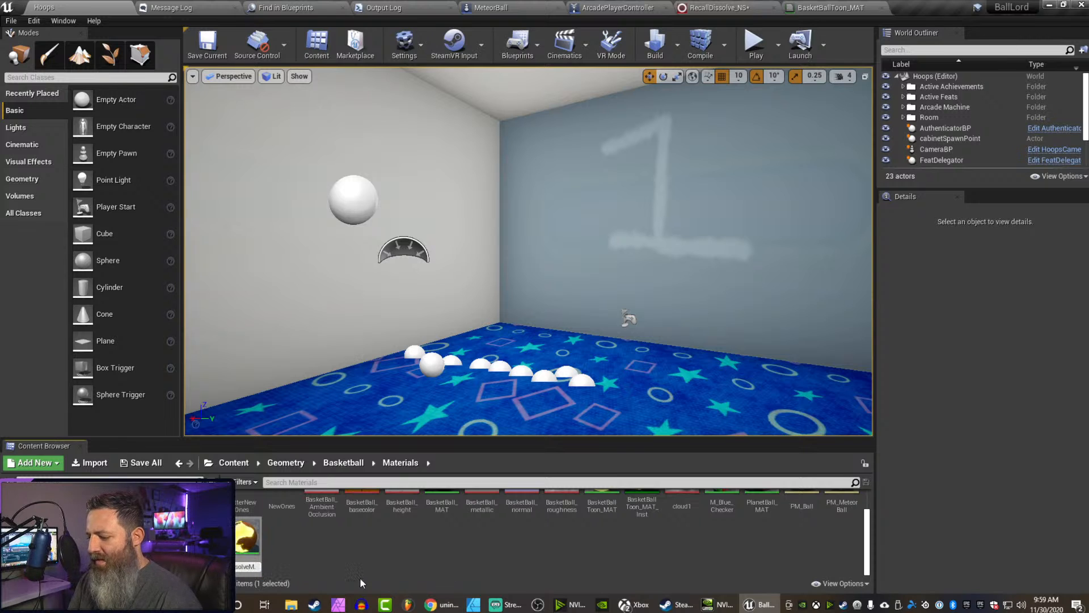
pyautogui.press('Return')
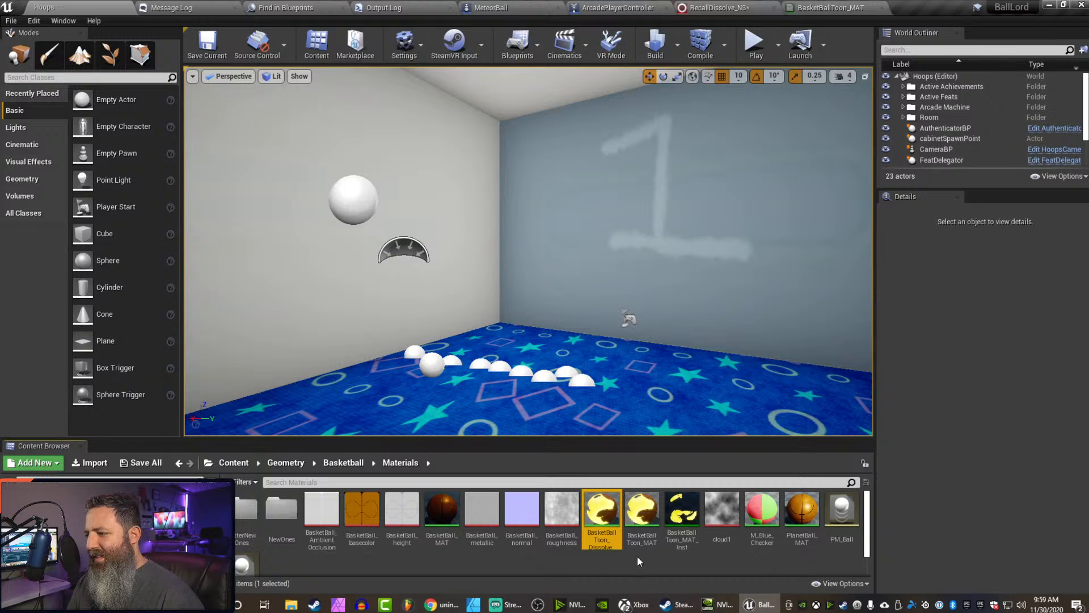
# Open the original BasketBallToon_MAT material and set its blend mode to Opaque
pyautogui.doubleClick(640, 512)
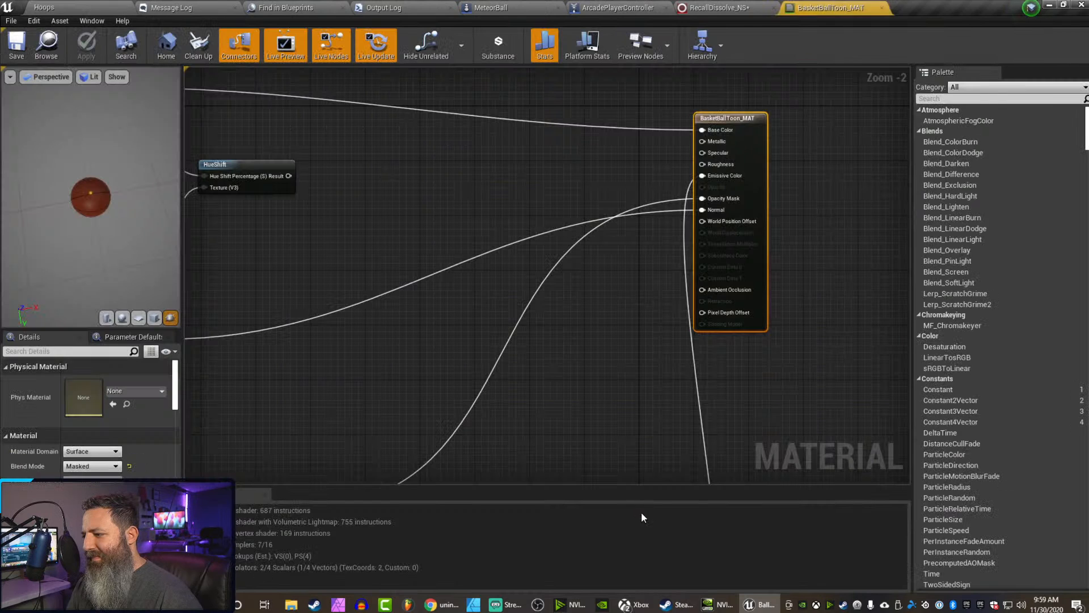
pyautogui.scroll(-1, 419, 253)
pyautogui.moveTo(420, 253); pyautogui.dragTo(489, 272, button='right')
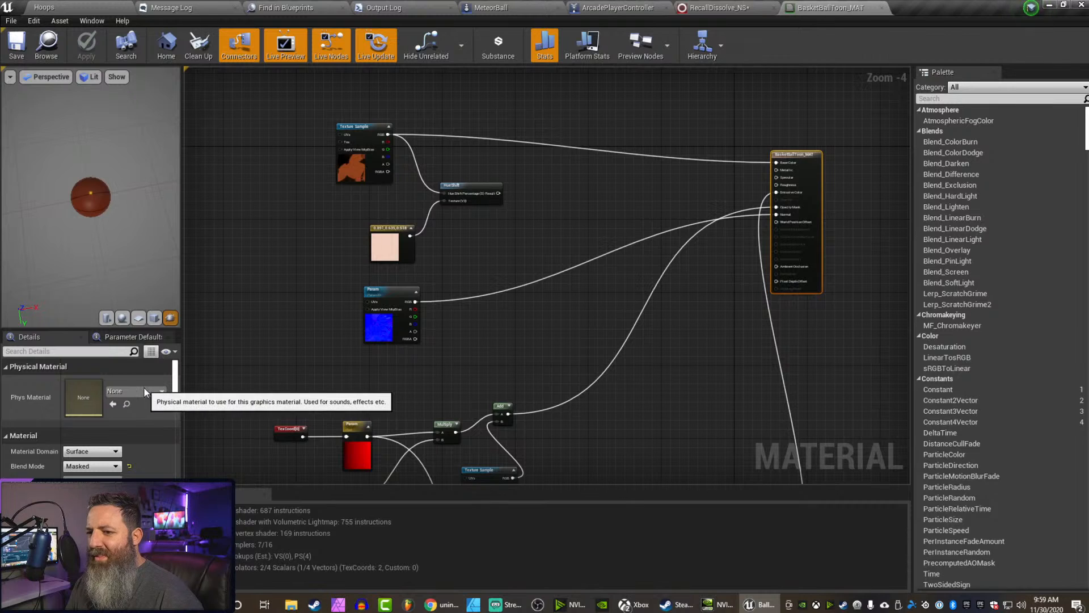
pyautogui.click(106, 467)
pyautogui.click(106, 475)
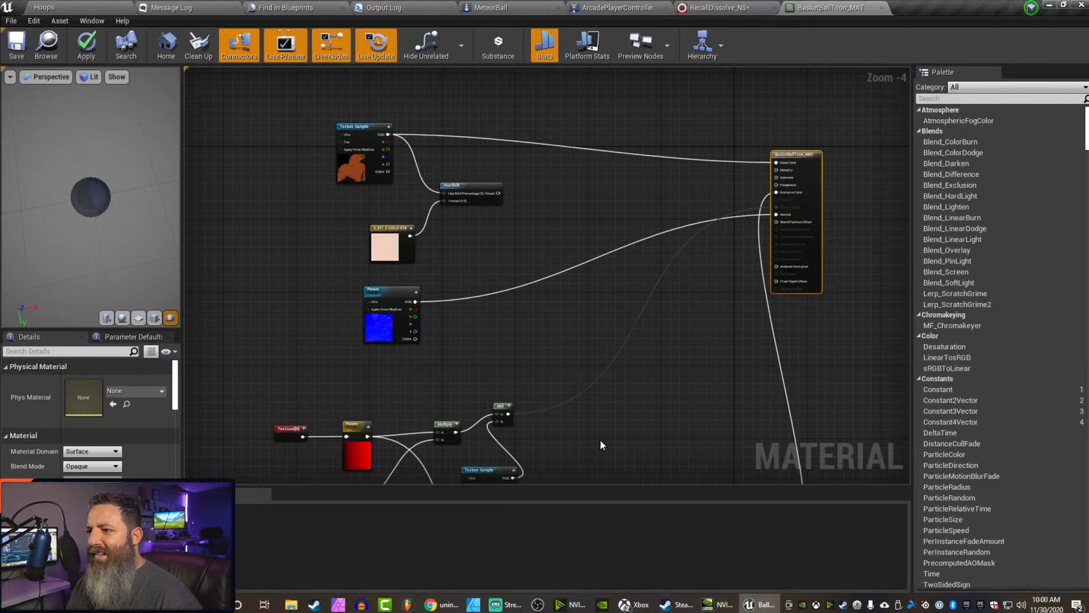
# Delete all the dissolve nodes that feed the opacity mask and emissive color of BasketBallToon_MAT
pyautogui.moveTo(686, 294); pyautogui.dragTo(630, 90, button='right')
pyautogui.moveTo(210, 182); pyautogui.dragTo(781, 439)
pyautogui.press('Delete')
pyautogui.moveTo(627, 245); pyautogui.dragTo(611, 463, button='right')
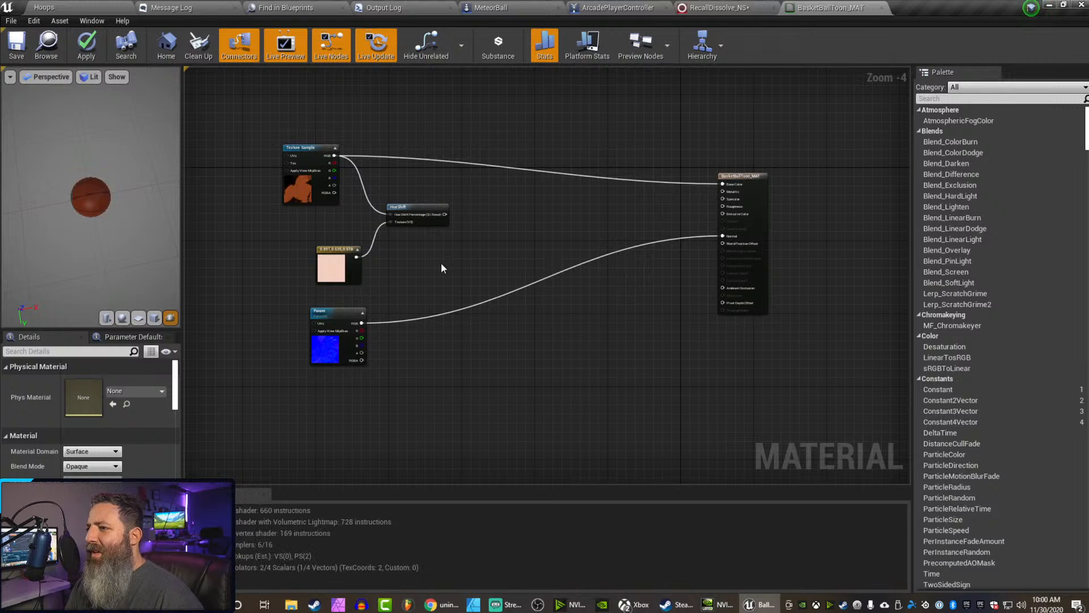
# Delete the HueShift node and the pale pink color constant connected to it
pyautogui.moveTo(436, 267); pyautogui.dragTo(347, 231)
pyautogui.moveTo(337, 228); pyautogui.dragTo(338, 229)
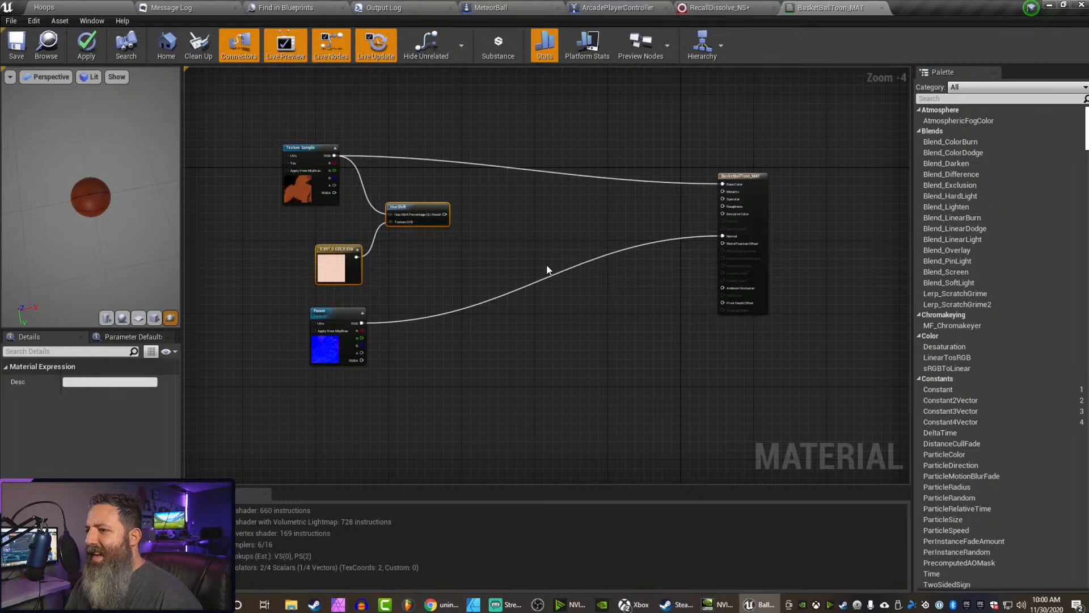
pyautogui.press('Delete')
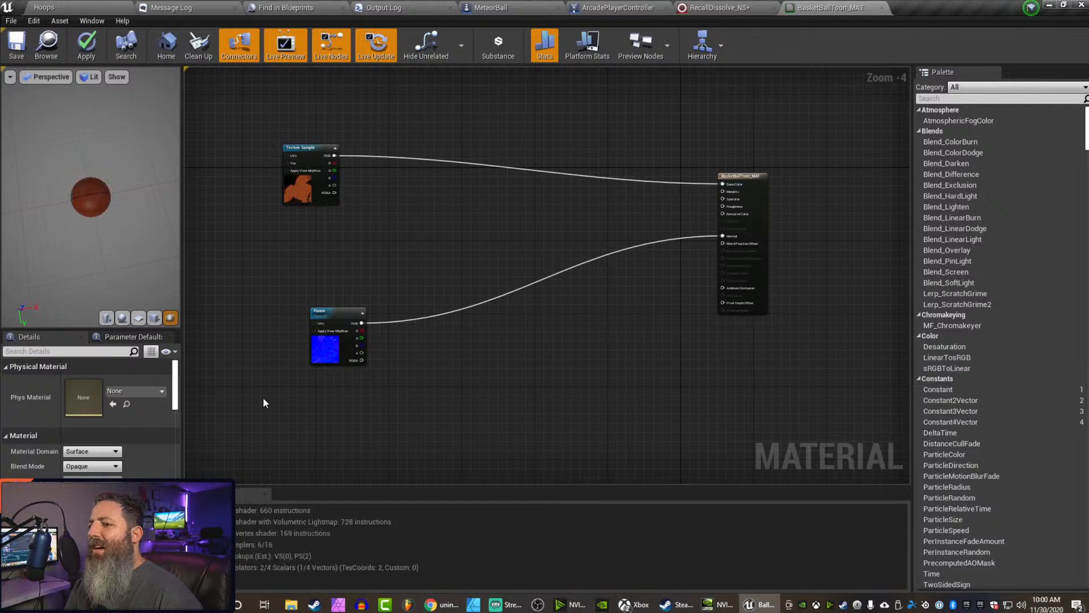
# Set the material's shading model to Unlit and connect the Texture Sample's RGB output to Emissive Color
pyautogui.click(90, 452)
pyautogui.click(91, 460)
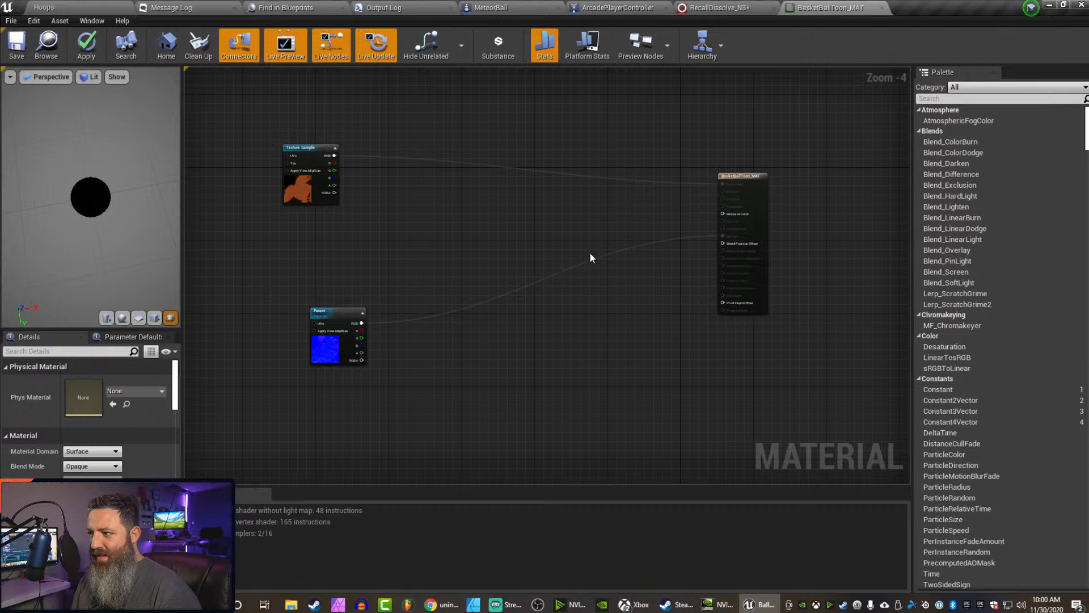
pyautogui.moveTo(733, 267); pyautogui.dragTo(588, 341, button='right')
pyautogui.scroll(3, 596, 339)
pyautogui.moveTo(396, 282); pyautogui.dragTo(795, 274, button='right')
pyautogui.moveTo(278, 138); pyautogui.dragTo(487, 243)
# Delete the blue normal map Param texture node from the material graph
pyautogui.moveTo(467, 324); pyautogui.dragTo(868, 273, button='right')
pyautogui.moveTo(430, 259); pyautogui.dragTo(464, 198, button='right')
pyautogui.moveTo(225, 228); pyautogui.dragTo(489, 385)
pyautogui.press('Delete')
# Disconnect the Texture Sample from the Base Color input, keeping its Emissive Color connection
pyautogui.moveTo(539, 206); pyautogui.dragTo(408, 408, button='right')
pyautogui.moveTo(299, 279); pyautogui.dragTo(375, 267, button='right')
pyautogui.moveTo(864, 284); pyautogui.dragTo(793, 310, button='right')
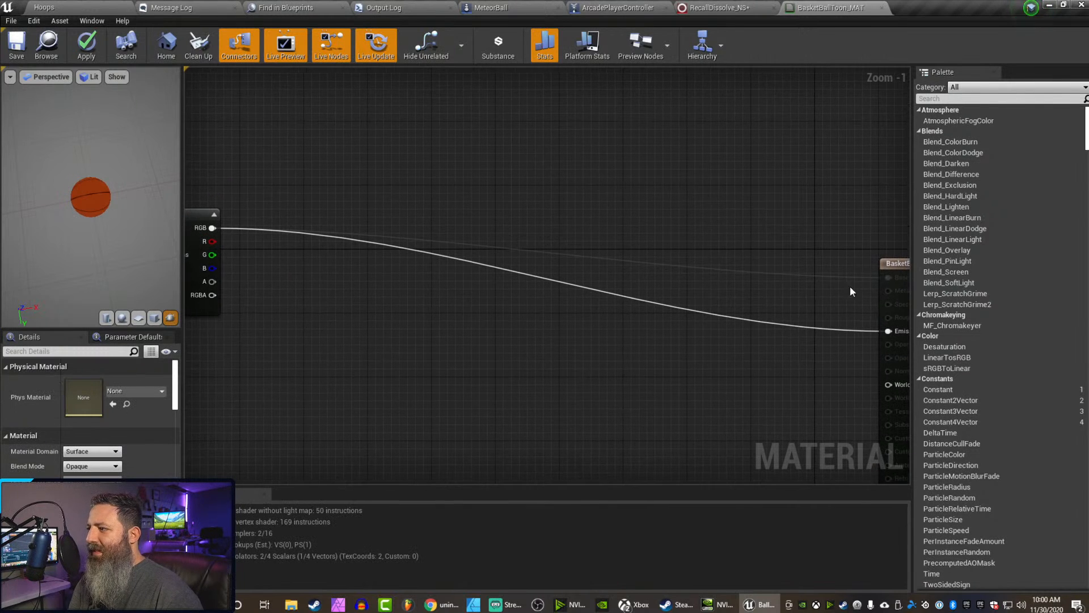
pyautogui.keyDown('ctrl'); pyautogui.moveTo(888, 277); pyautogui.dragTo(834, 275); pyautogui.keyUp('ctrl')
pyautogui.click(756, 187)
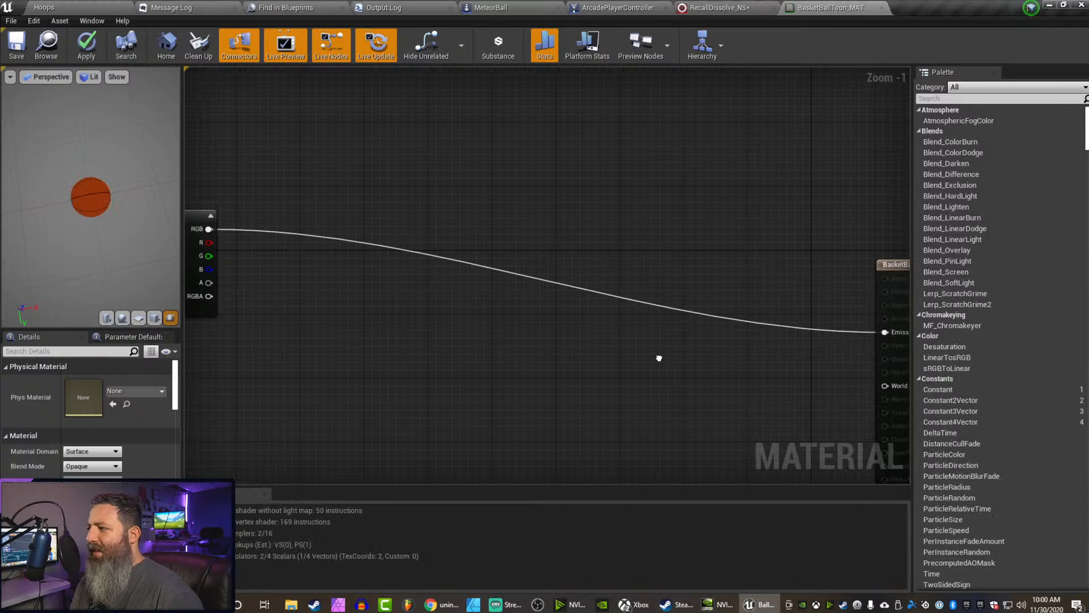
# Move the Texture Sample node closer to the material output node and apply the material changes
pyautogui.moveTo(661, 360); pyautogui.dragTo(749, 342, button='right')
pyautogui.moveTo(254, 204); pyautogui.dragTo(663, 257)
pyautogui.moveTo(664, 257); pyautogui.dragTo(364, 197, button='right')
pyautogui.click(569, 274)
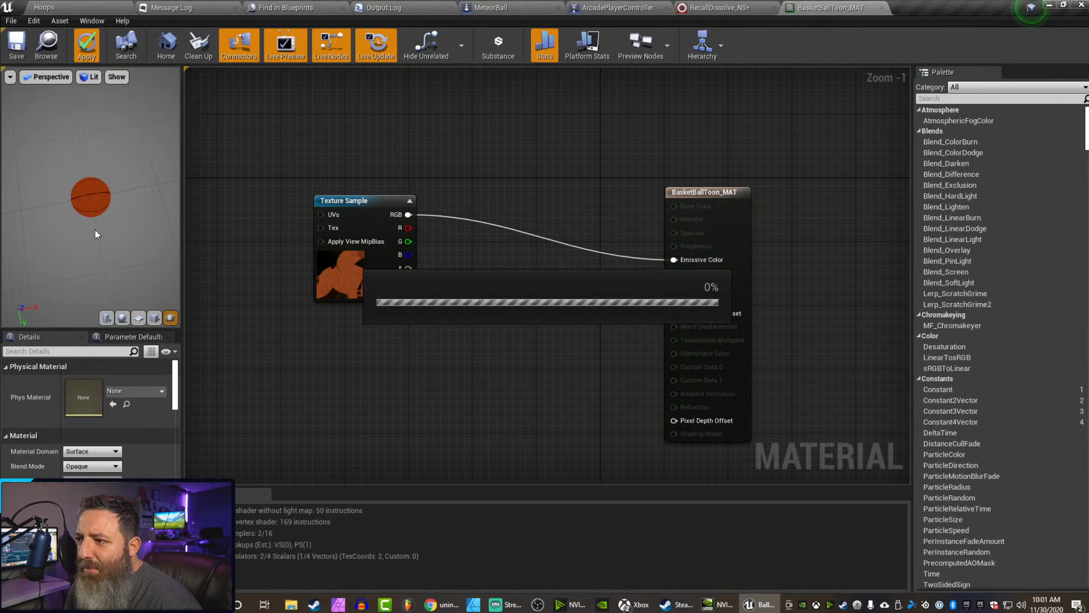
# Inspect the simplified basketball in the material preview and save BasketBallToon_MAT
pyautogui.scroll(5, 49, 206)
pyautogui.moveTo(52, 205); pyautogui.dragTo(66, 237)
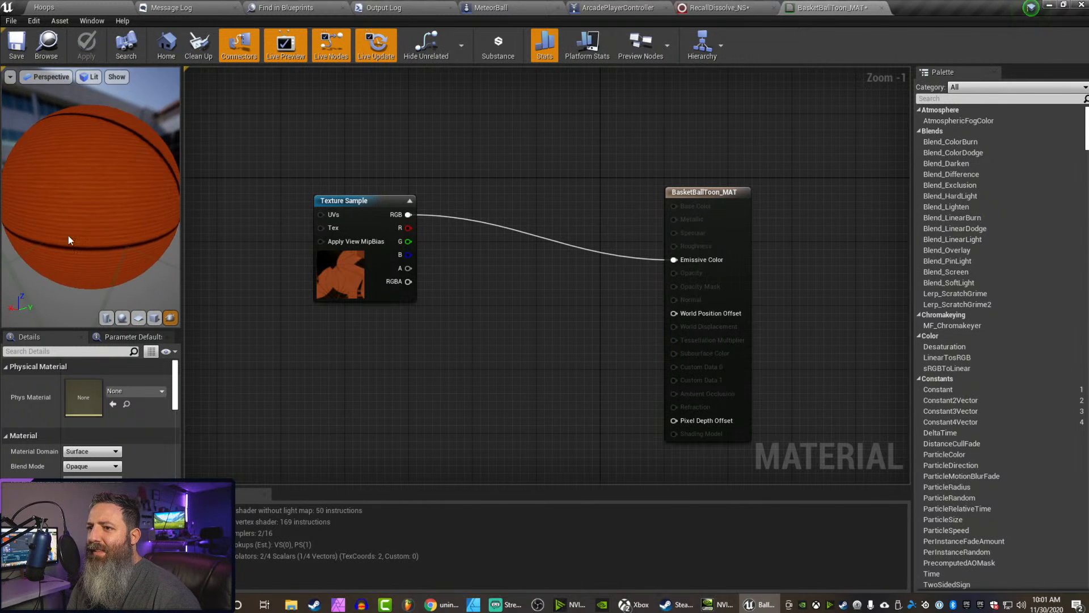
pyautogui.scroll(-5, 136, 229)
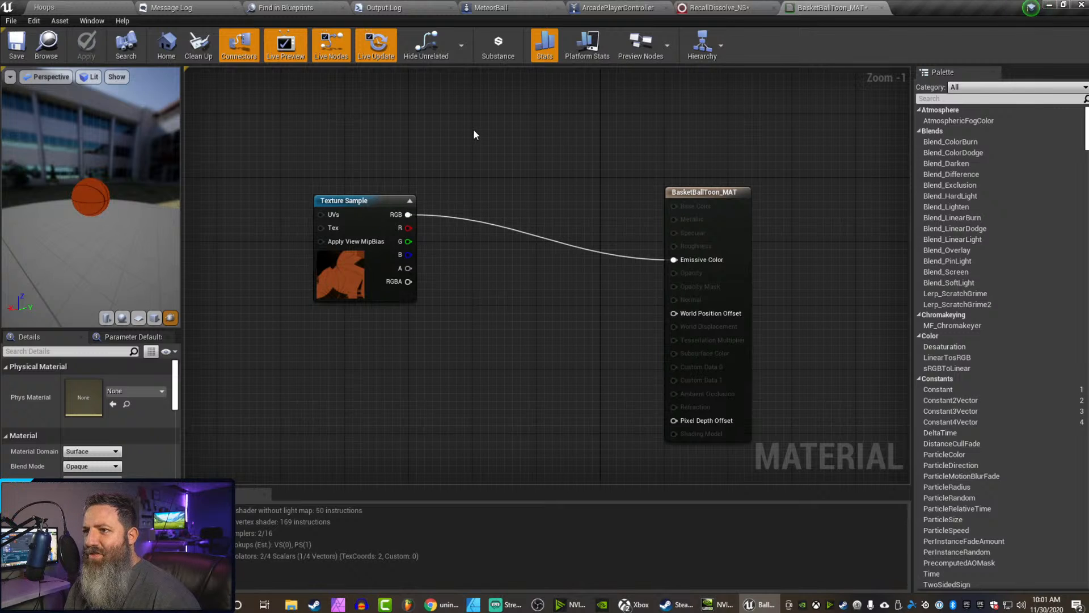
pyautogui.click(7, 48)
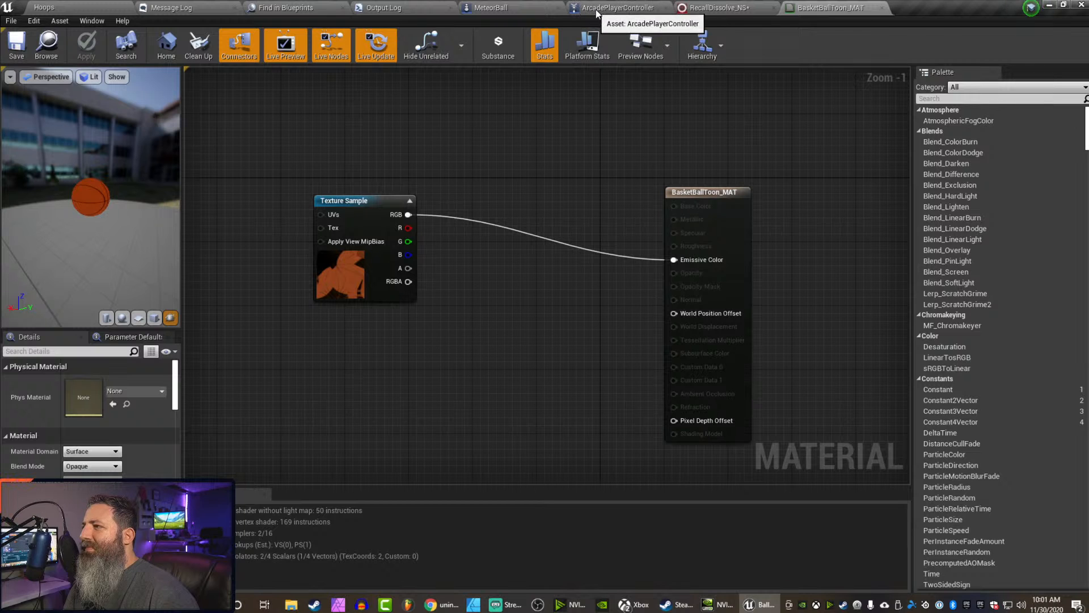
# Check the ball dissolve effect in the RecallDissolve_NS preview and return to the Hoops level
pyautogui.click(722, 7)
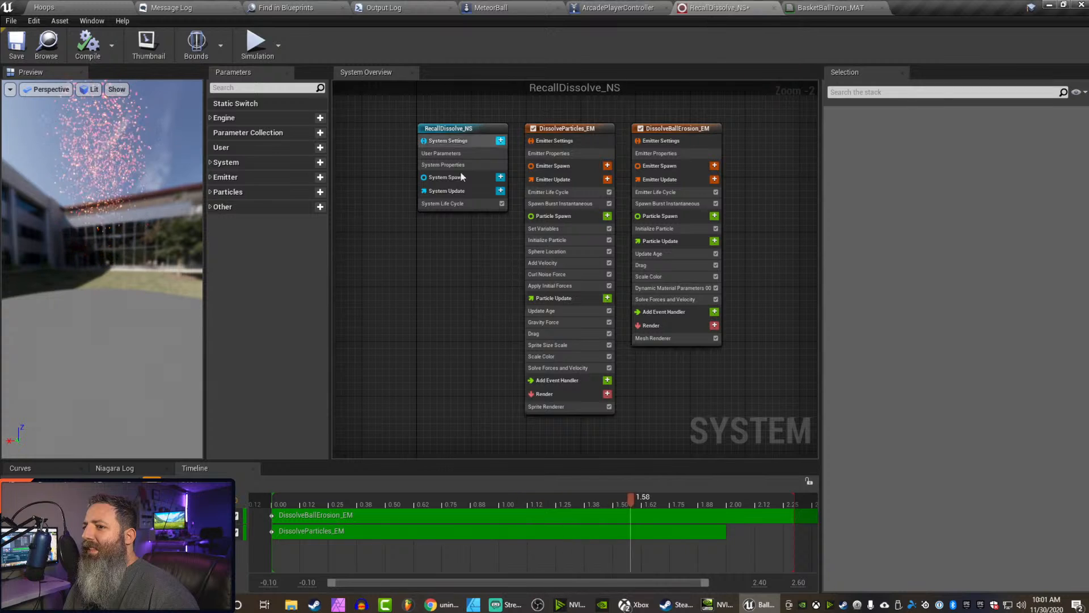
pyautogui.moveTo(67, 268); pyautogui.dragTo(93, 260)
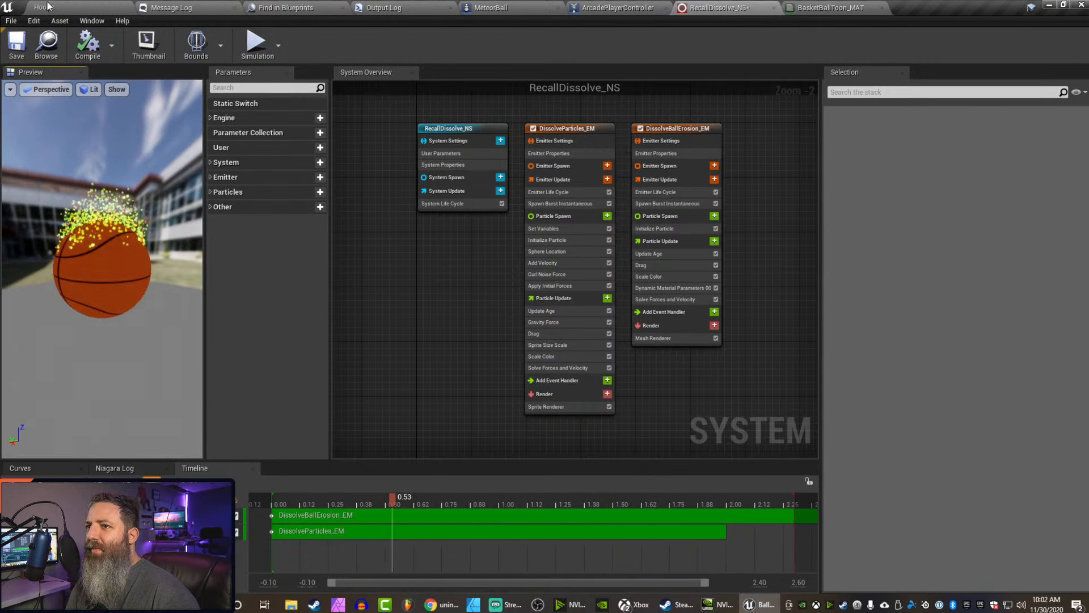
pyautogui.click(112, 8)
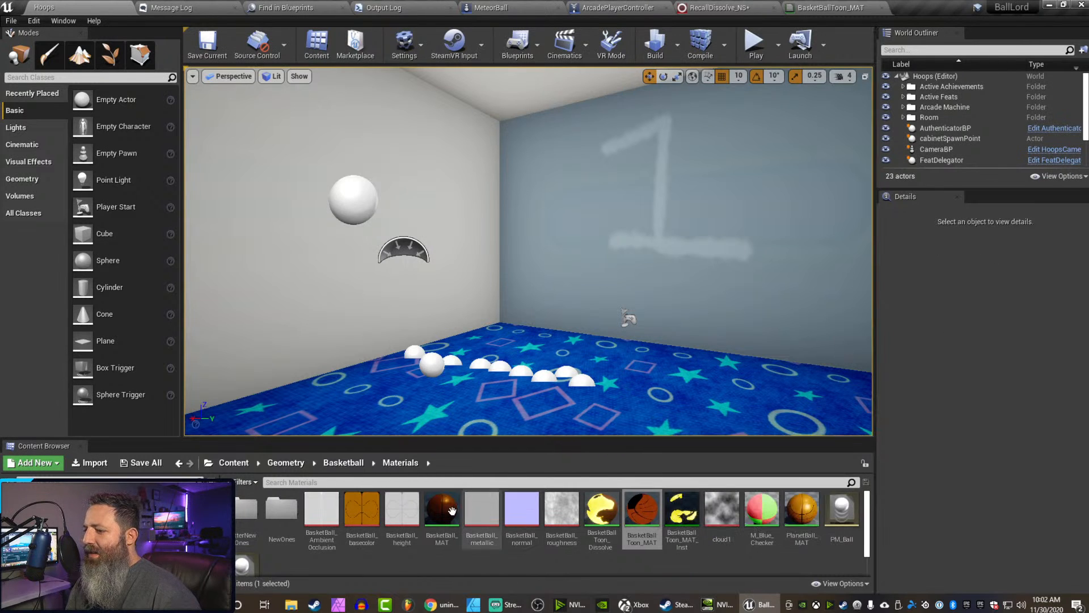
# Open the DissolveBallErosion_EM emitter from the Basketball ParticleEffects folder's RecallDissolve subfolder
pyautogui.scroll(-1, 318, 513)
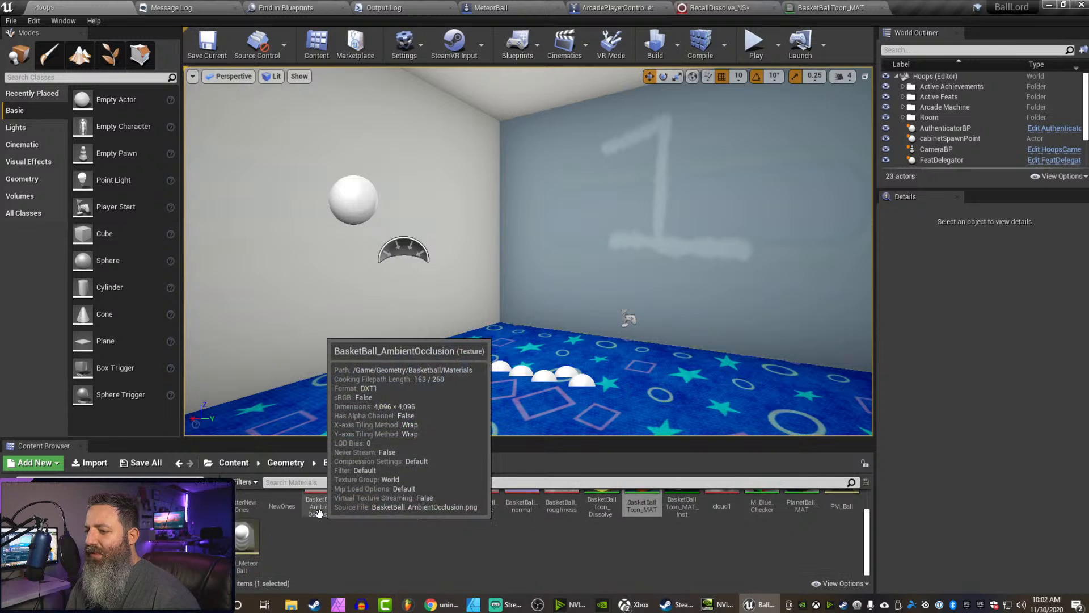
pyautogui.scroll(1, 319, 514)
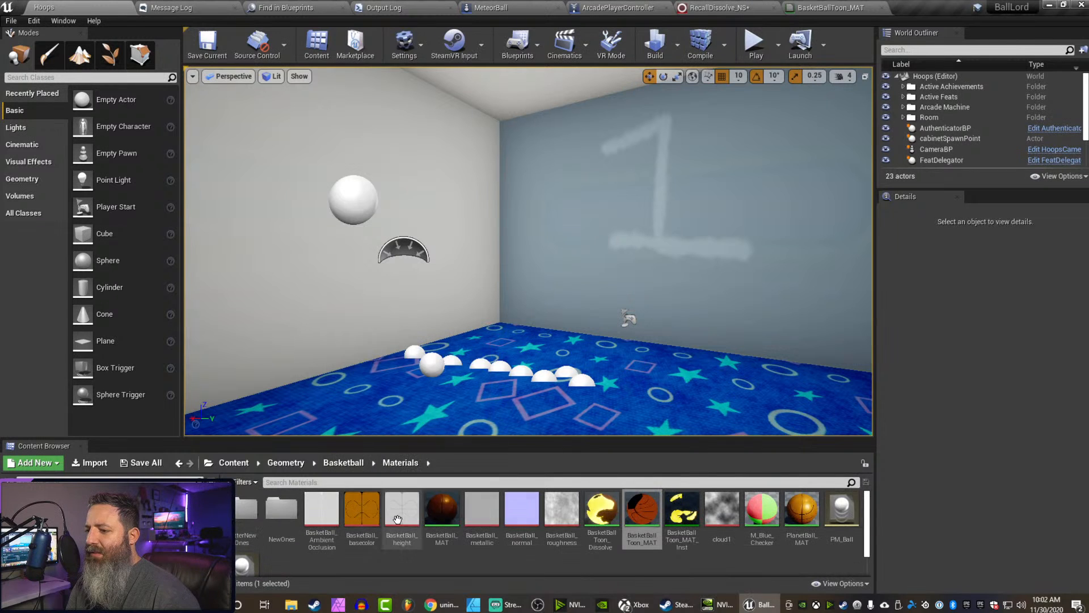
pyautogui.click(340, 463)
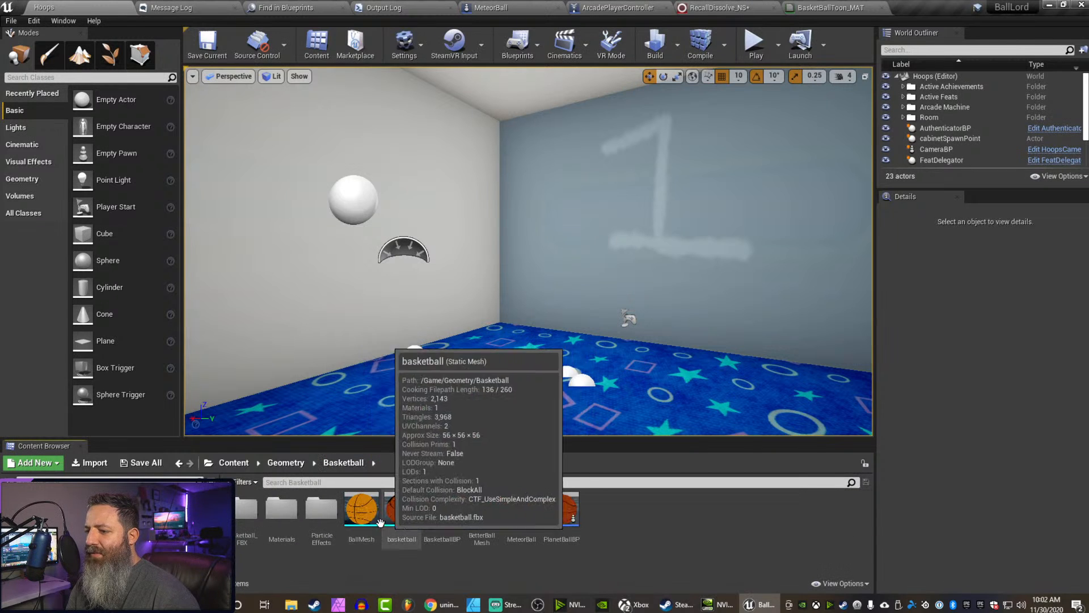
pyautogui.doubleClick(325, 511)
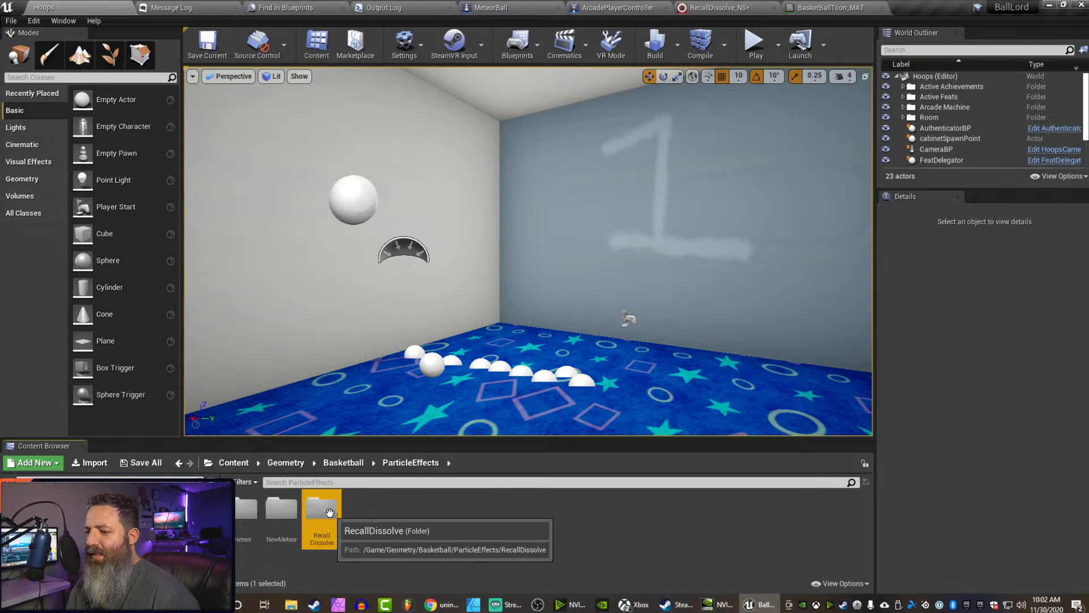
pyautogui.doubleClick(326, 510)
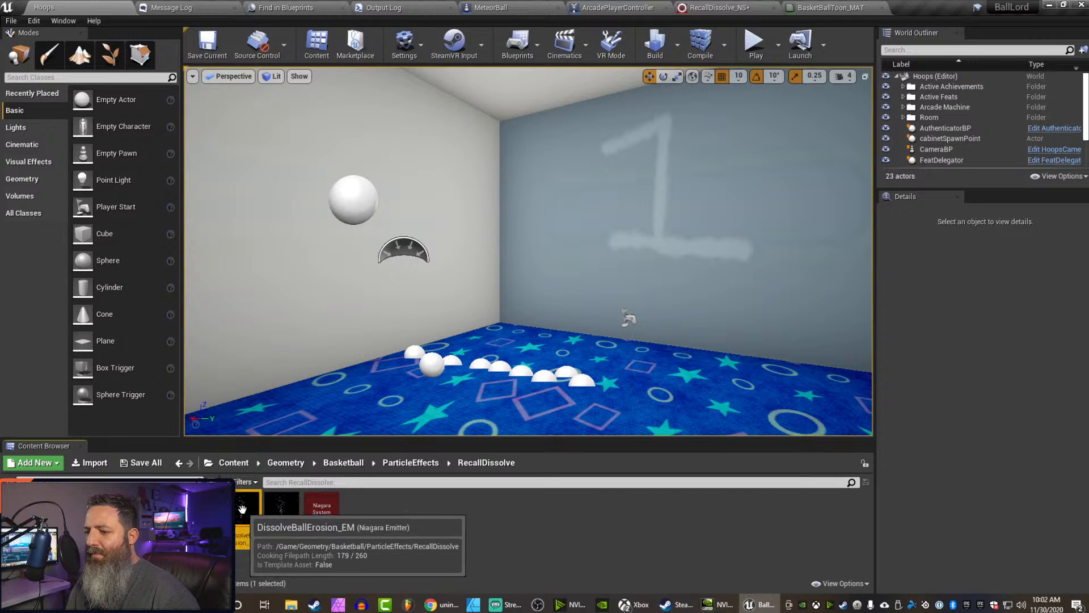
pyautogui.doubleClick(253, 517)
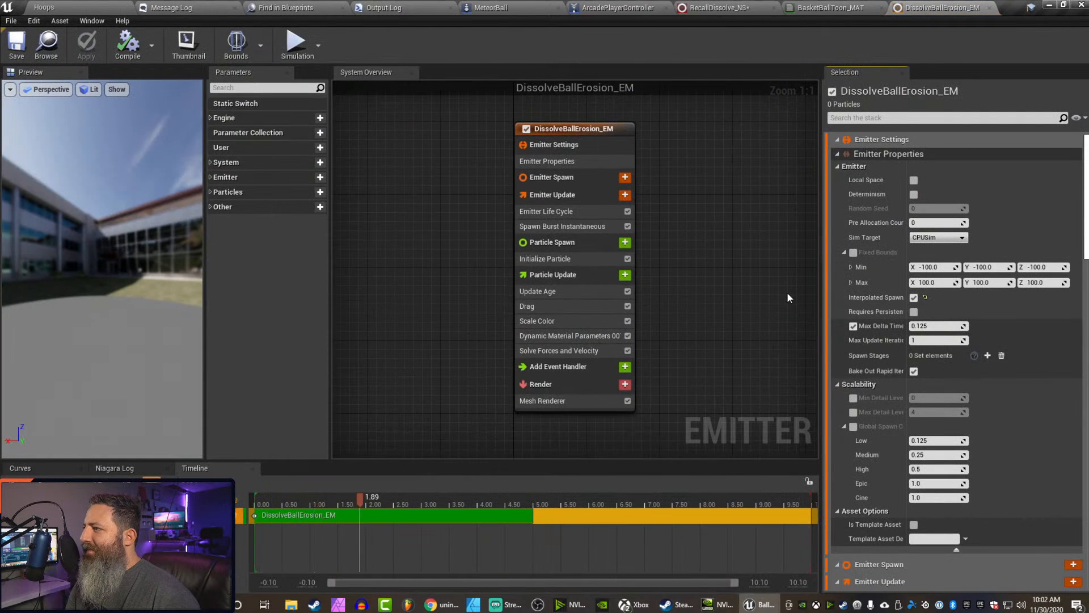
# Set the Mesh Renderer's explicit override material to BasketBallToon_Dissolve_MAT and apply the emitter changes
pyautogui.scroll(-3, 869, 312)
pyautogui.scroll(3, 869, 311)
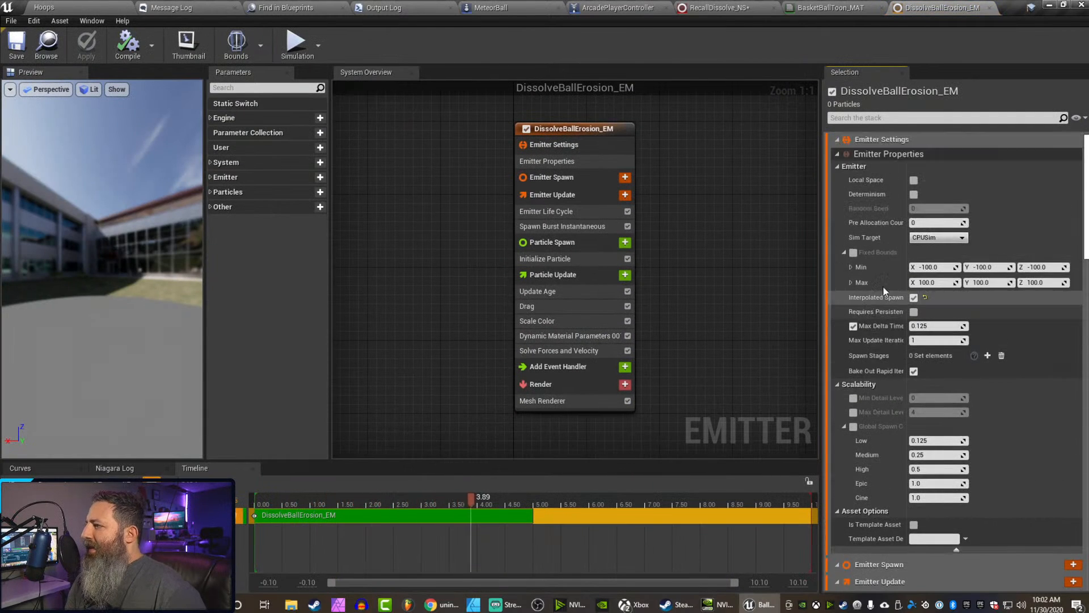
pyautogui.moveTo(1085, 210); pyautogui.dragTo(1068, 592)
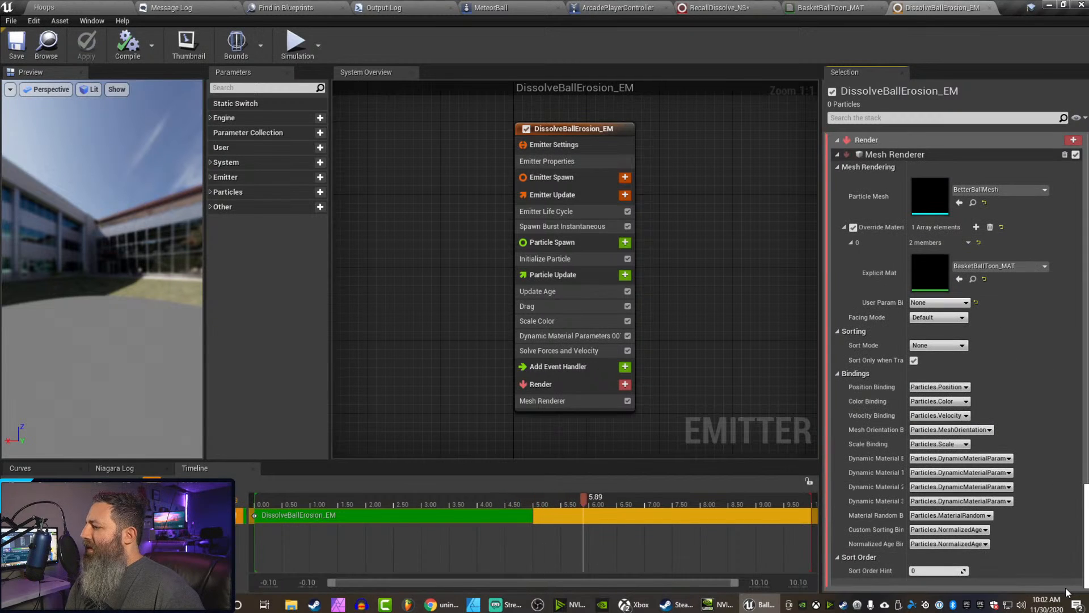
pyautogui.scroll(1, 1078, 548)
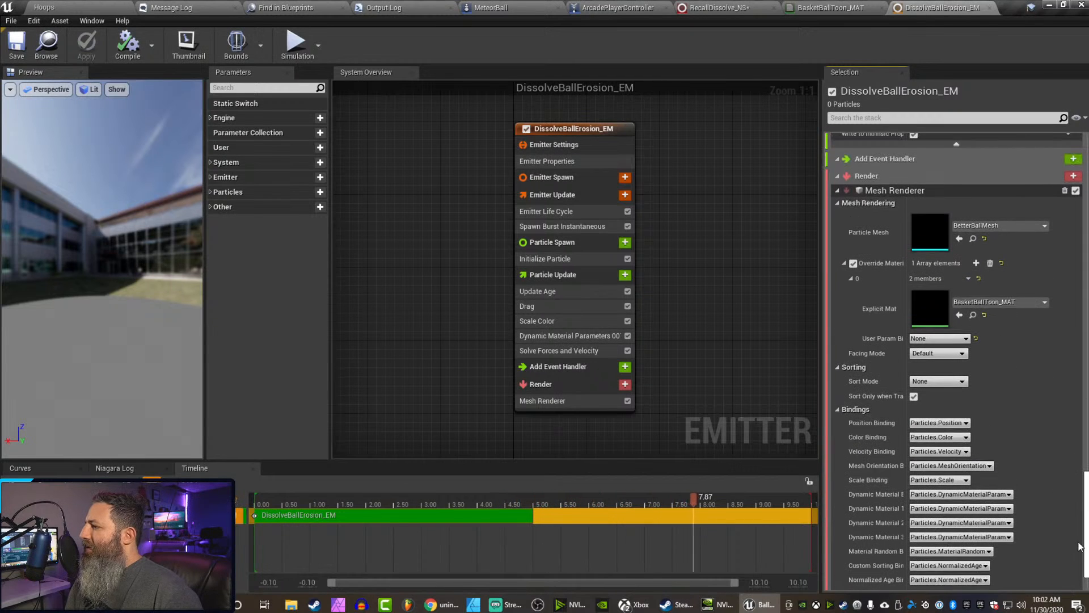
pyautogui.scroll(1, 992, 359)
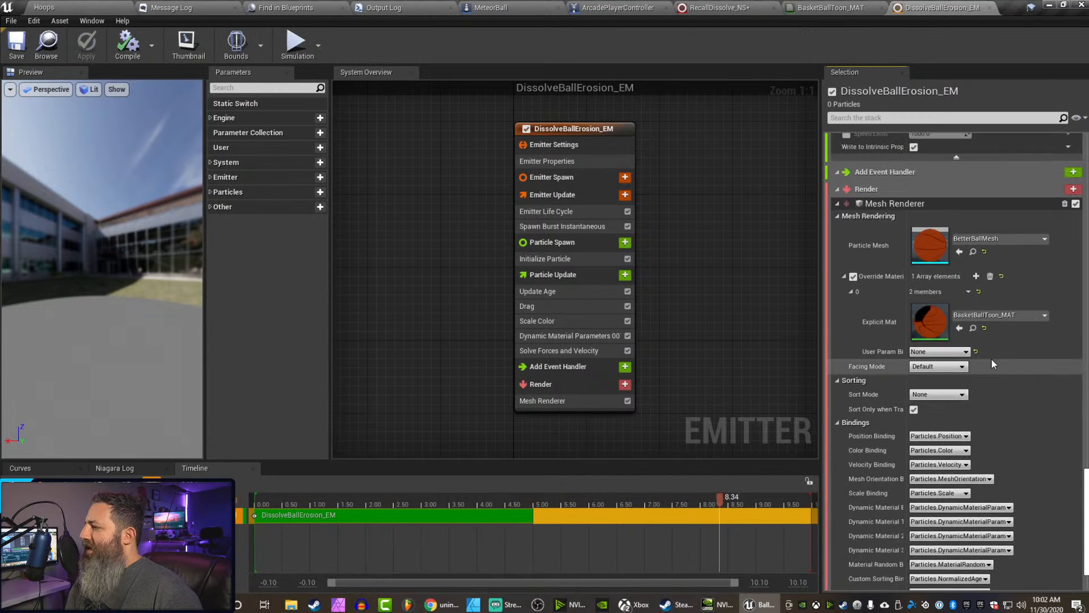
pyautogui.click(994, 316)
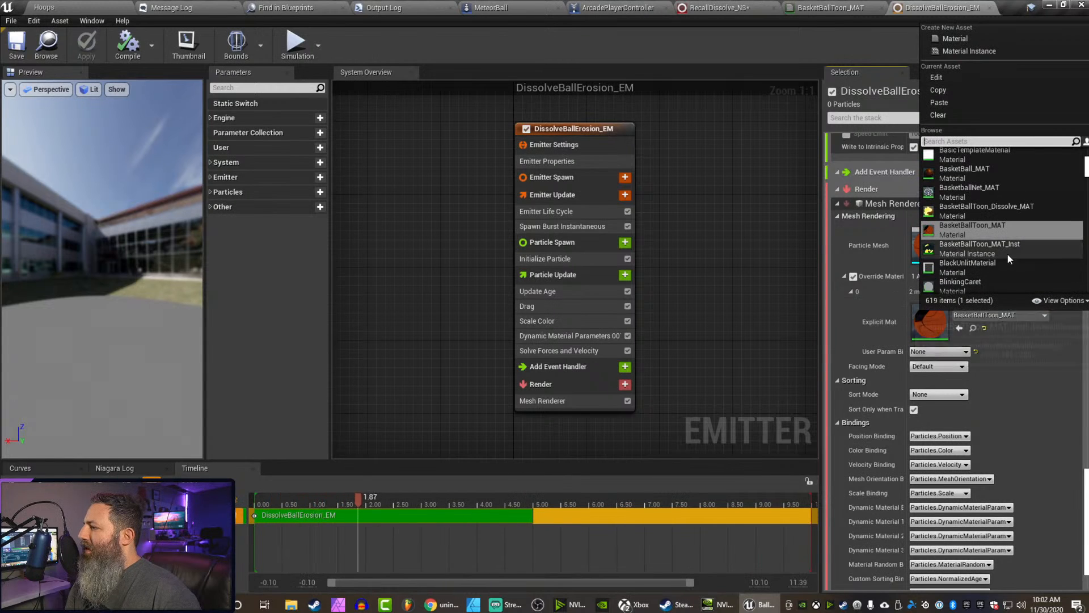
pyautogui.scroll(-2, 1007, 254)
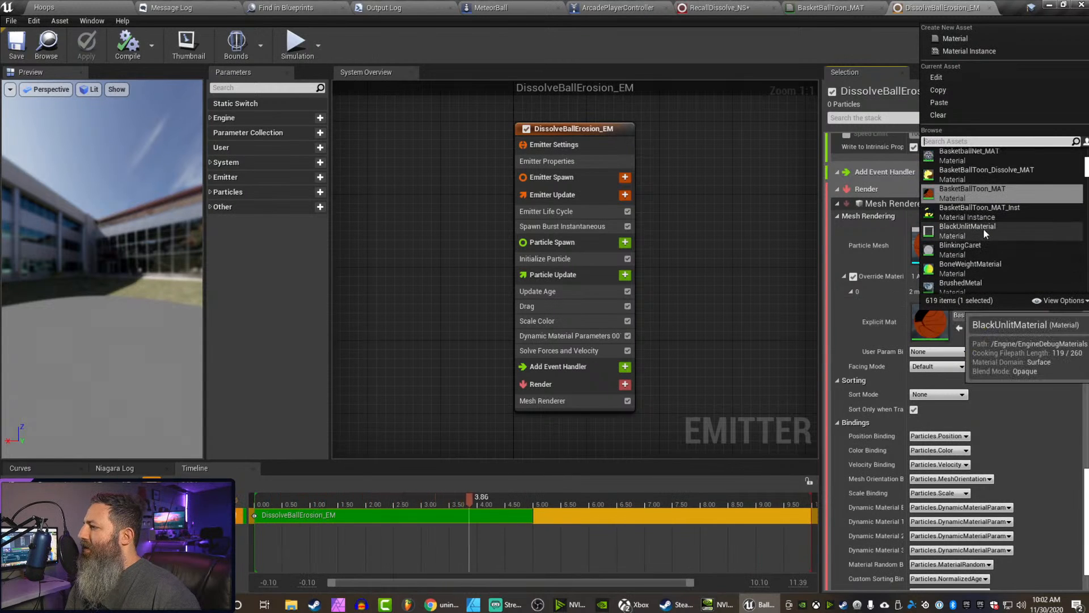
pyautogui.click(969, 170)
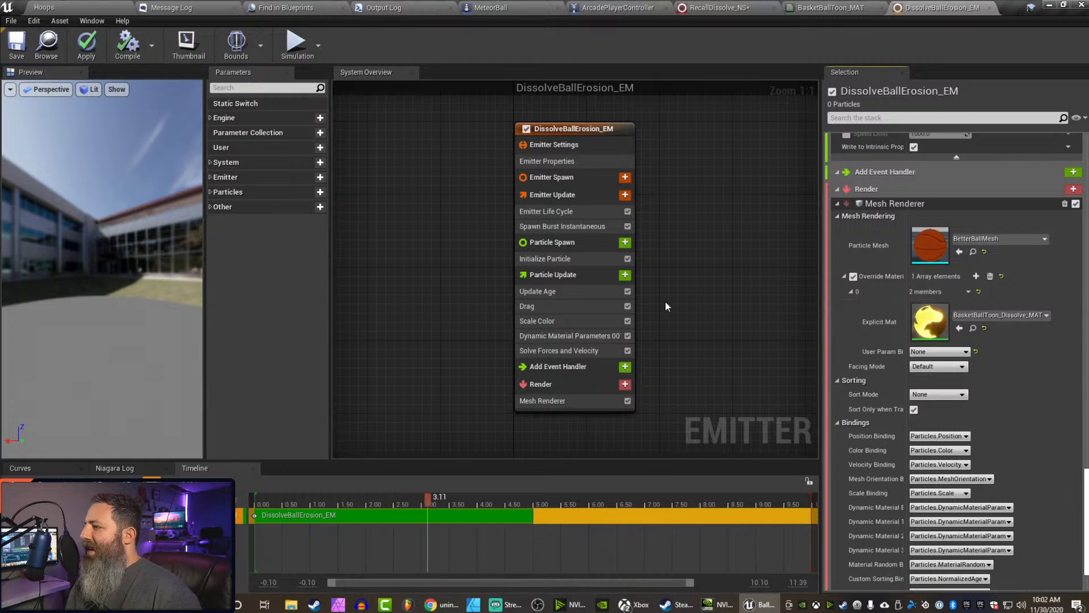
pyautogui.click(84, 50)
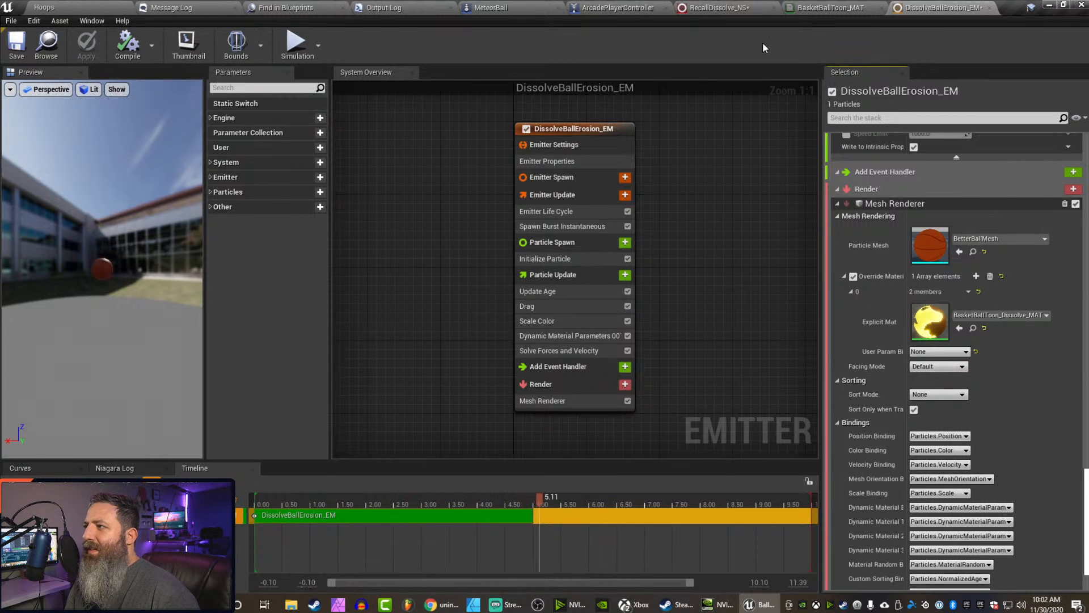
# Return to the Hoops level and open BasketBallToon_Dissolve_MAT from the Basketball Materials folder
pyautogui.click(843, 8)
pyautogui.click(44, 7)
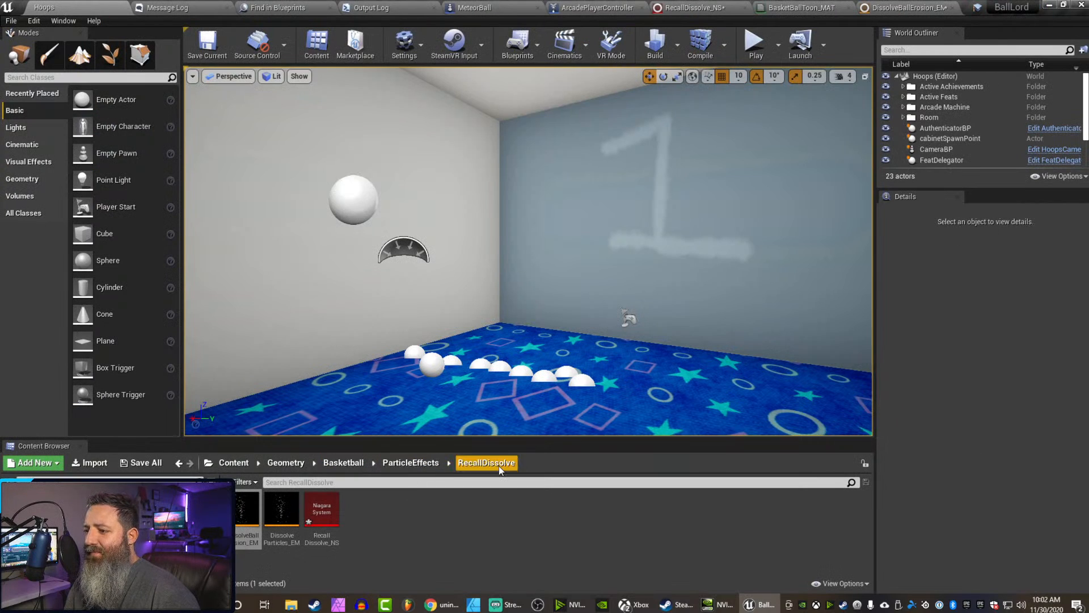
pyautogui.click(411, 465)
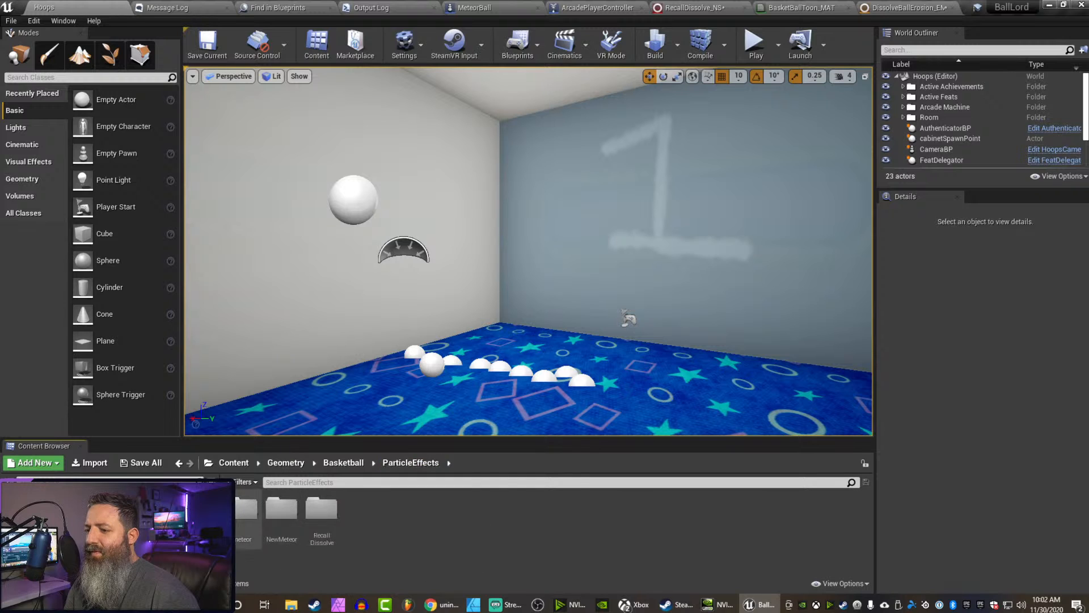
pyautogui.doubleClick(282, 508)
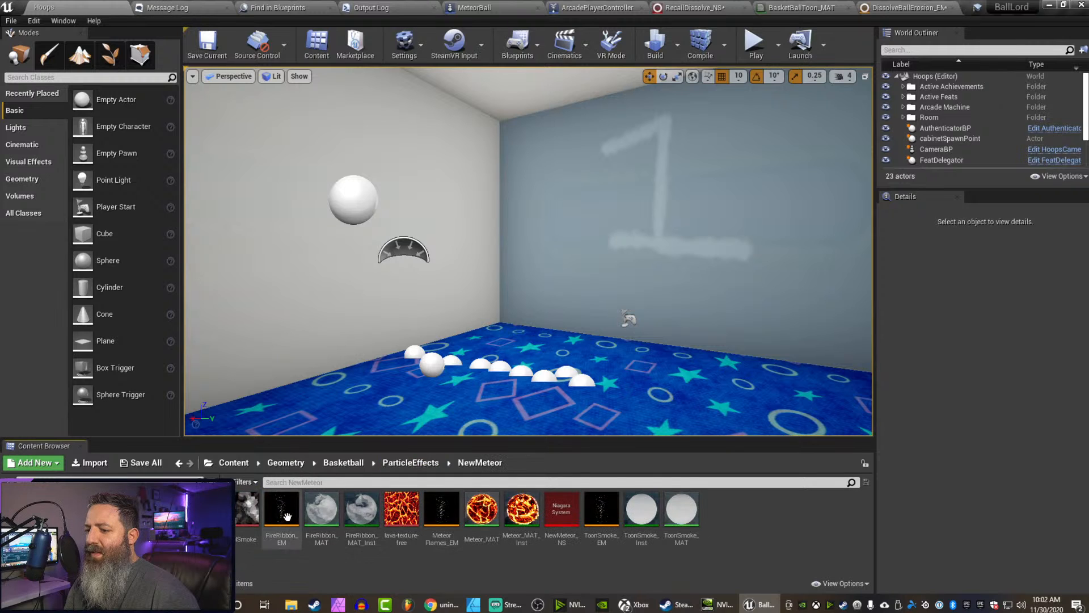
pyautogui.click(355, 466)
pyautogui.doubleClick(281, 509)
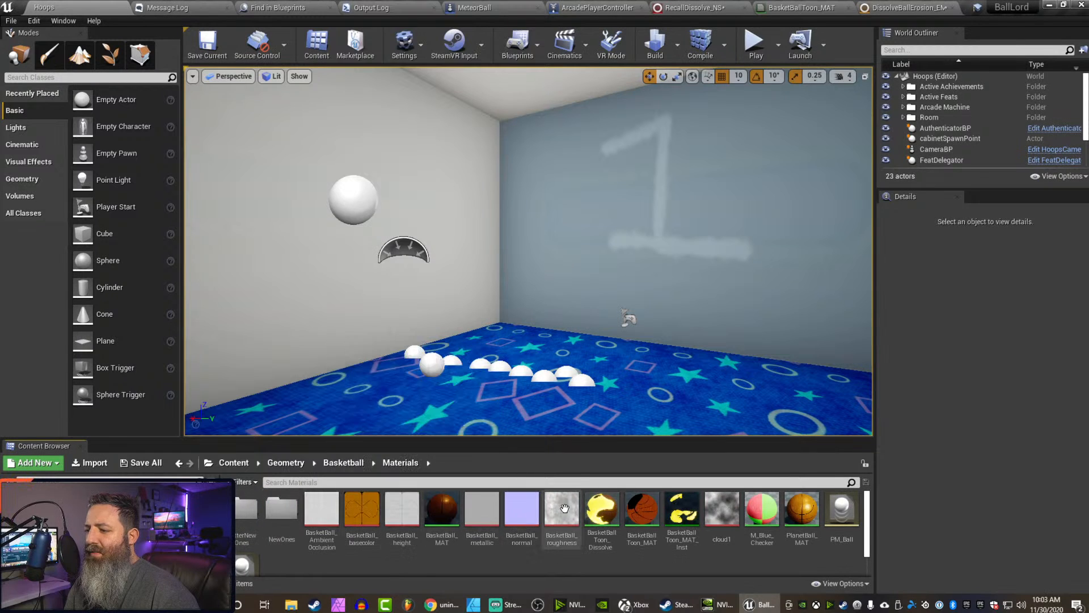
pyautogui.click(602, 522)
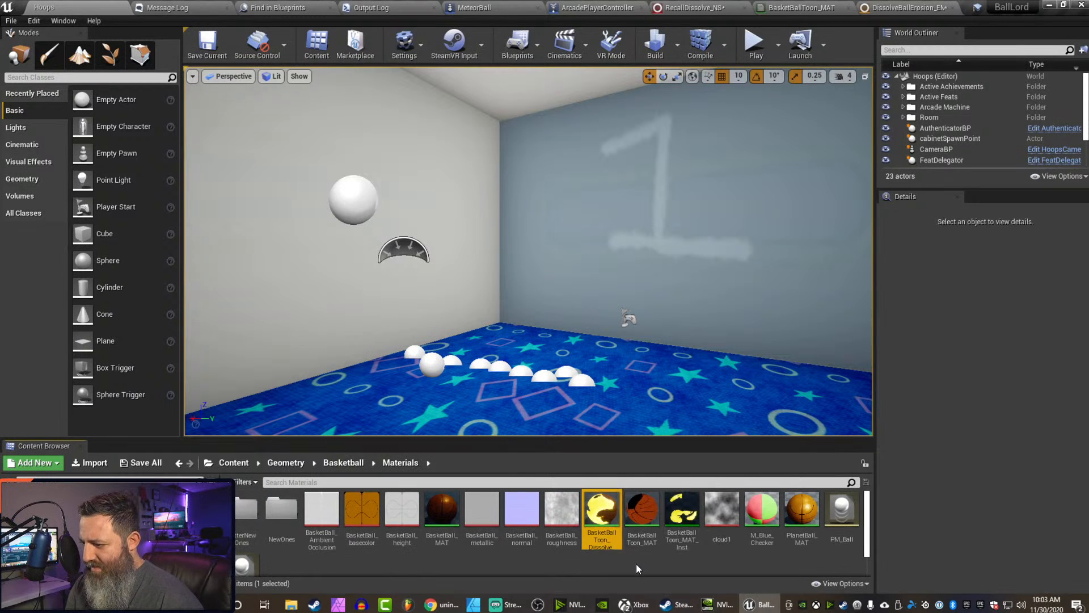
pyautogui.doubleClick(602, 511)
# Delete the blue Param texture node that feeds the dissolve material's Normal input
pyautogui.moveTo(387, 328); pyautogui.dragTo(565, 301, button='right')
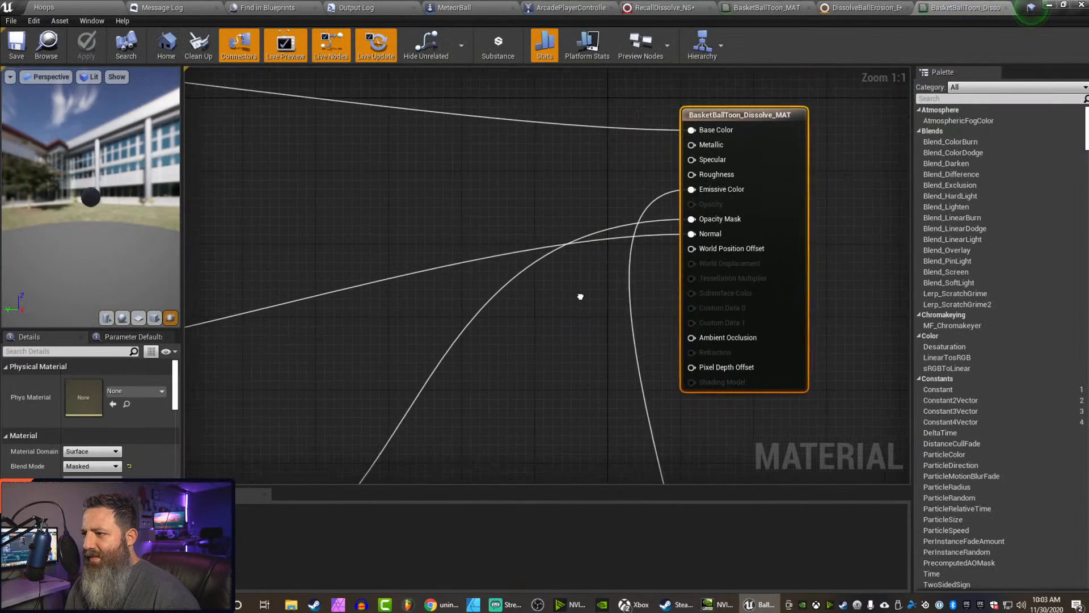
pyautogui.scroll(-2, 557, 291)
pyautogui.moveTo(442, 356); pyautogui.dragTo(662, 352, button='right')
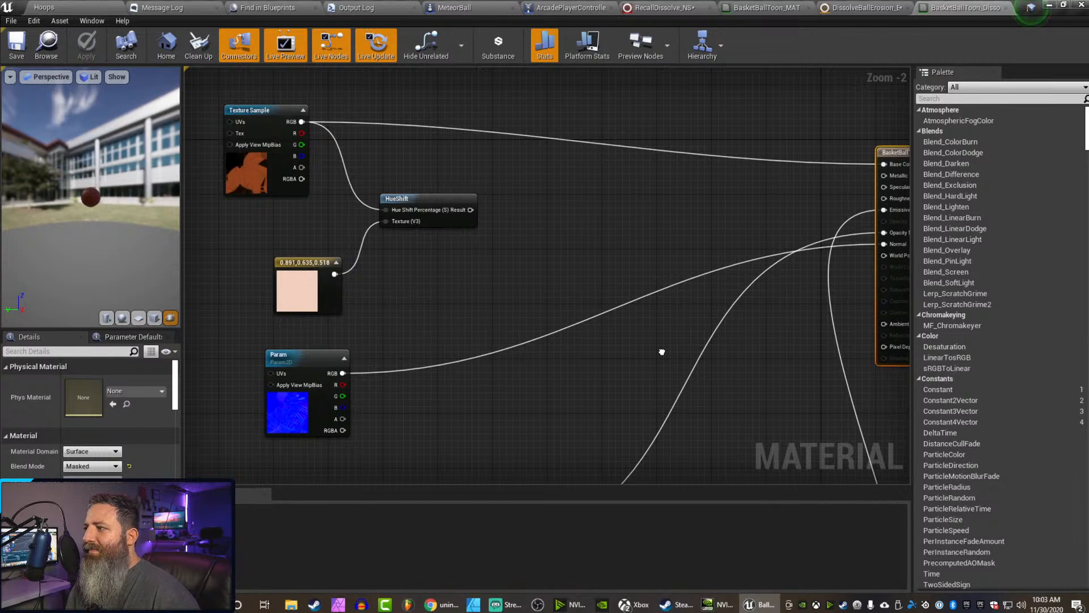
pyautogui.moveTo(661, 352); pyautogui.dragTo(652, 331, button='right')
pyautogui.moveTo(235, 320); pyautogui.dragTo(339, 406)
pyautogui.press('Delete')
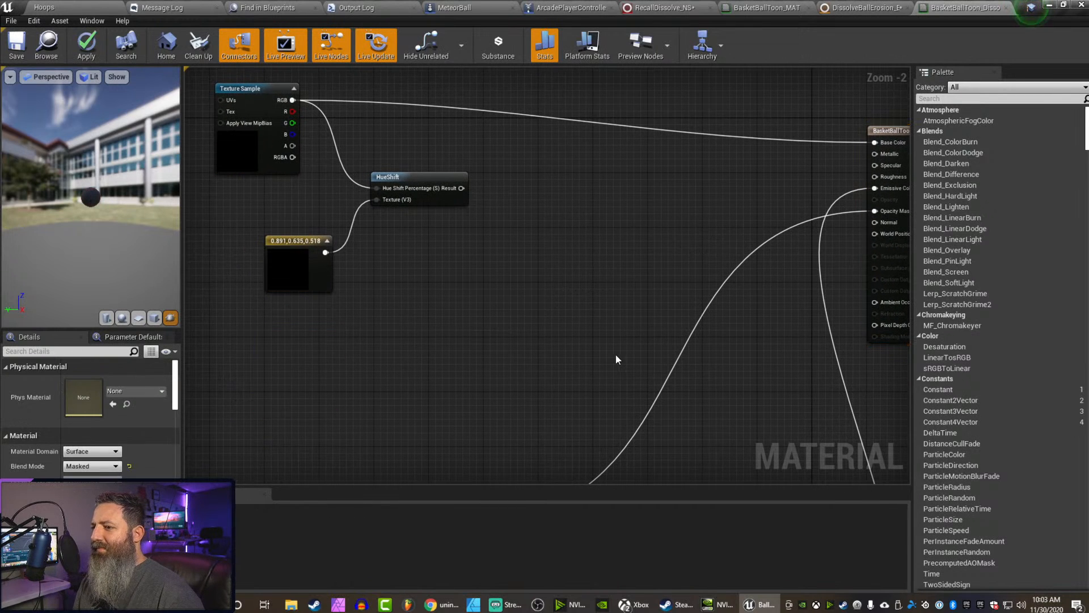
# Delete the HueShift node and the pink color constant connected to it
pyautogui.moveTo(617, 358)
pyautogui.mouseDown(button='right')
pyautogui.moveTo(536, 363)
pyautogui.moveTo(630, 348)
pyautogui.mouseUp(button='right')
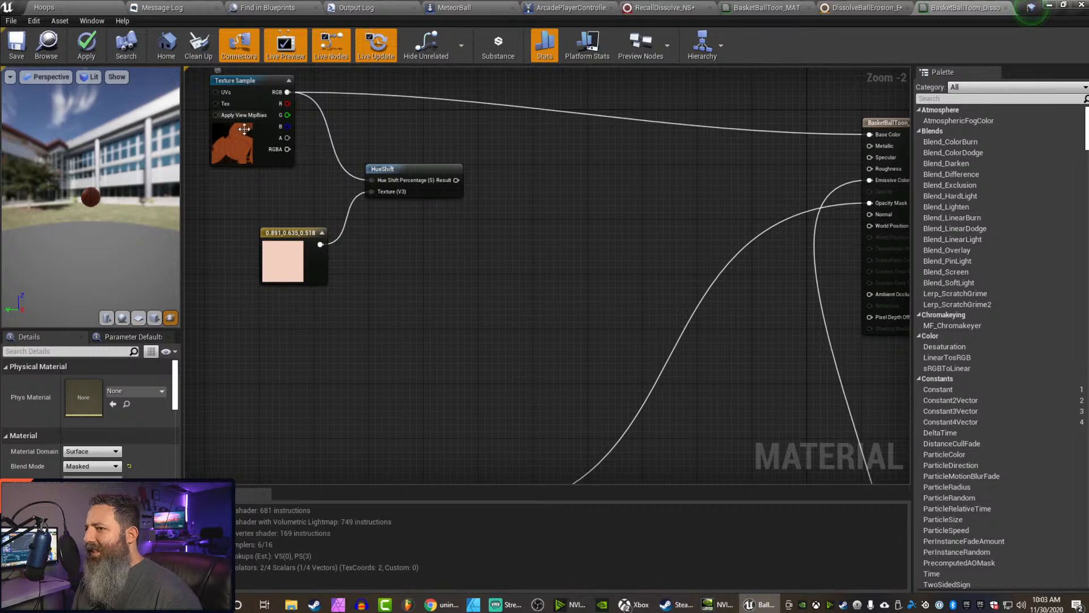
pyautogui.moveTo(568, 338); pyautogui.dragTo(502, 351, button='right')
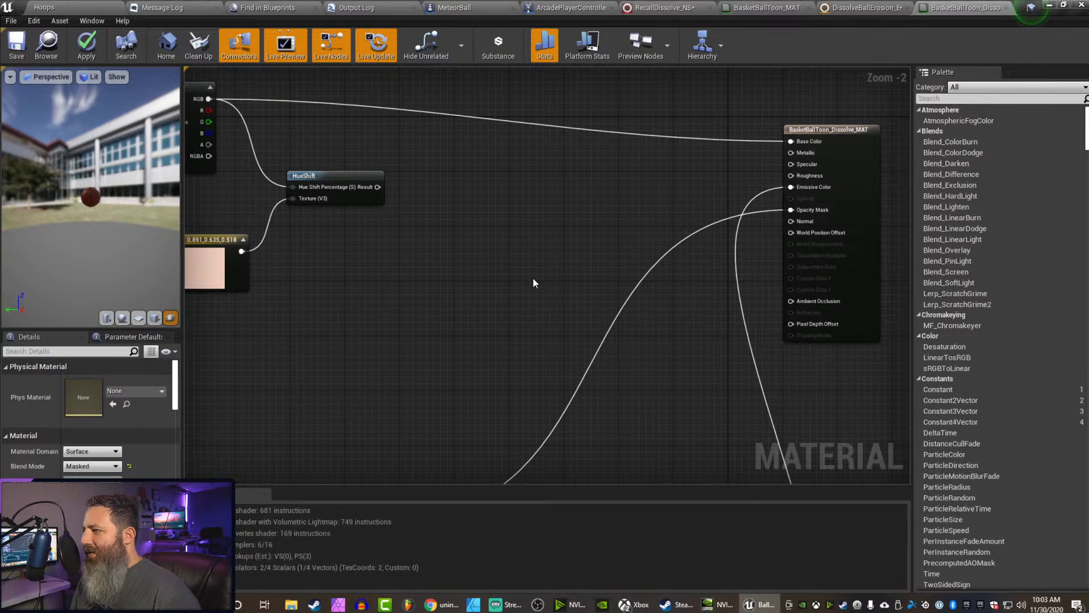
pyautogui.moveTo(591, 298); pyautogui.dragTo(682, 340, button='right')
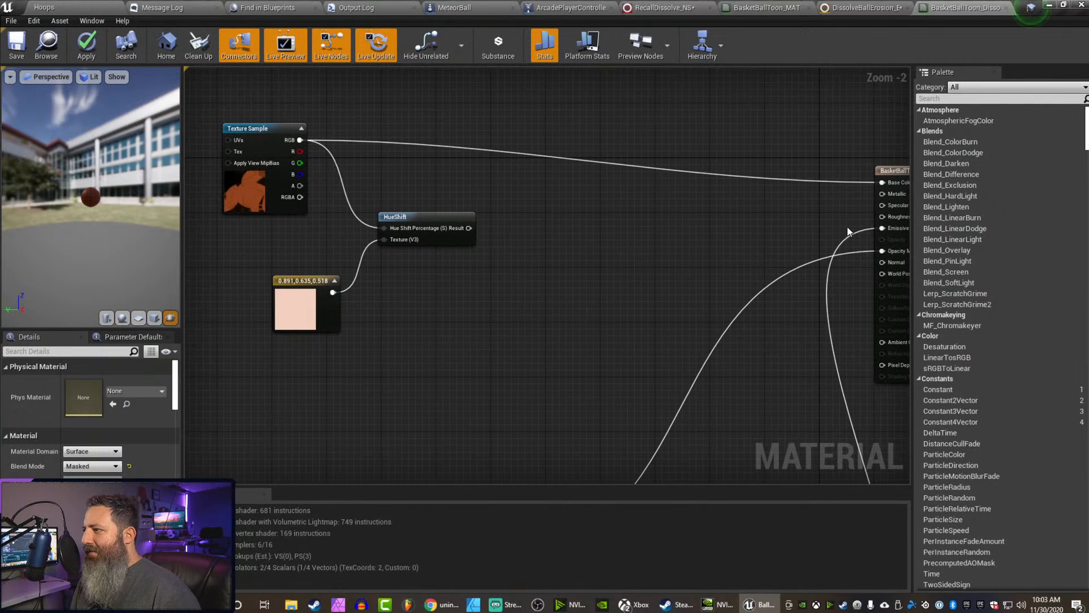
pyautogui.moveTo(886, 230); pyautogui.dragTo(703, 214, button='right')
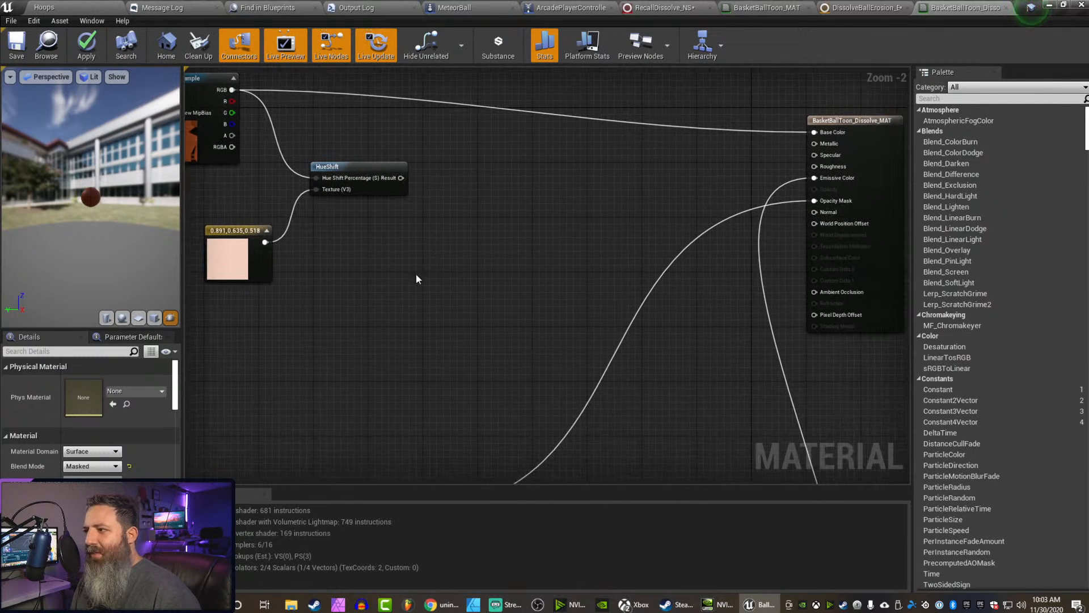
pyautogui.moveTo(481, 264); pyautogui.dragTo(547, 272, button='right')
pyautogui.moveTo(469, 287); pyautogui.dragTo(319, 197)
pyautogui.press('Delete')
# Disconnect the basketball Texture Sample from the Base Color input of the material output node
pyautogui.moveTo(483, 322); pyautogui.dragTo(422, 240, button='right')
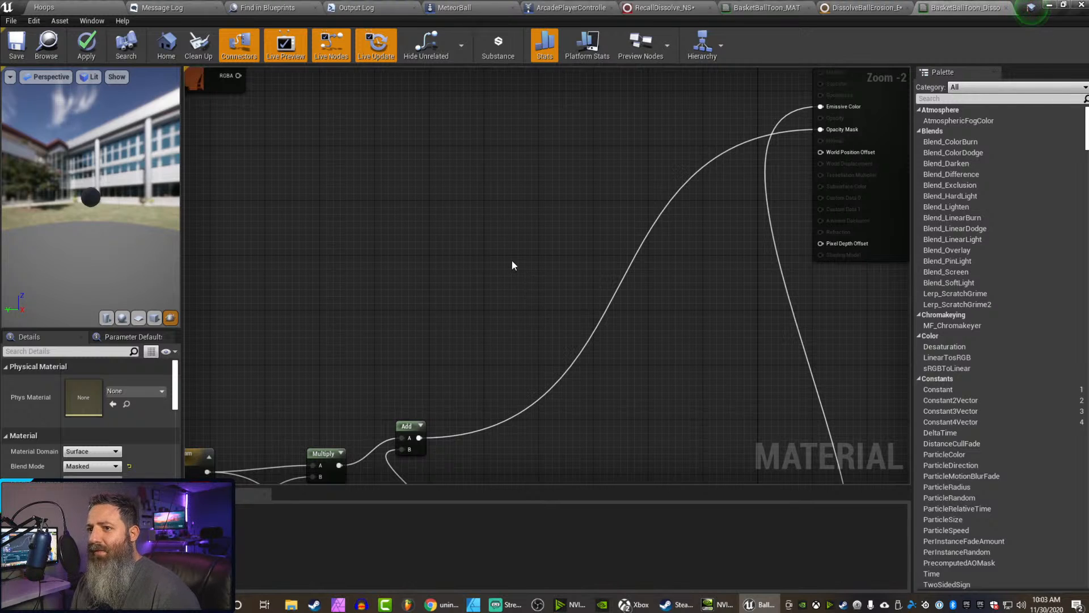
pyautogui.moveTo(513, 265); pyautogui.dragTo(535, 289, button='right')
pyautogui.scroll(-3, 499, 103)
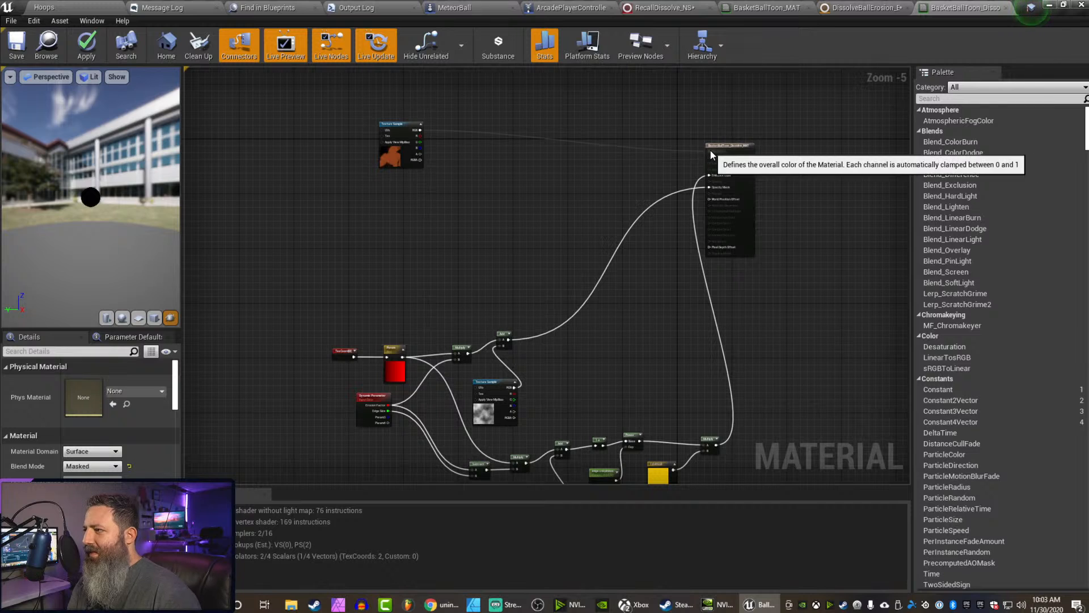
pyautogui.moveTo(708, 154); pyautogui.dragTo(614, 152)
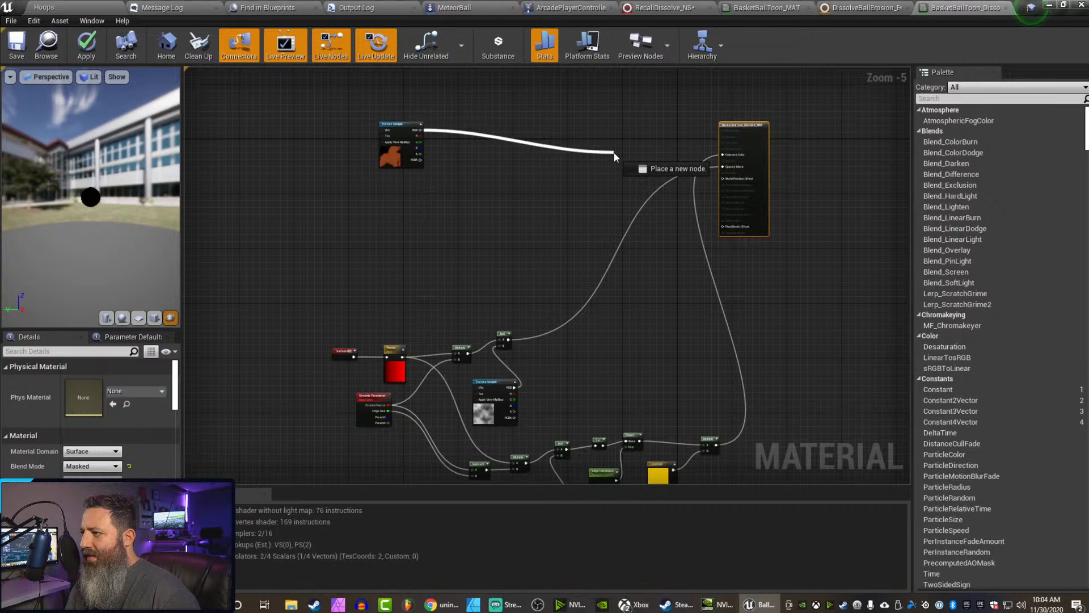
pyautogui.keyDown('ctrl'); pyautogui.moveTo(614, 152); pyautogui.dragTo(550, 133); pyautogui.keyUp('ctrl')
pyautogui.click(545, 120)
# Move the edge-color node chain feeding Emissive Color above the output node, and place the basketball Texture Sample below the chain
pyautogui.moveTo(580, 411); pyautogui.dragTo(519, 285, button='right')
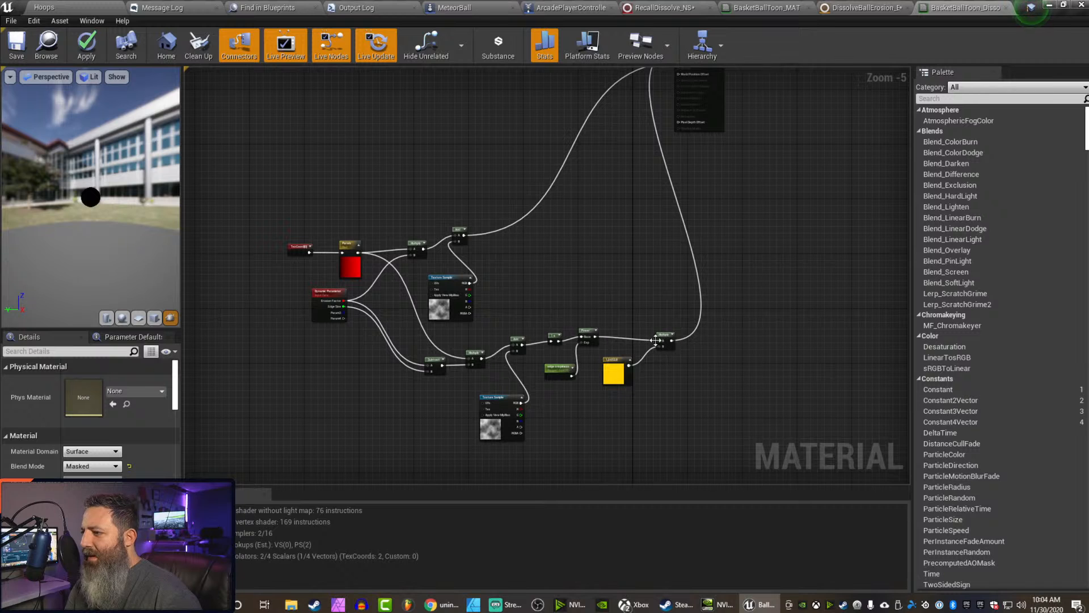
pyautogui.moveTo(627, 314); pyautogui.dragTo(672, 366, button='right')
pyautogui.moveTo(485, 421); pyautogui.dragTo(812, 208)
pyautogui.moveTo(742, 279); pyautogui.dragTo(780, 530, button='right')
pyautogui.moveTo(669, 325); pyautogui.dragTo(570, 196)
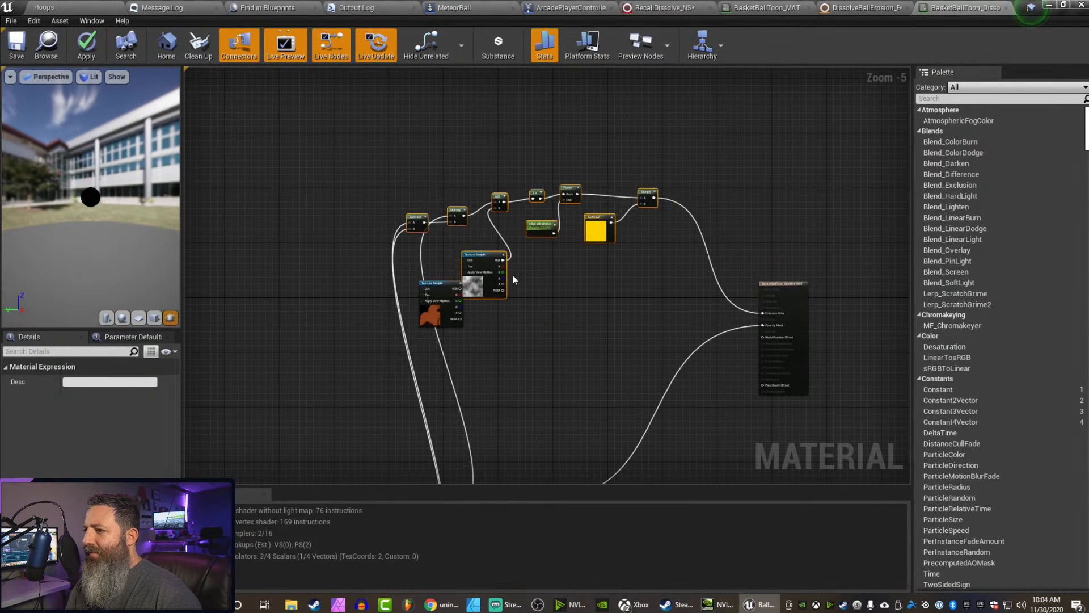
pyautogui.click(437, 287)
pyautogui.moveTo(438, 287); pyautogui.dragTo(573, 294)
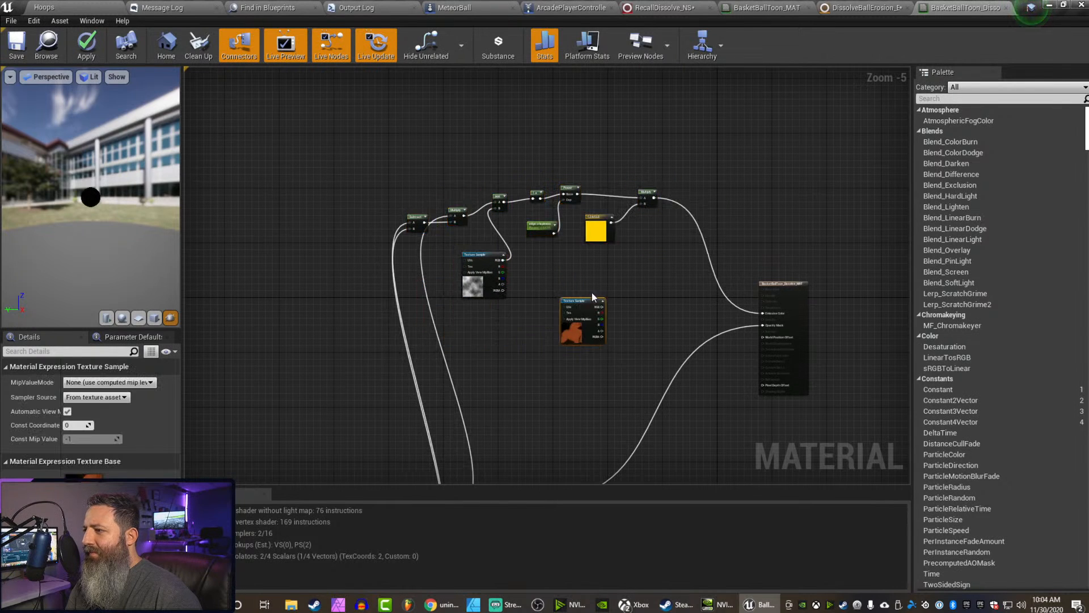
# Move the erosion node group feeding Opacity Mask up beneath the edge-color chain
pyautogui.moveTo(543, 412); pyautogui.dragTo(499, 206, button='right')
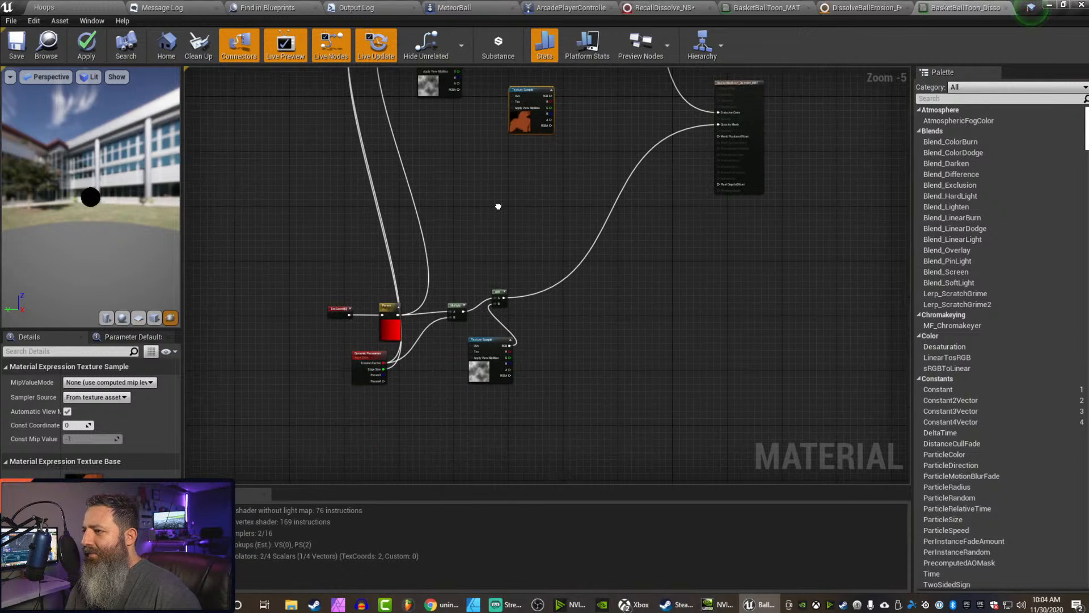
pyautogui.moveTo(320, 299); pyautogui.dragTo(549, 399)
pyautogui.moveTo(495, 296); pyautogui.dragTo(358, 149)
# Move the Dynamic Parameter node up beside the start of the edge-color chain, ahead of its Subtract node
pyautogui.moveTo(507, 242); pyautogui.dragTo(646, 432, button='right')
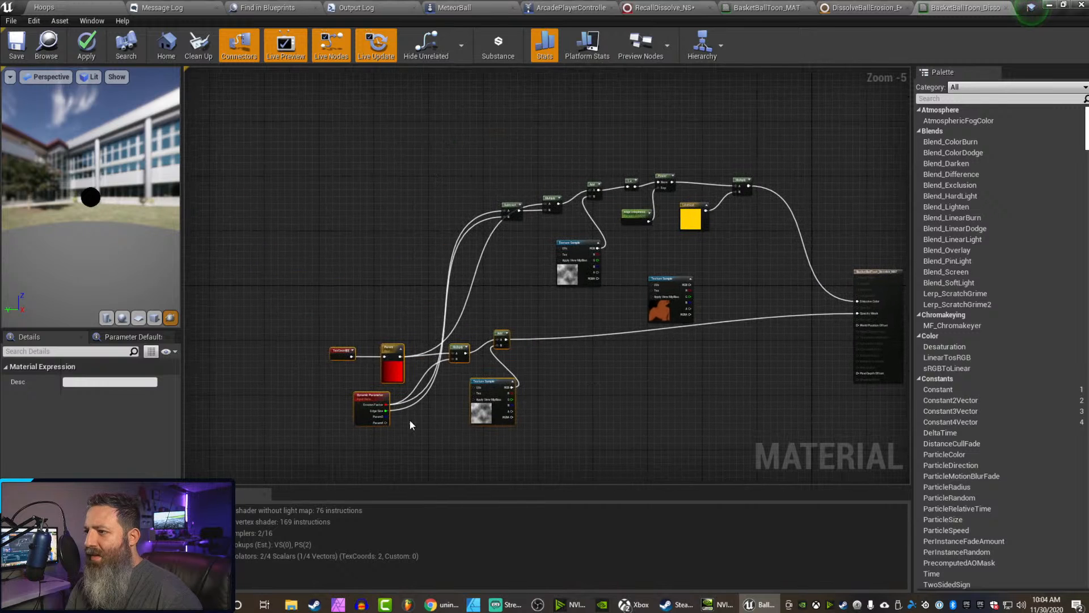
pyautogui.moveTo(367, 397); pyautogui.dragTo(397, 215)
pyautogui.click(277, 362)
pyautogui.click(362, 410)
pyautogui.moveTo(437, 445); pyautogui.dragTo(325, 408, button='right')
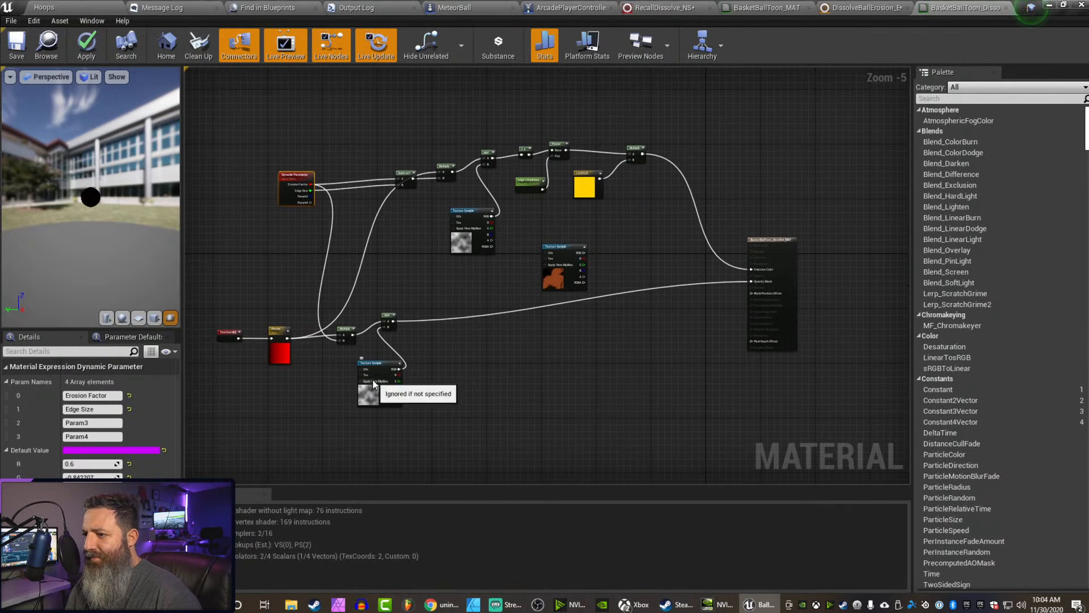
# Align the erosion group's Multiply and Add nodes in line with the Panner, and shift the Dynamic Parameter node closer to Subtract
pyautogui.moveTo(348, 335); pyautogui.dragTo(420, 335)
pyautogui.click(390, 317)
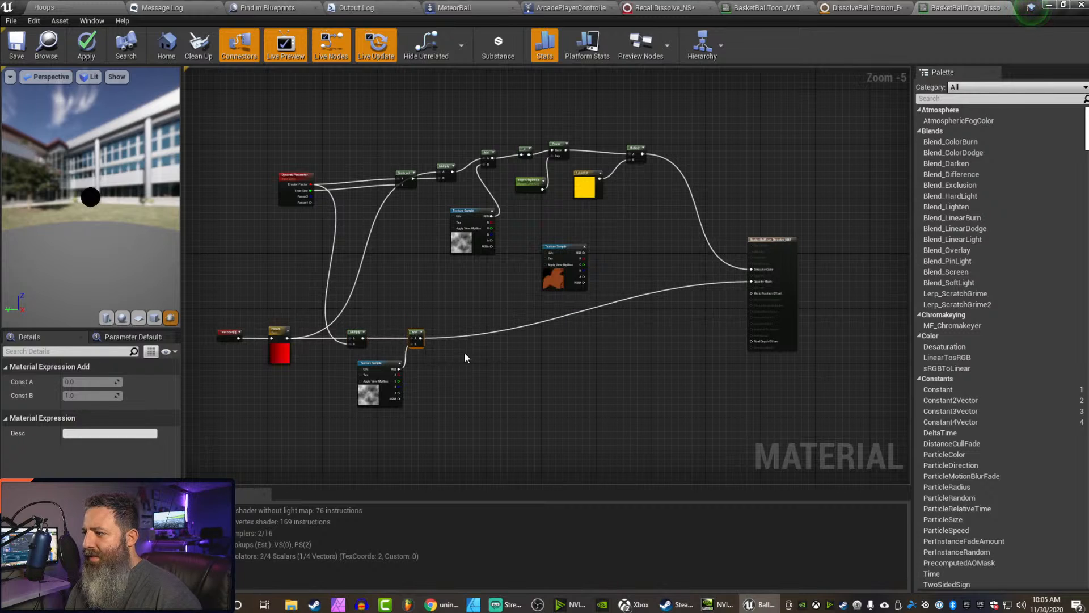
pyautogui.moveTo(499, 392); pyautogui.dragTo(501, 440, button='right')
pyautogui.moveTo(286, 230)
pyautogui.mouseDown()
pyautogui.moveTo(286, 219)
pyautogui.moveTo(307, 224)
pyautogui.mouseUp()
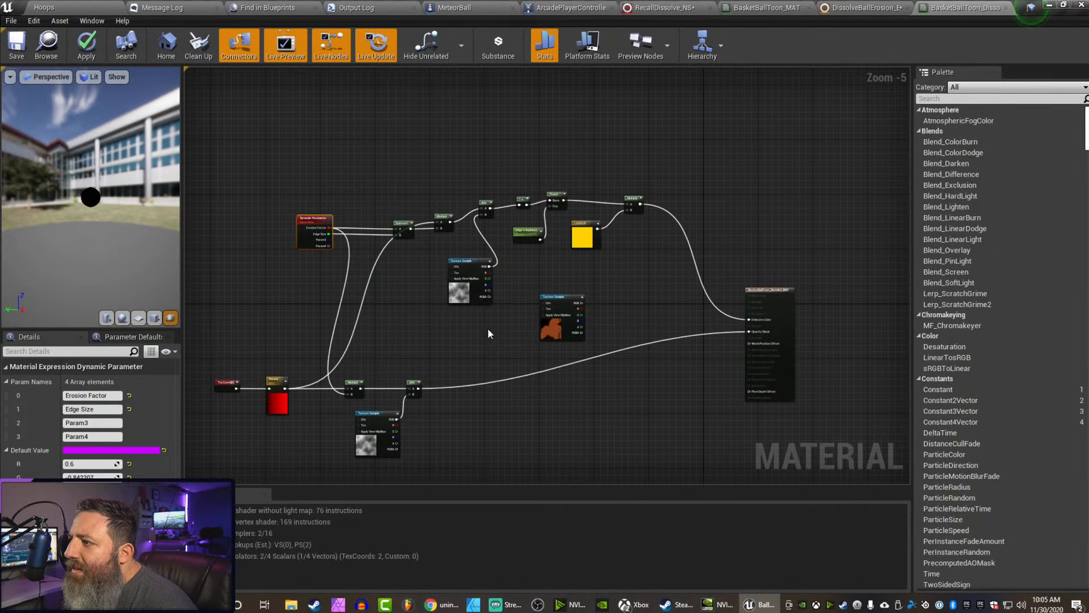
# Blend the basketball Texture Sample with the edge-color Multiply through a Blend_Overlay node, and connect its result to Emissive Color
pyautogui.moveTo(489, 346); pyautogui.dragTo(394, 308, button='right')
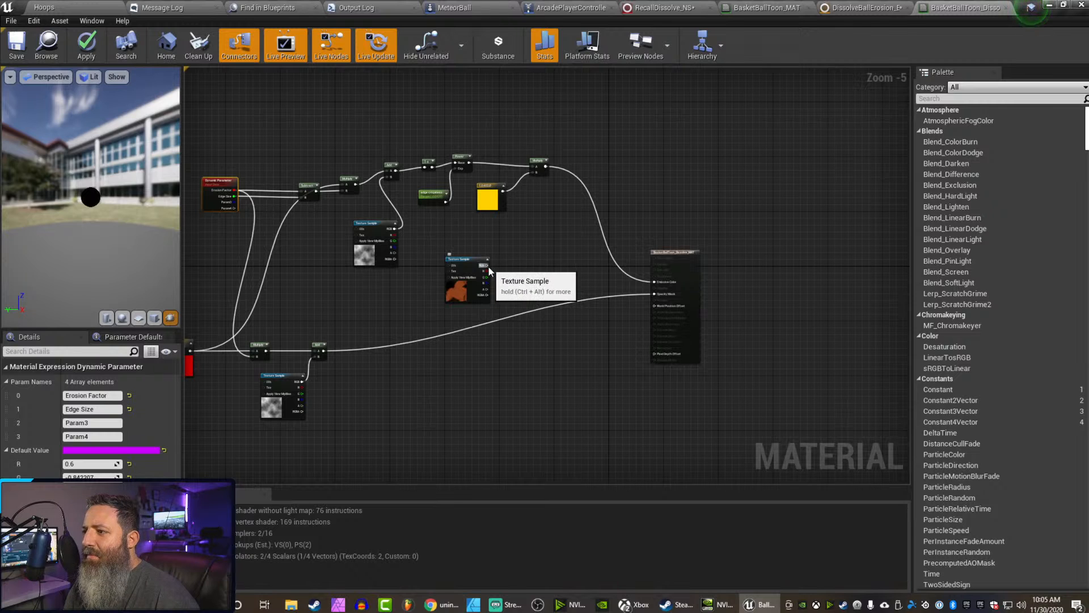
pyautogui.moveTo(488, 265); pyautogui.dragTo(548, 250)
pyautogui.write('blend')
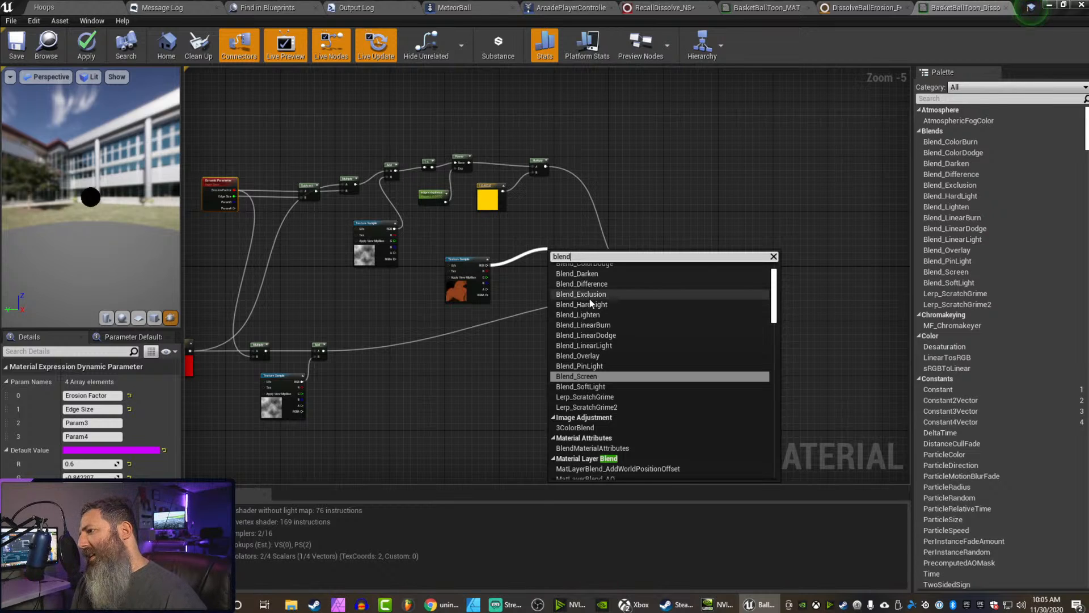
pyautogui.click(587, 357)
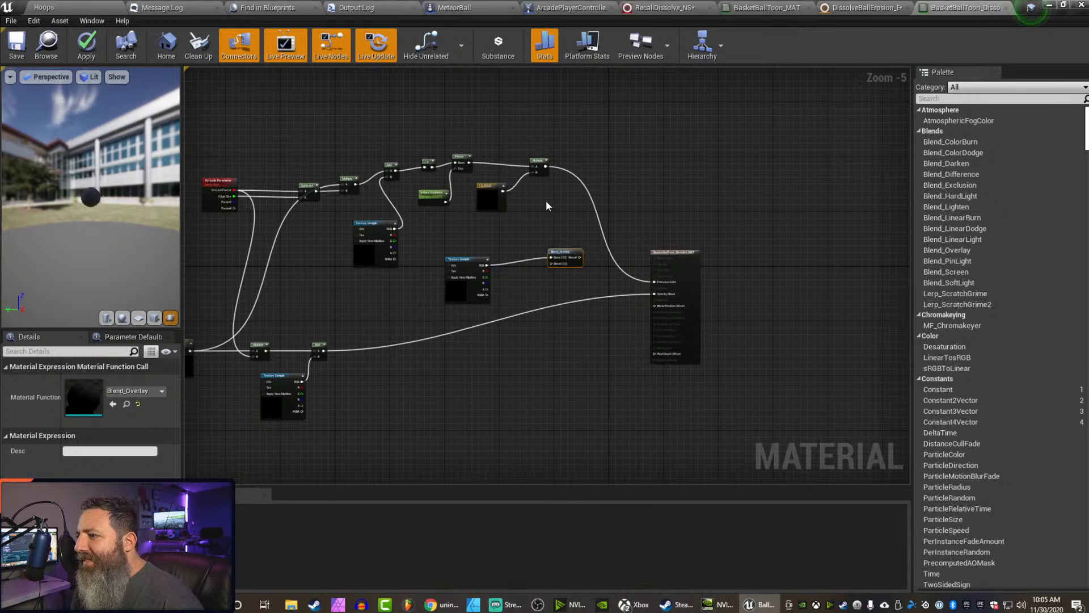
pyautogui.moveTo(547, 191); pyautogui.dragTo(654, 282)
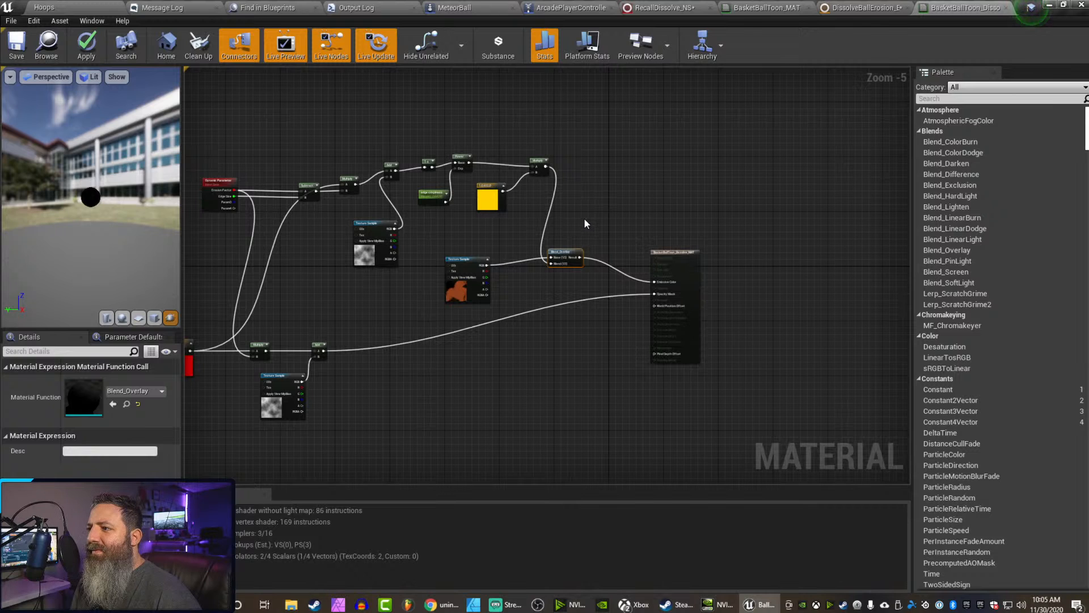
pyautogui.moveTo(567, 255); pyautogui.dragTo(581, 259)
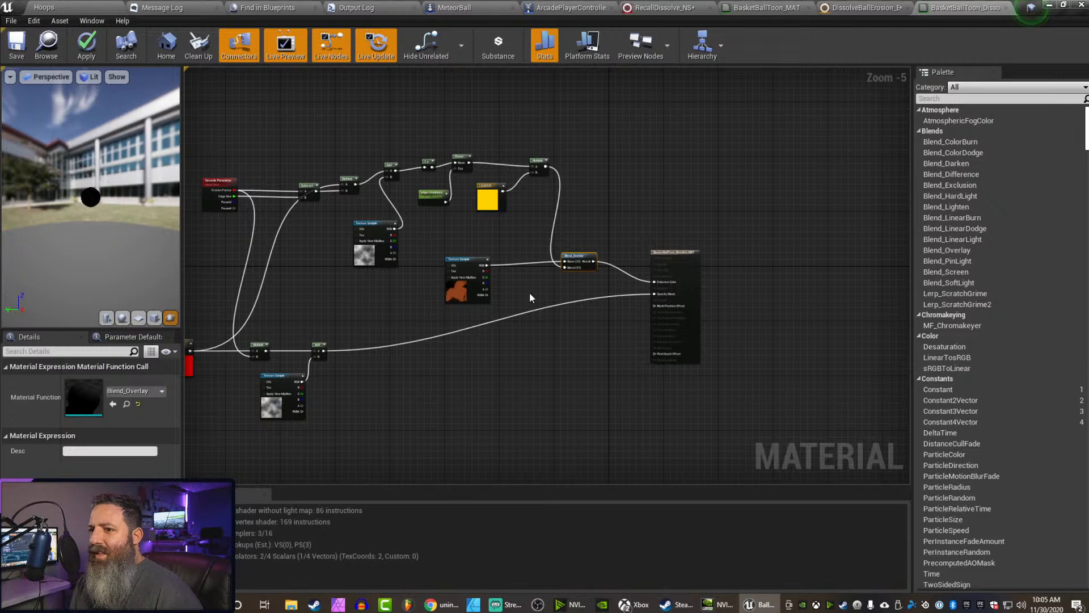
# Swap the Blend_Overlay inputs so the edge-color Multiply feeds Base and the basketball Texture Sample feeds Blend, checking the preview sphere
pyautogui.scroll(5, 97, 178)
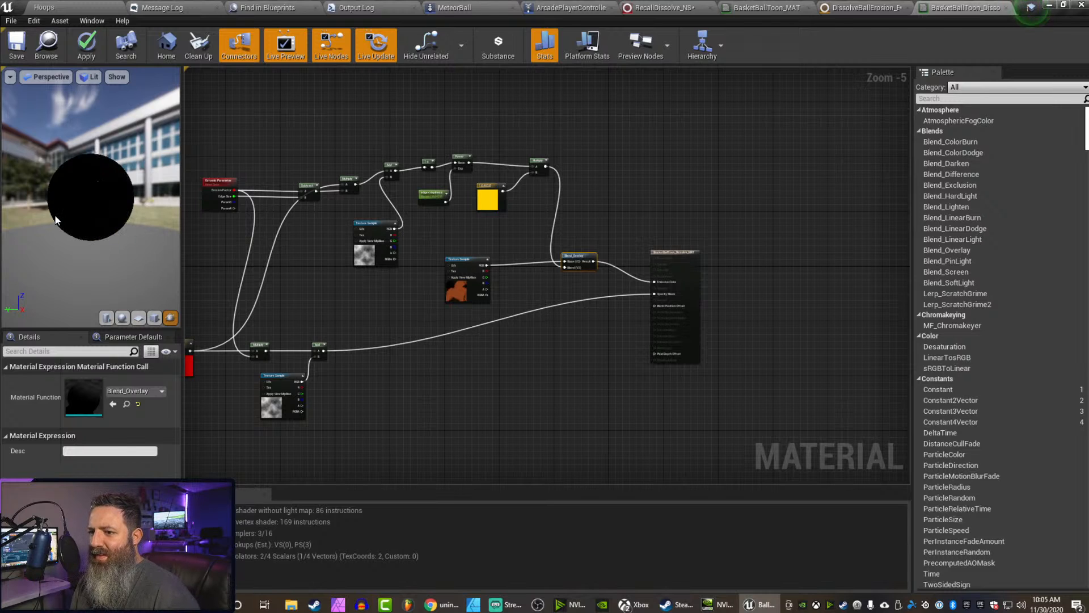
pyautogui.moveTo(91, 187); pyautogui.dragTo(164, 213)
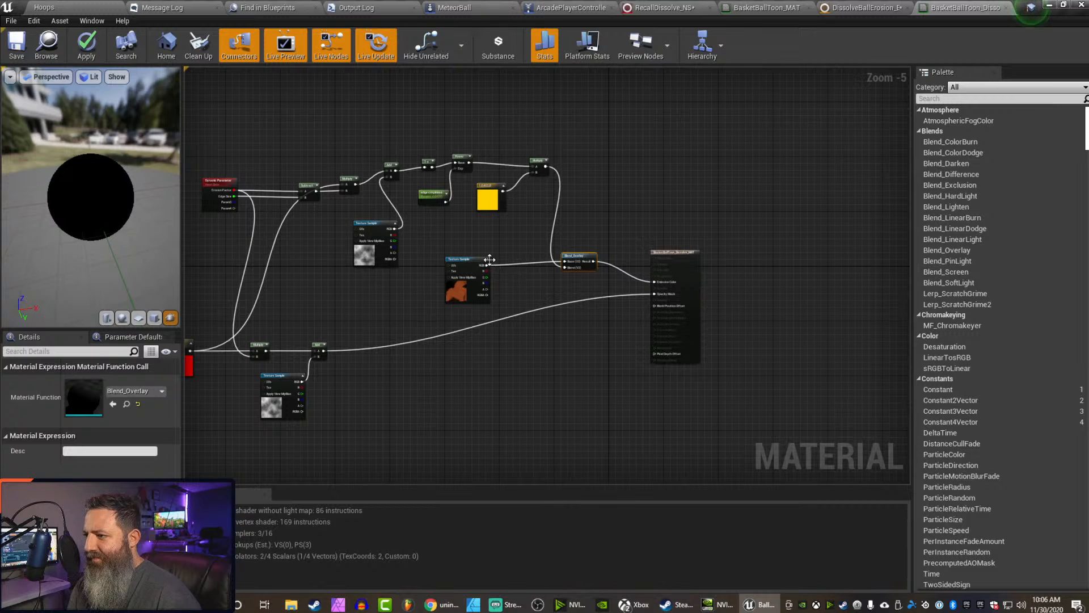
pyautogui.moveTo(487, 264); pyautogui.dragTo(565, 261)
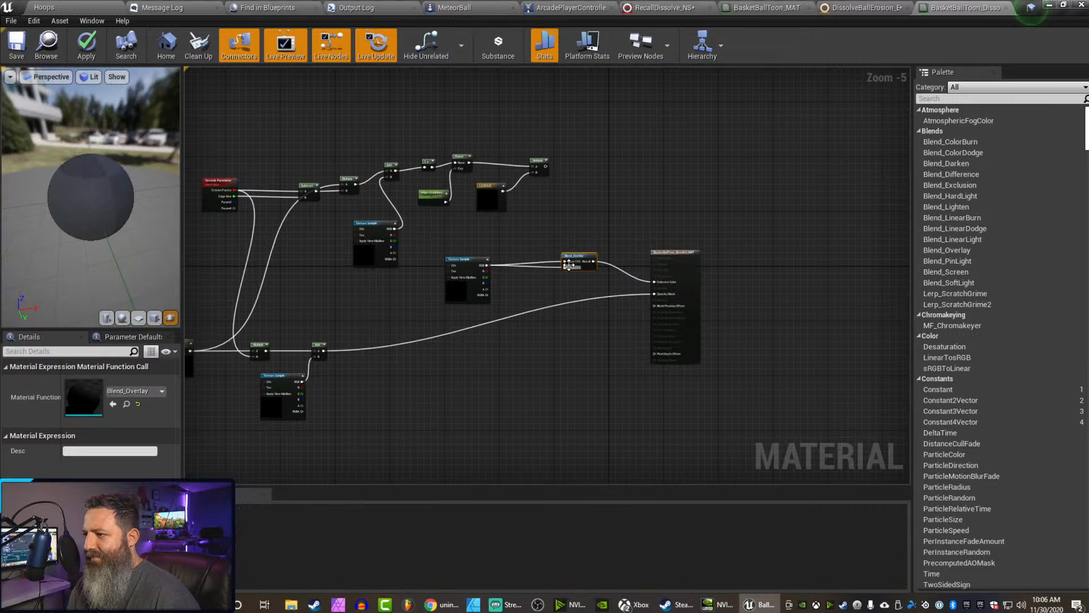
pyautogui.moveTo(547, 169); pyautogui.dragTo(566, 261)
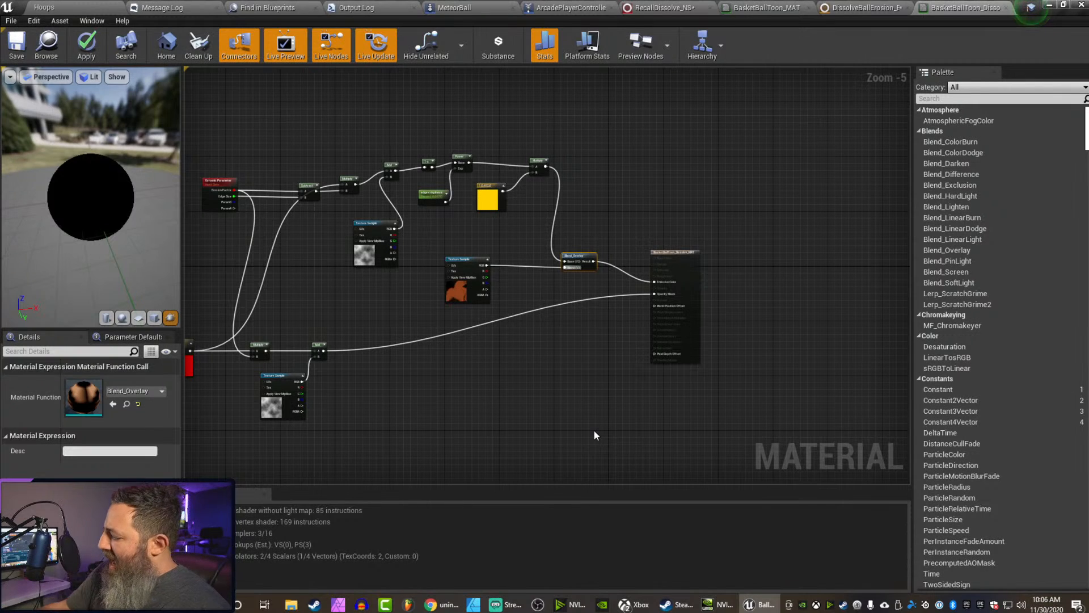
pyautogui.moveTo(50, 218); pyautogui.dragTo(102, 255)
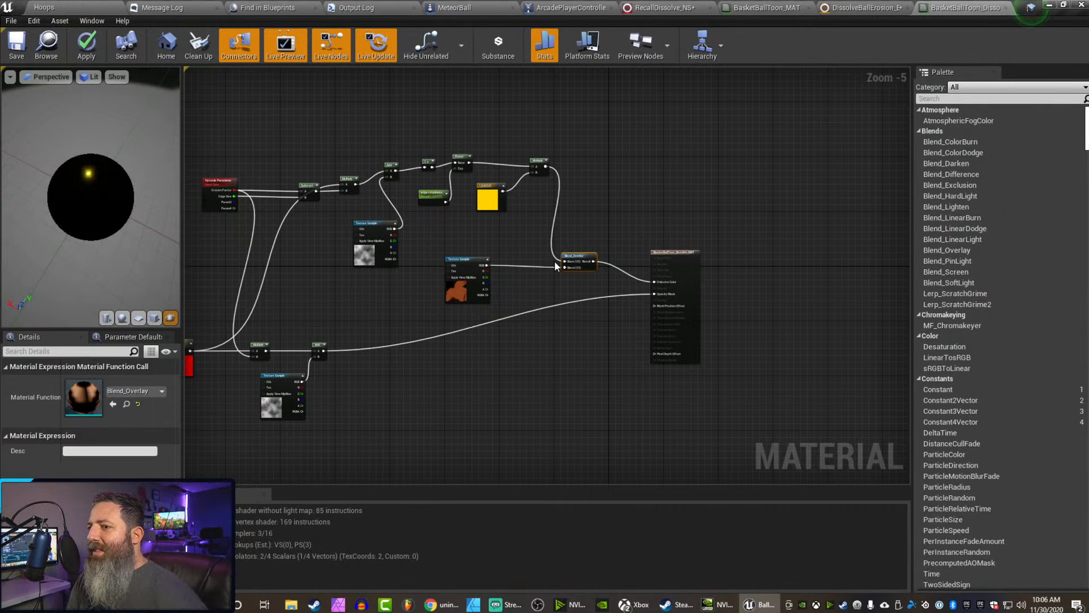
pyautogui.moveTo(555, 263); pyautogui.dragTo(565, 261)
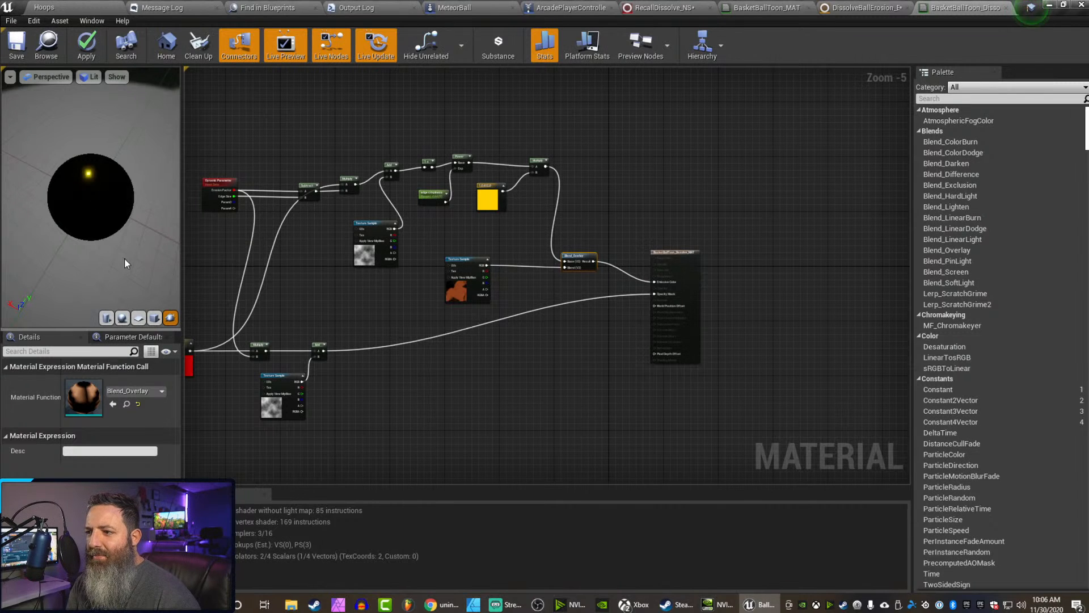
# Change the blend node's material function to Blend_Difference and apply the dissolve material
pyautogui.moveTo(363, 380); pyautogui.dragTo(378, 379, button='right')
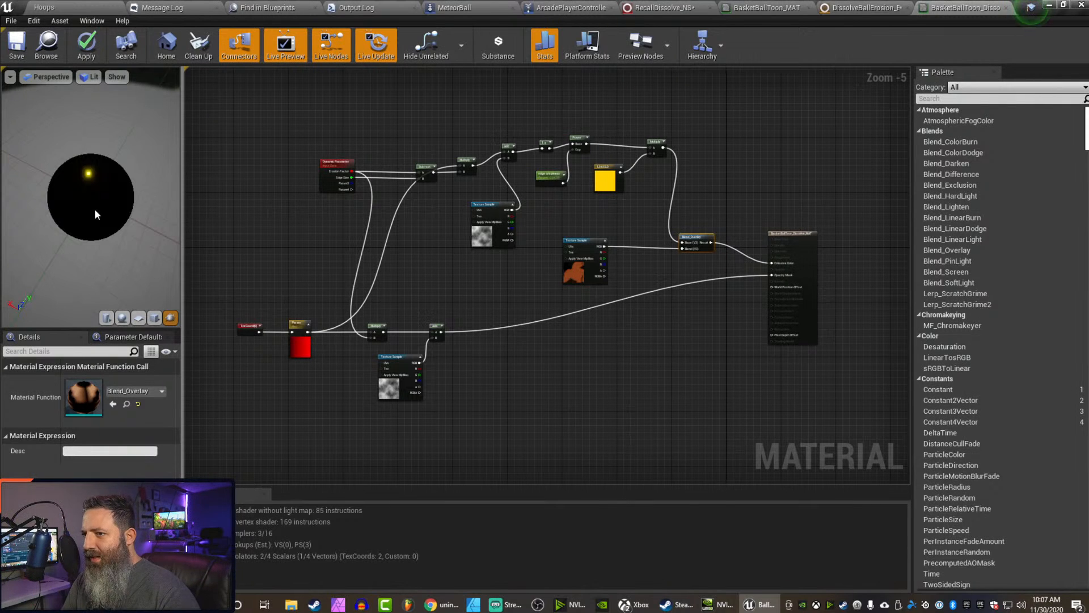
pyautogui.click(130, 391)
pyautogui.scroll(4, 212, 295)
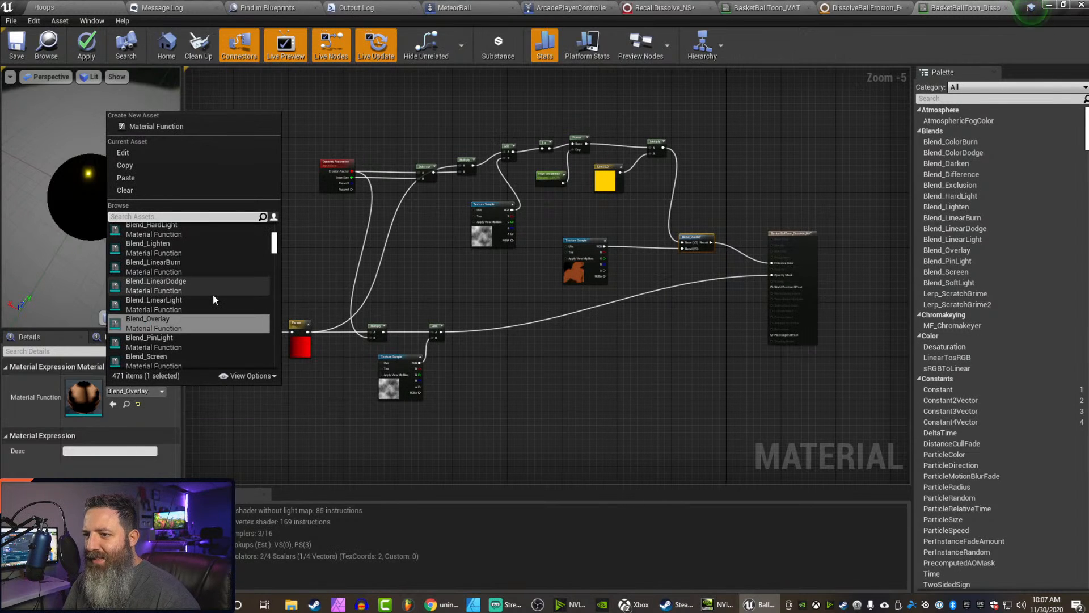
pyautogui.scroll(3, 213, 294)
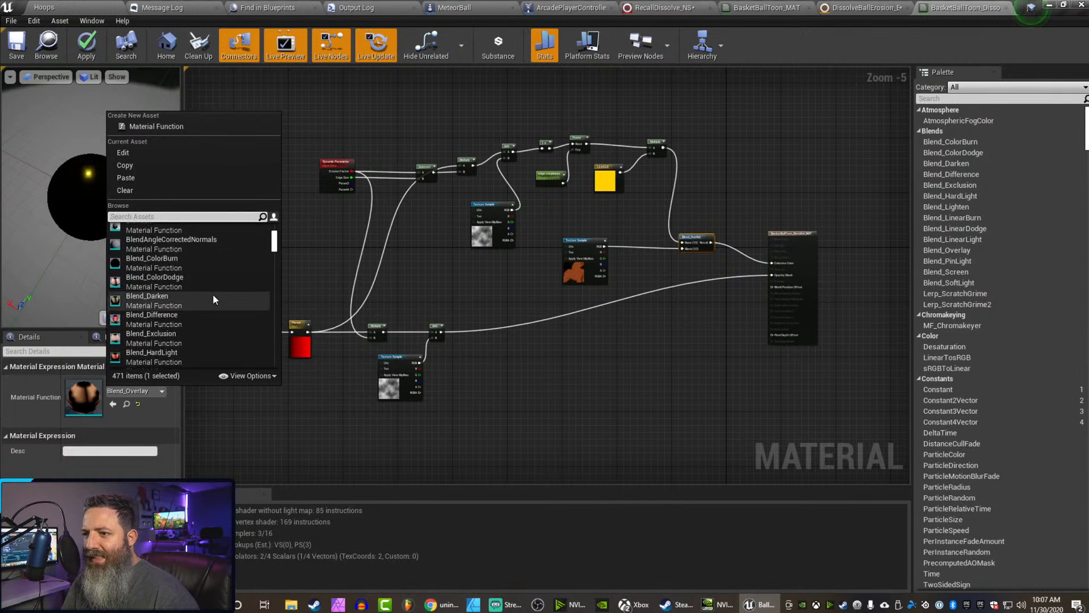
pyautogui.scroll(-1, 213, 295)
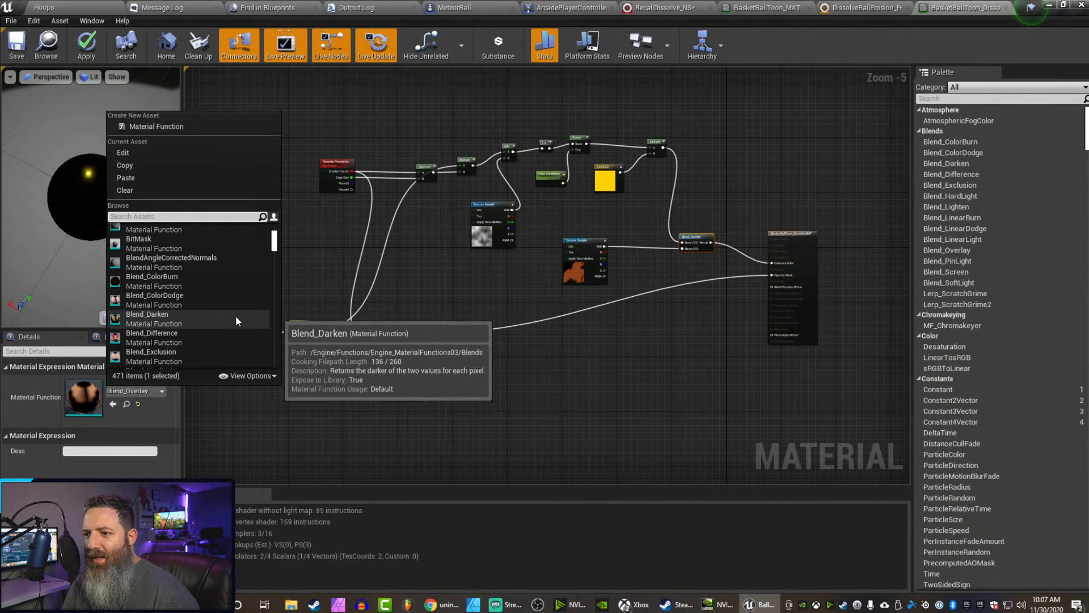
pyautogui.click(213, 336)
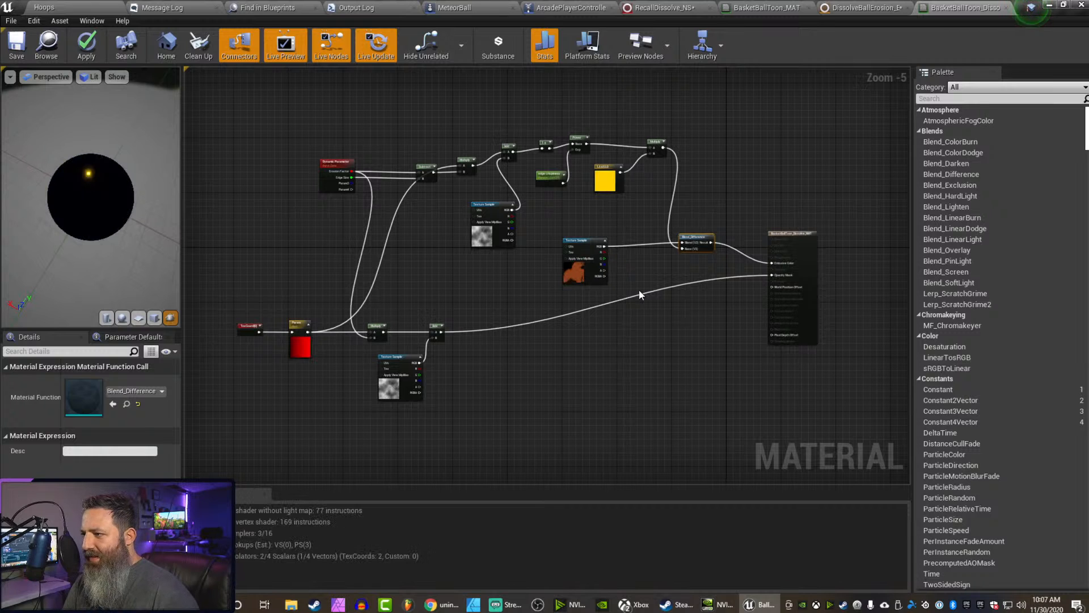
pyautogui.scroll(3, 674, 266)
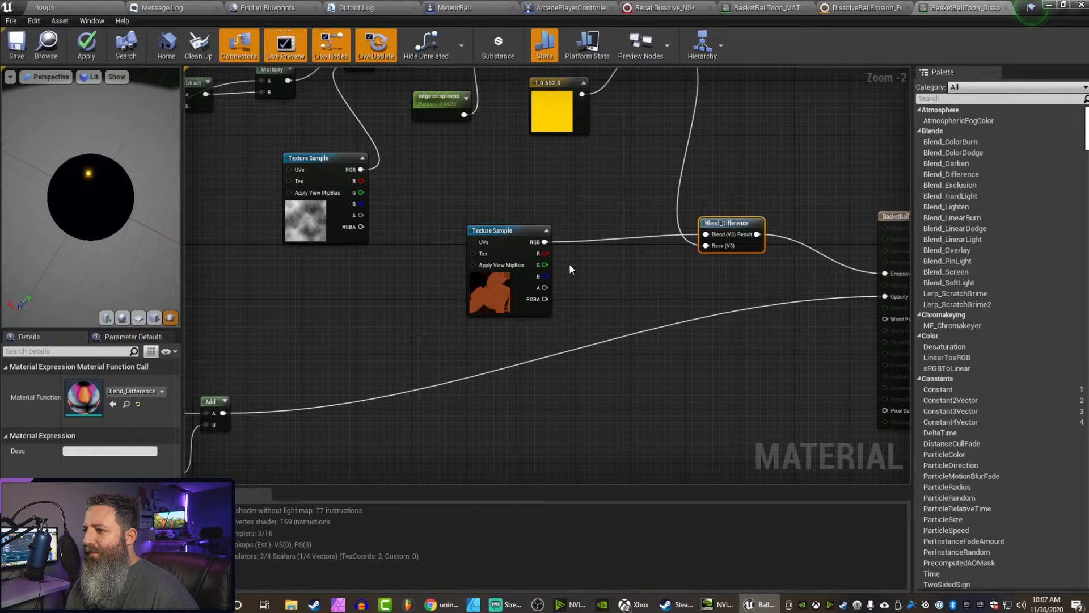
pyautogui.moveTo(575, 269); pyautogui.dragTo(474, 234, button='right')
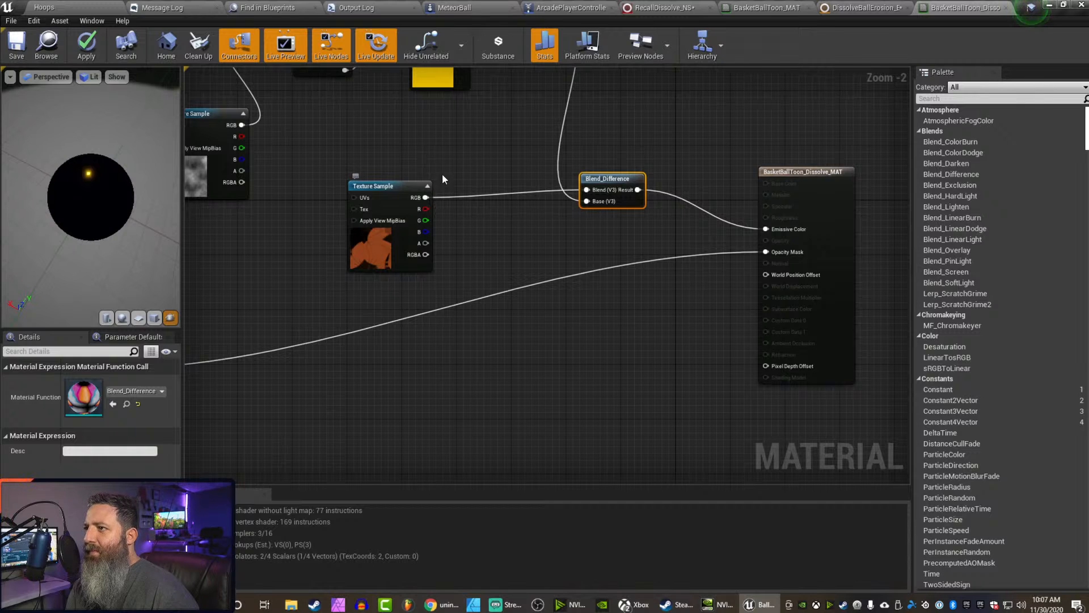
pyautogui.click(86, 46)
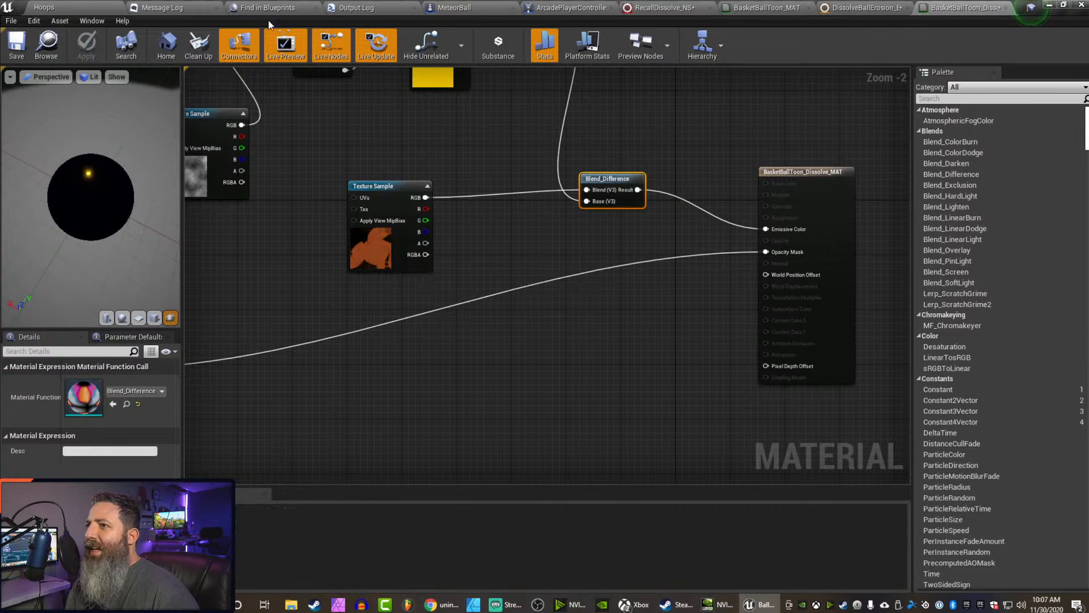
# Return to the Hoops level and open the BasketBallToon_MAT_Inst material instance to examine its parent and preview
pyautogui.click(250, 12)
pyautogui.click(356, 13)
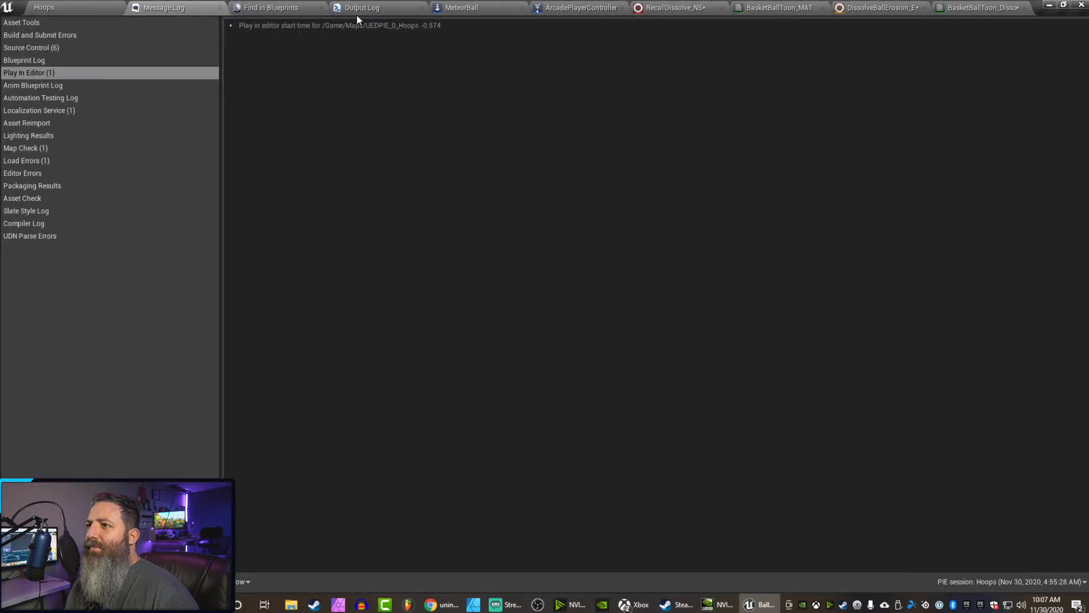
pyautogui.click(357, 10)
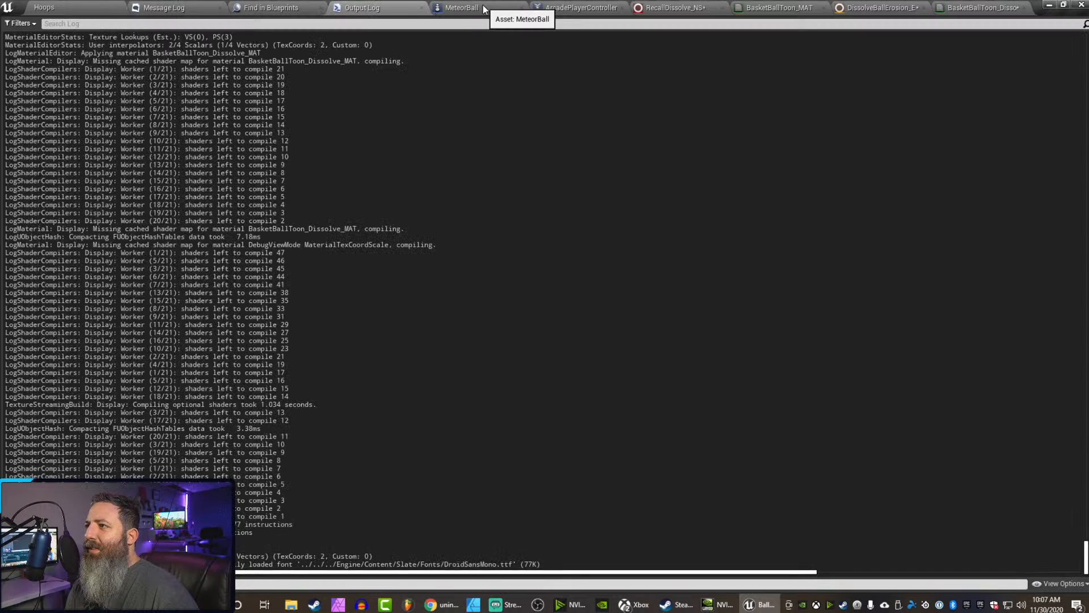
pyautogui.click(80, 11)
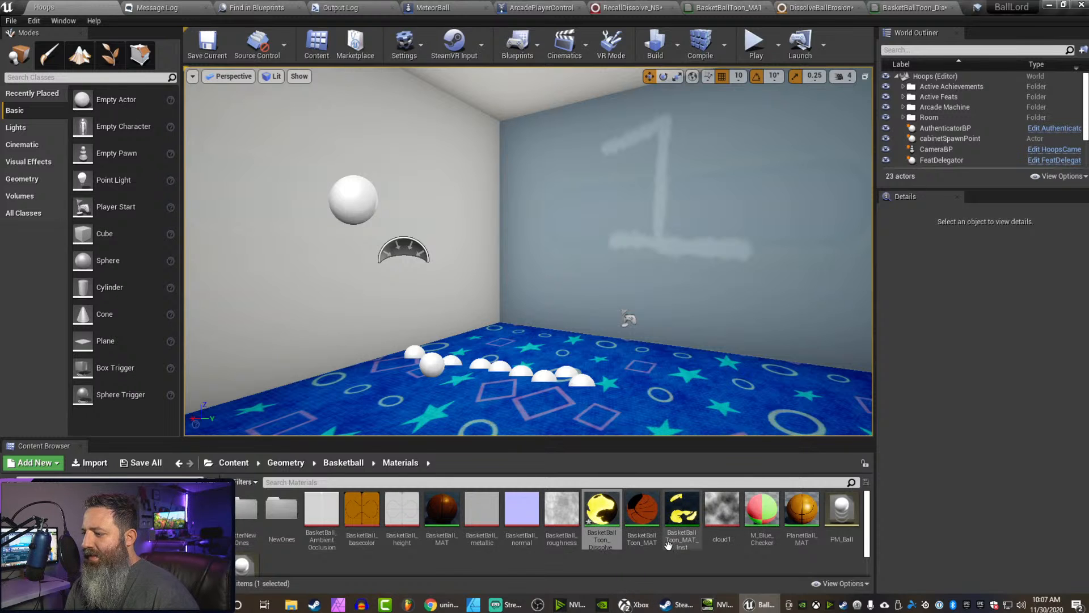
pyautogui.click(676, 525)
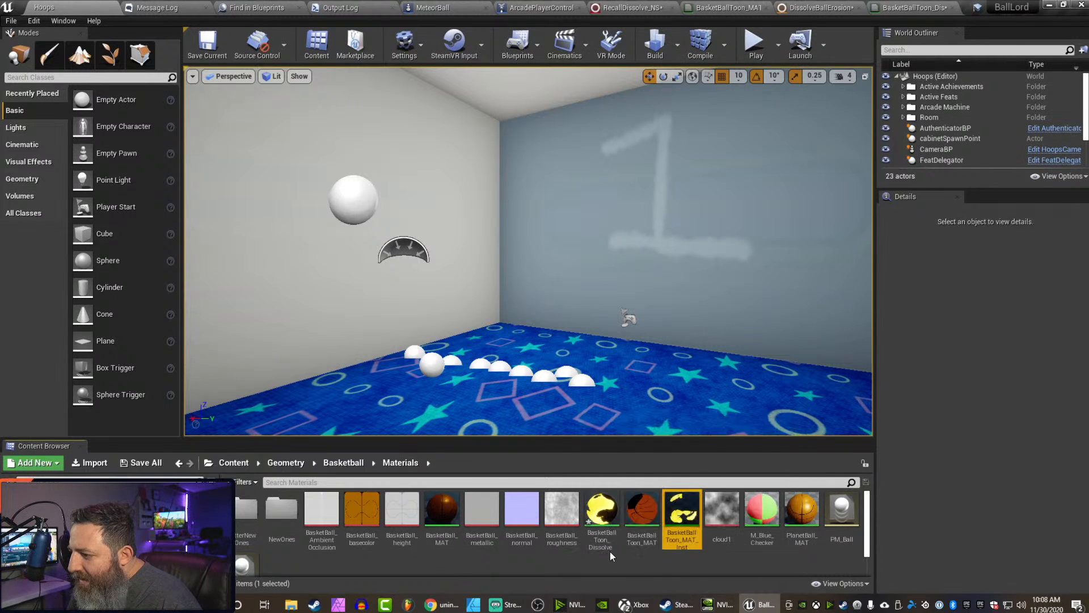
pyautogui.doubleClick(680, 515)
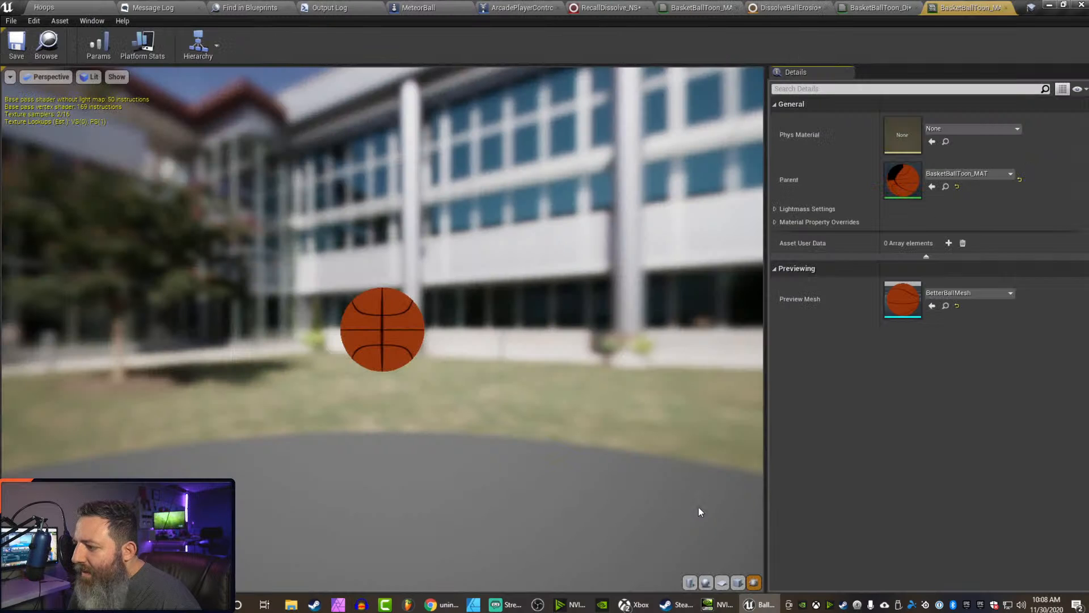
pyautogui.moveTo(348, 322); pyautogui.dragTo(432, 327)
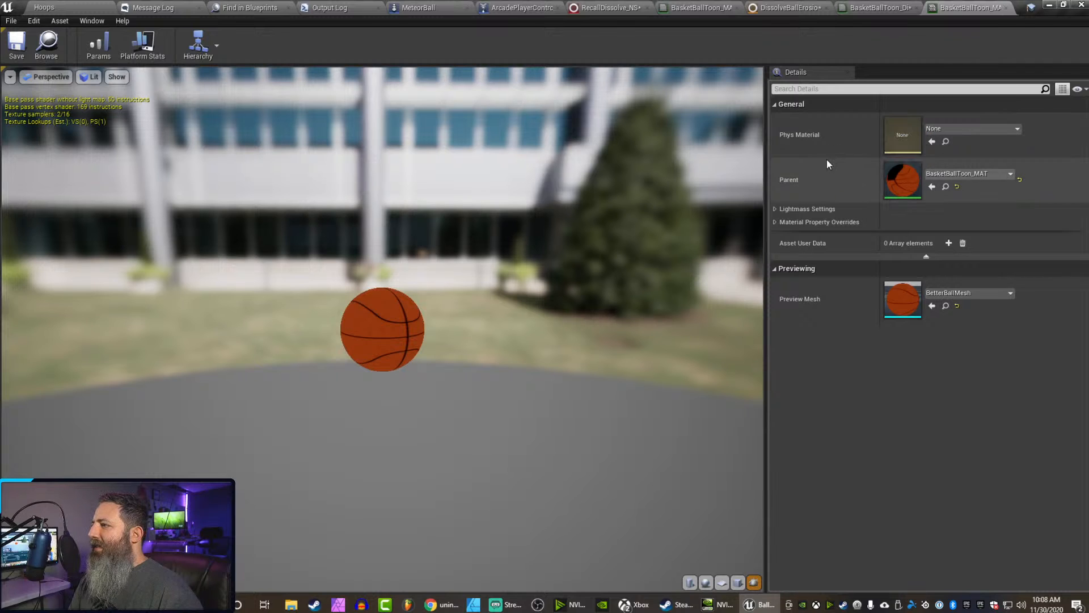
# Try the Opacity Mask Clip Value override in the instance's Material Property Overrides, then close the instance and return to the level
pyautogui.click(775, 223)
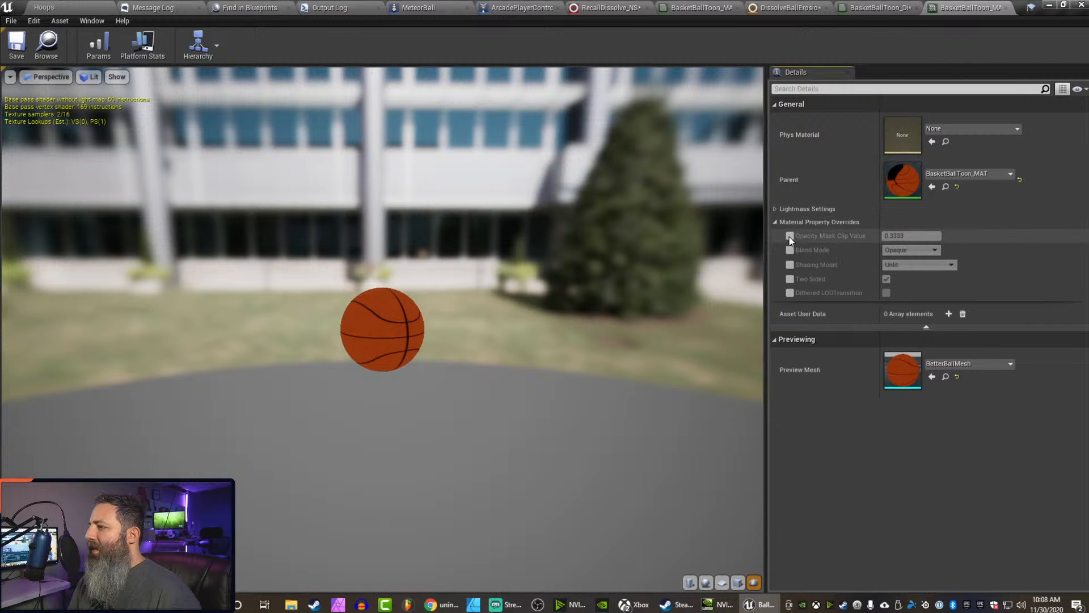
pyautogui.click(790, 237)
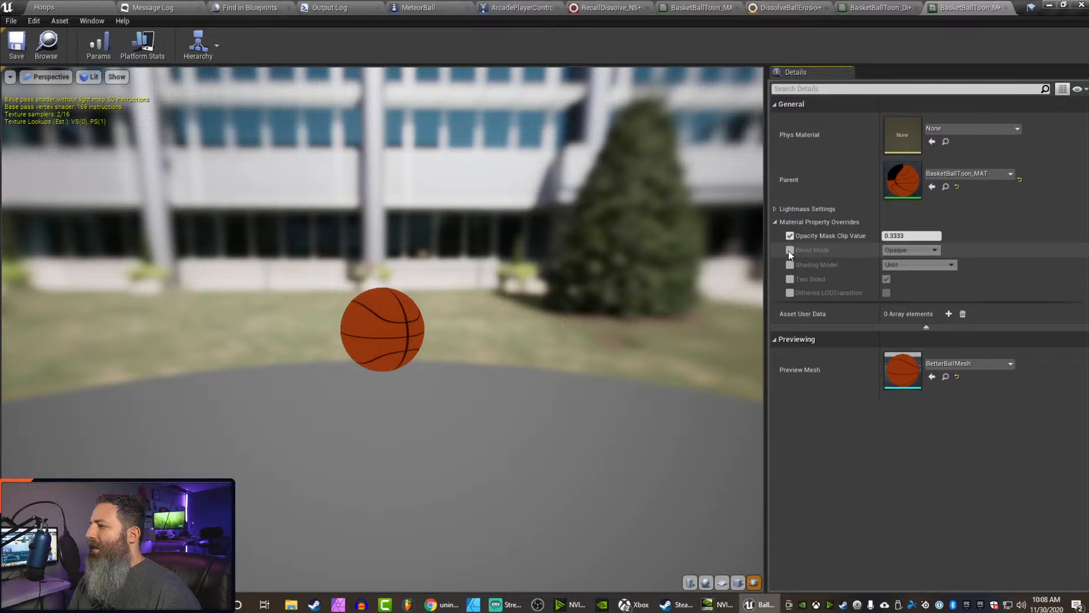
pyautogui.click(789, 236)
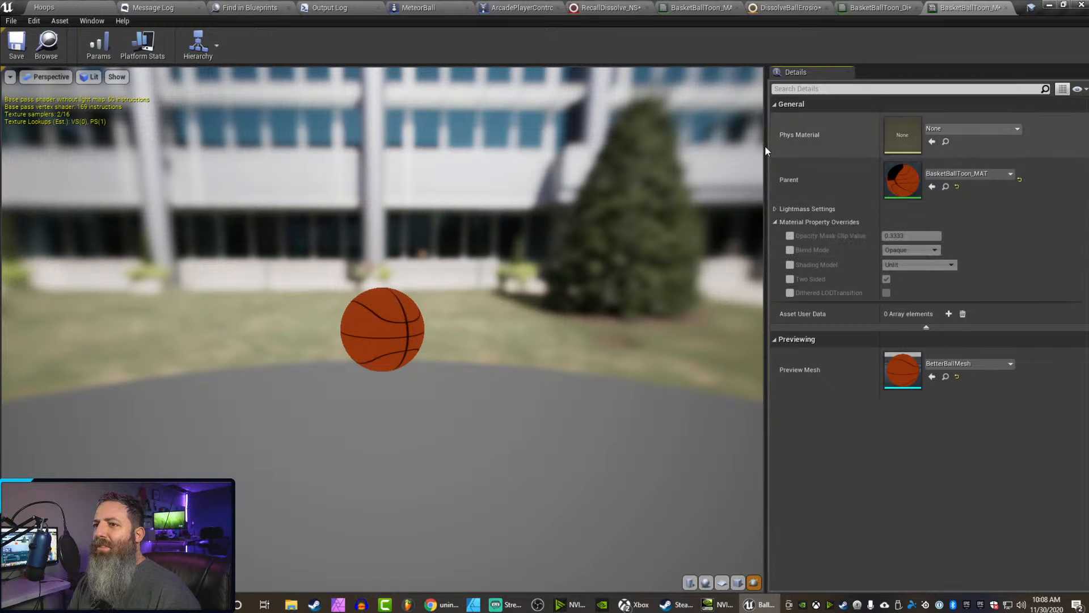
pyautogui.click(1006, 10)
pyautogui.click(85, 7)
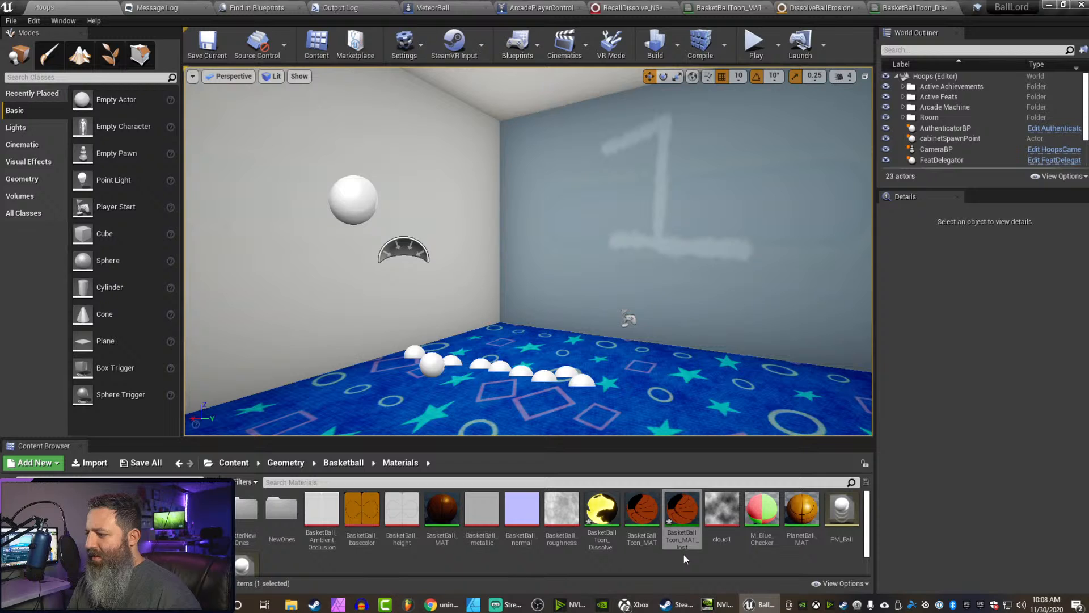
# Delete the BasketBallToon_MAT_Inst material instance from the basketball Materials folder
pyautogui.click(682, 539)
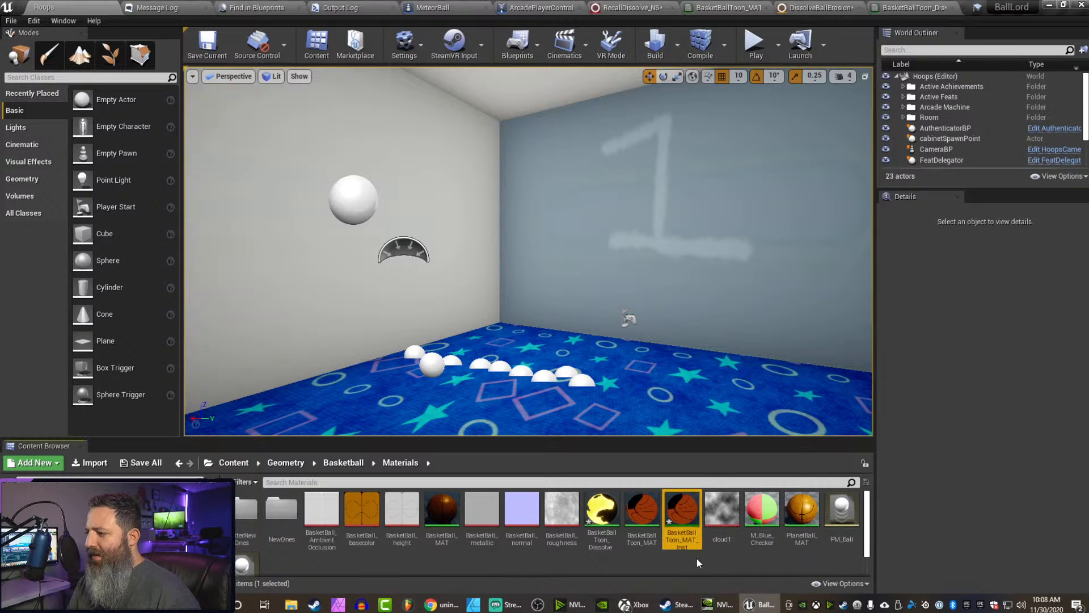
pyautogui.press('Delete')
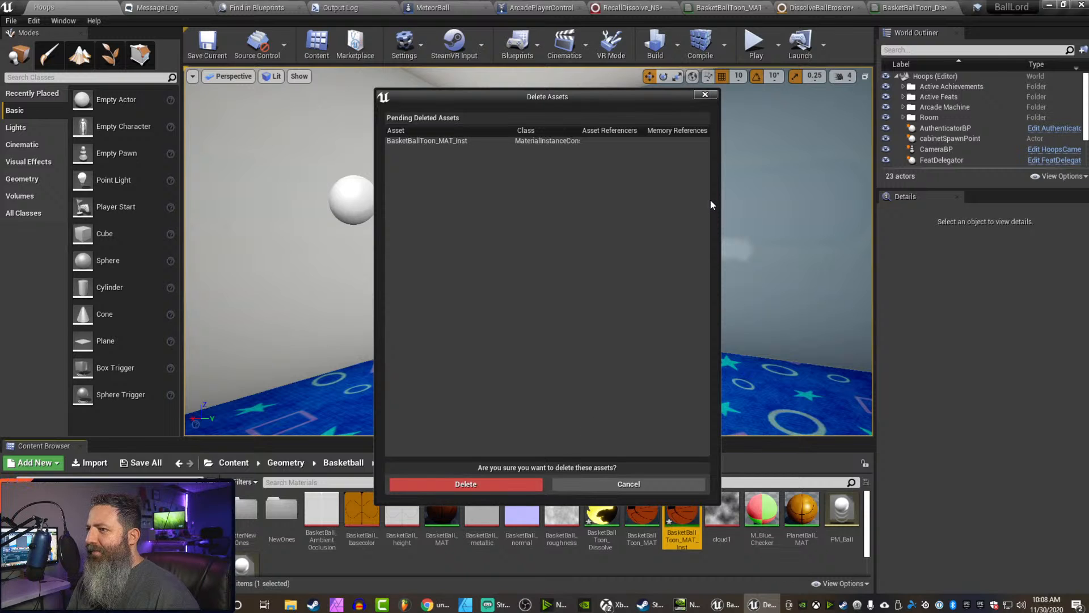
pyautogui.click(464, 482)
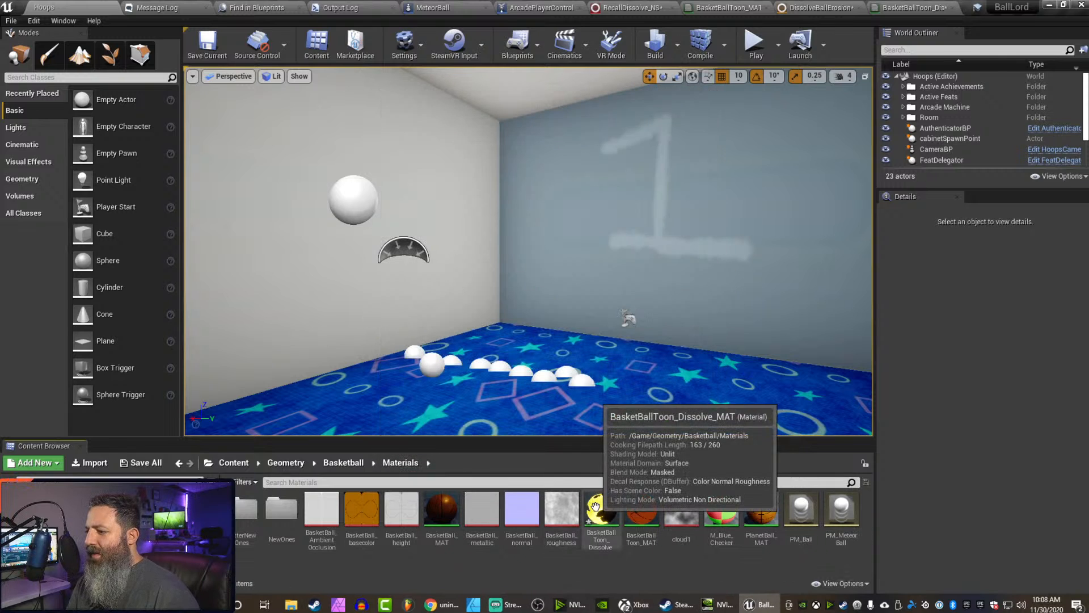
# Create a material instance from BasketBallToon_Dissolve_MAT, keep its default name and open it for editing
pyautogui.rightClick(596, 506)
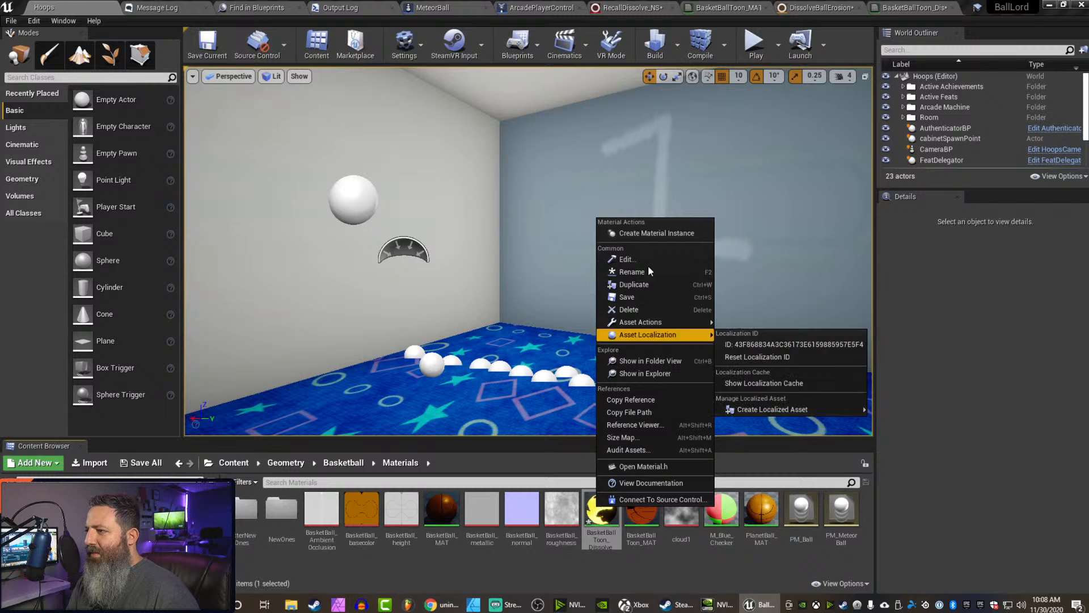
pyautogui.click(652, 230)
pyautogui.press('Return')
pyautogui.doubleClick(640, 505)
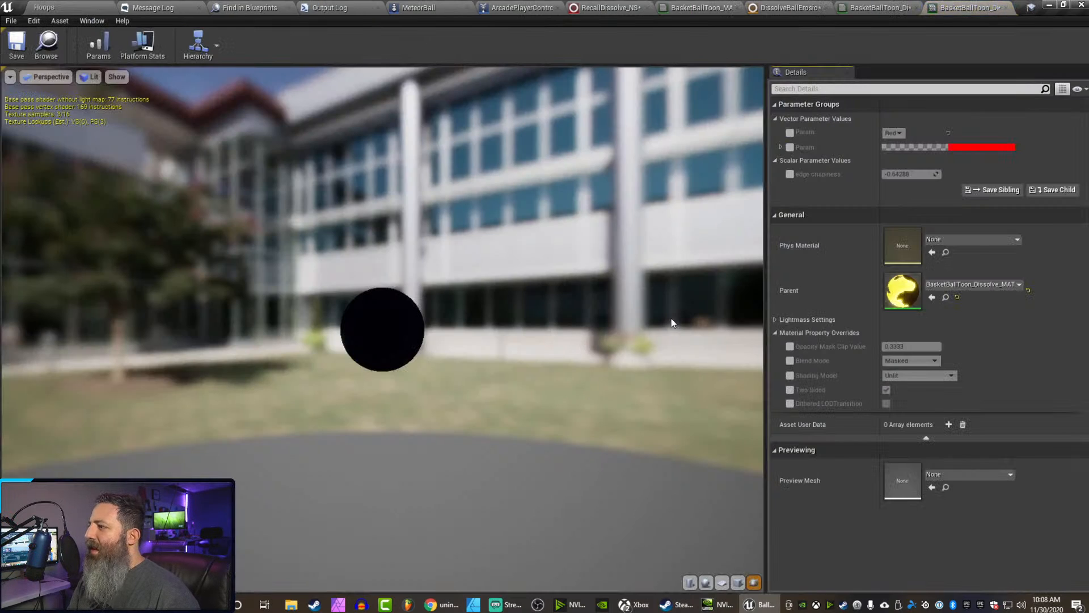
# Override the instance's edge crispiness parameter, try 0.08288, inspect the preview ball up close, and set it to about -0.618
pyautogui.click(789, 174)
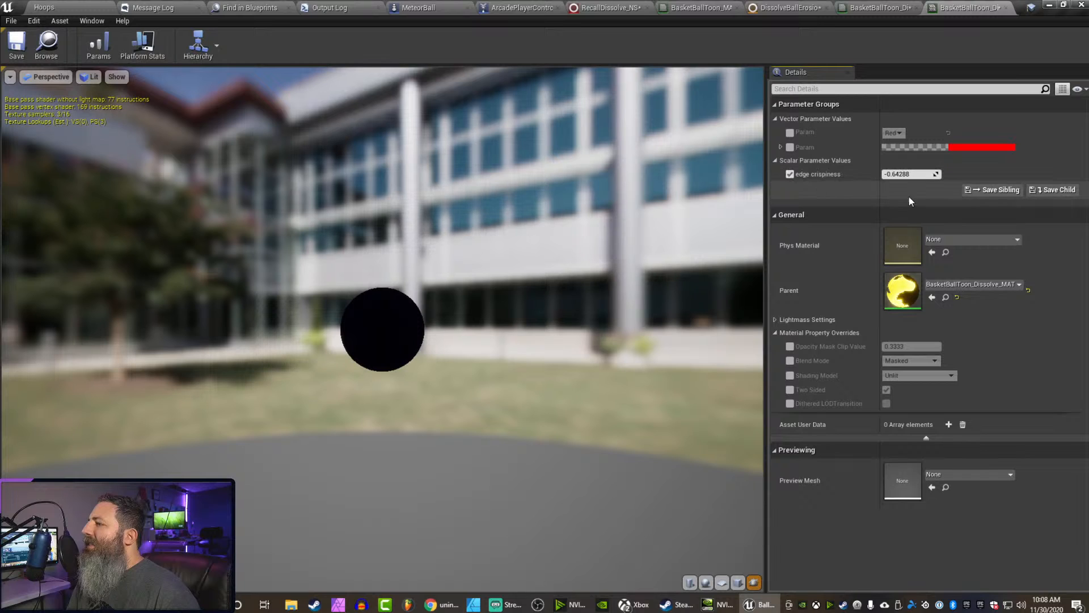
pyautogui.moveTo(935, 174); pyautogui.dragTo(902, 175)
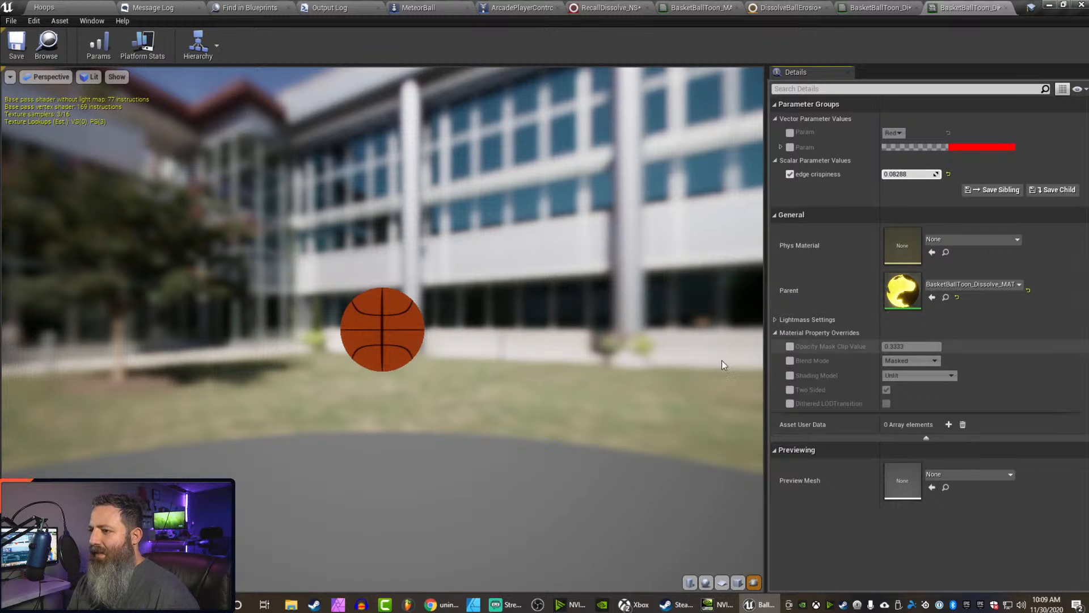
pyautogui.scroll(5, 427, 349)
pyautogui.scroll(-6, 428, 346)
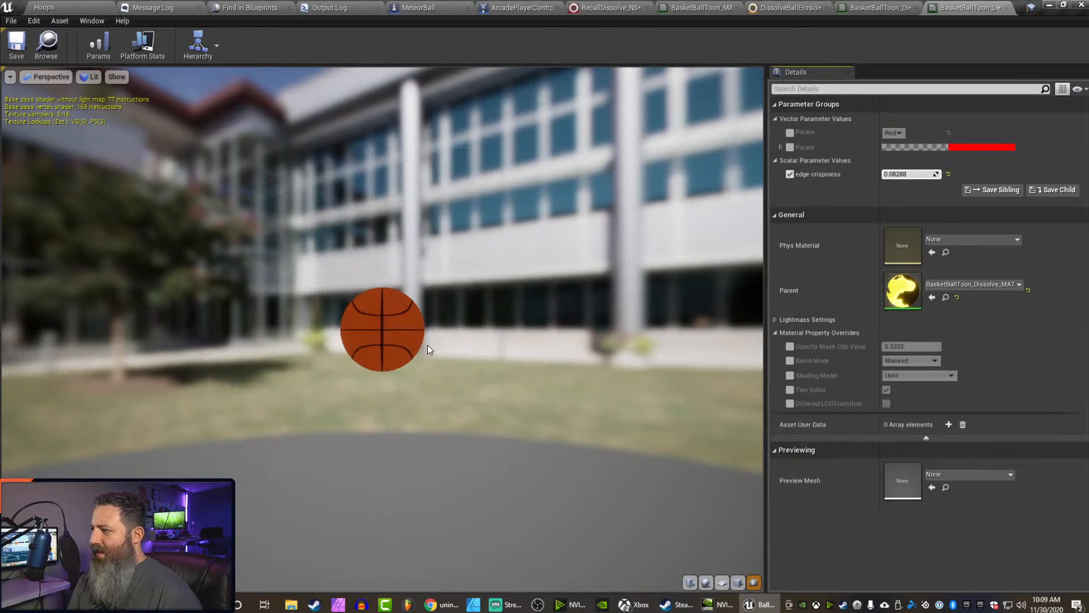
pyautogui.scroll(6, 427, 344)
pyautogui.moveTo(423, 340); pyautogui.dragTo(477, 386)
pyautogui.moveTo(474, 213); pyautogui.dragTo(530, 214)
pyautogui.moveTo(903, 175)
pyautogui.mouseDown()
pyautogui.moveTo(885, 175)
pyautogui.moveTo(904, 174)
pyautogui.mouseUp()
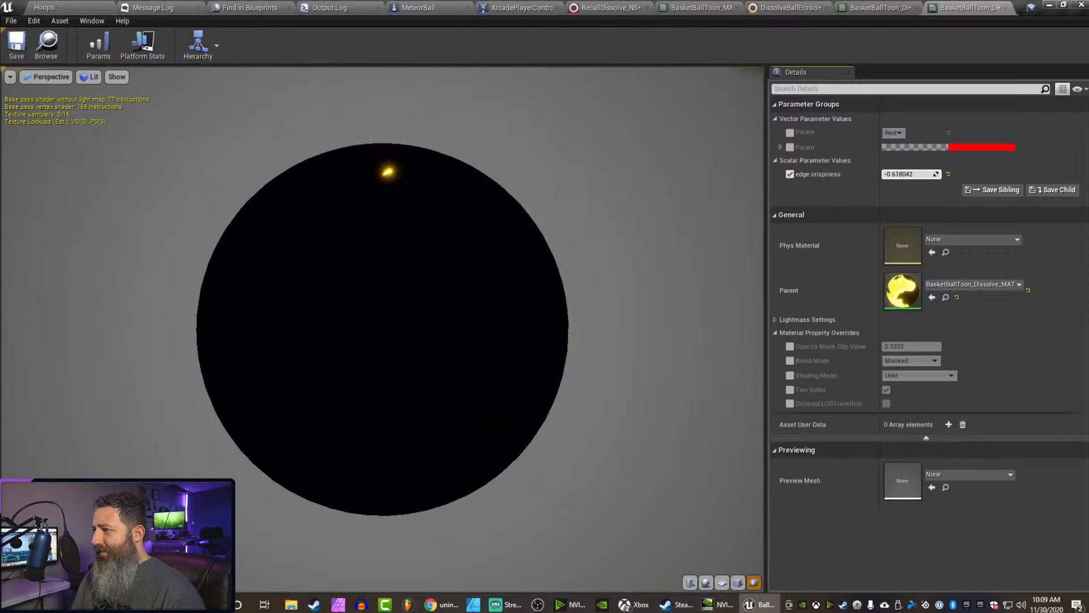
# Override the instance's vector Param and set its R channel to about 0.81
pyautogui.click(781, 148)
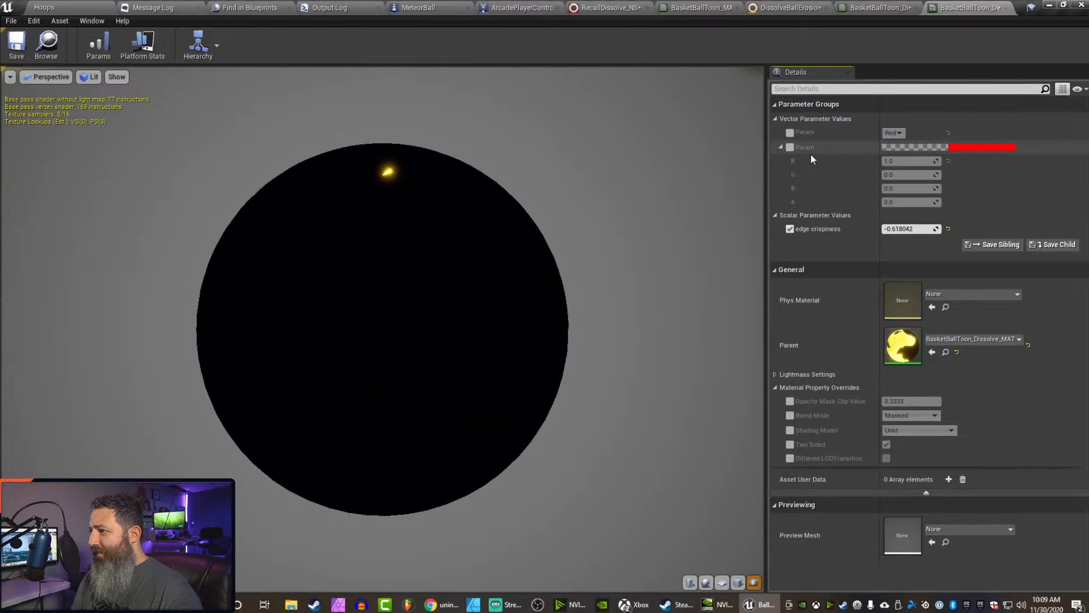
pyautogui.click(790, 147)
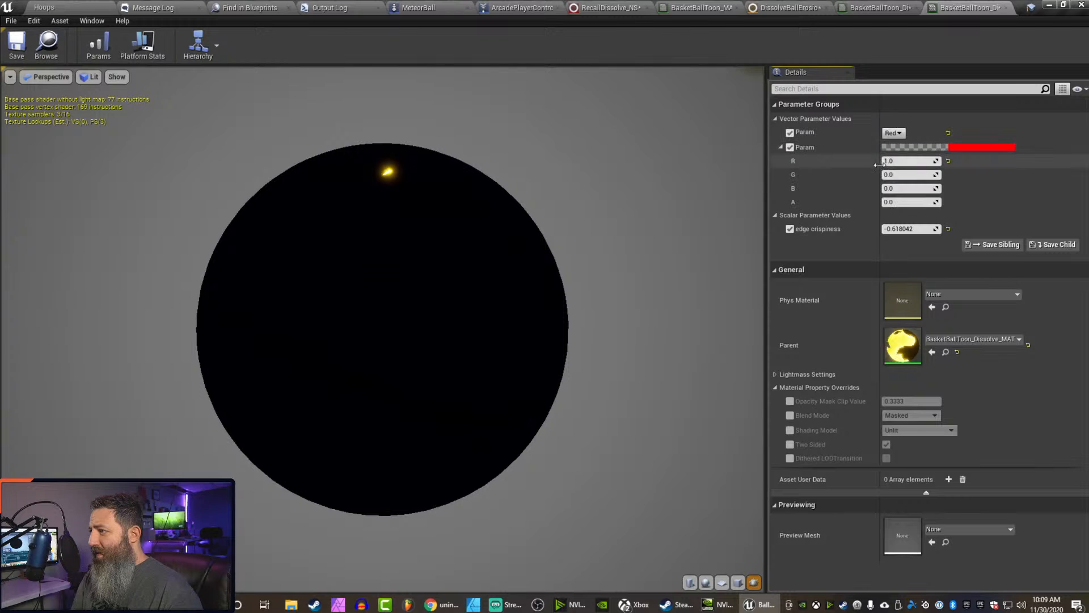
pyautogui.moveTo(911, 161); pyautogui.dragTo(907, 161)
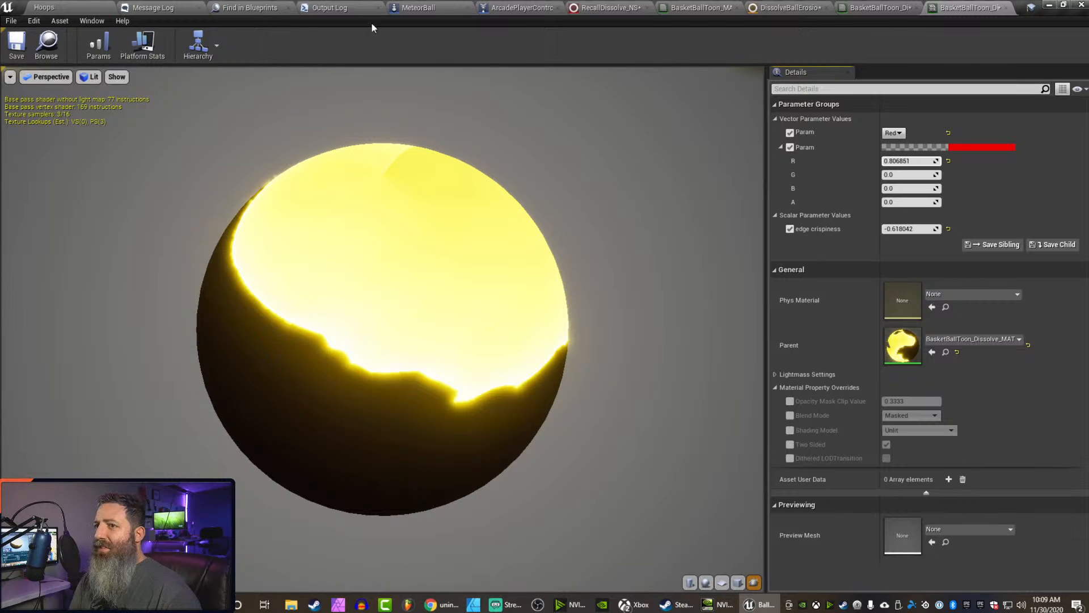
# In the dissolve material, wire the basketball Texture Sample's RGB straight to Emissive Color and apply the material
pyautogui.click(871, 7)
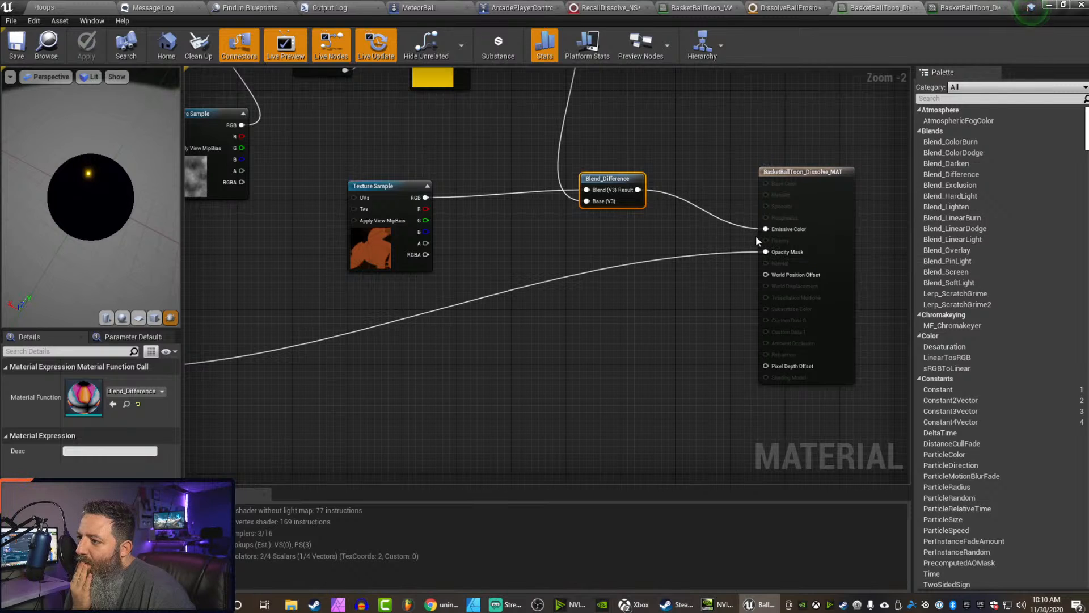
pyautogui.moveTo(429, 197); pyautogui.dragTo(767, 229)
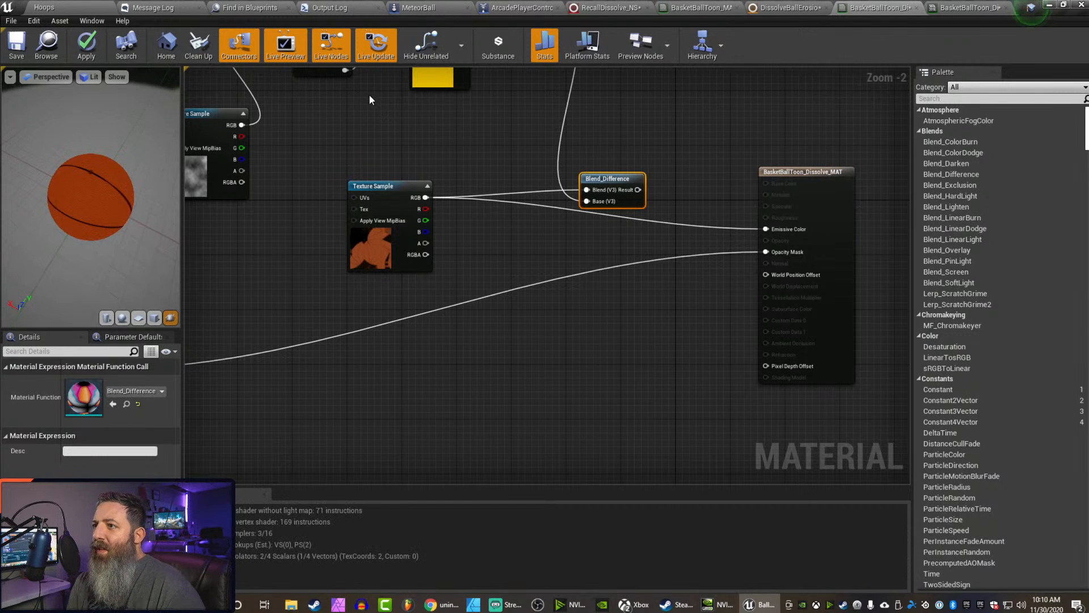
pyautogui.click(86, 44)
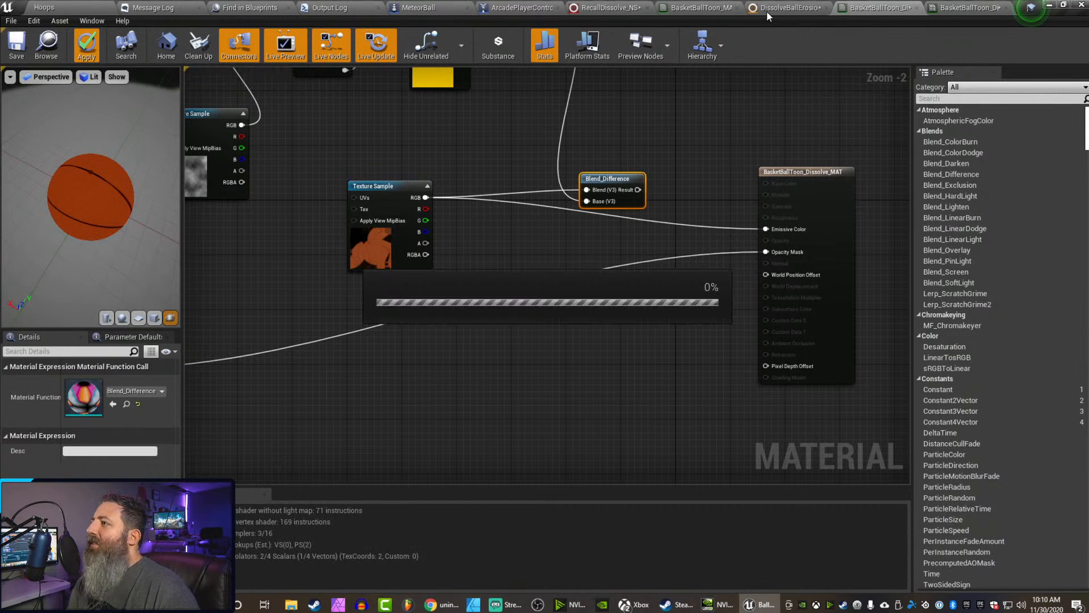
# Back in the material instance, vary Param's R channel to test the erosion, ending at about 0.121
pyautogui.click(956, 8)
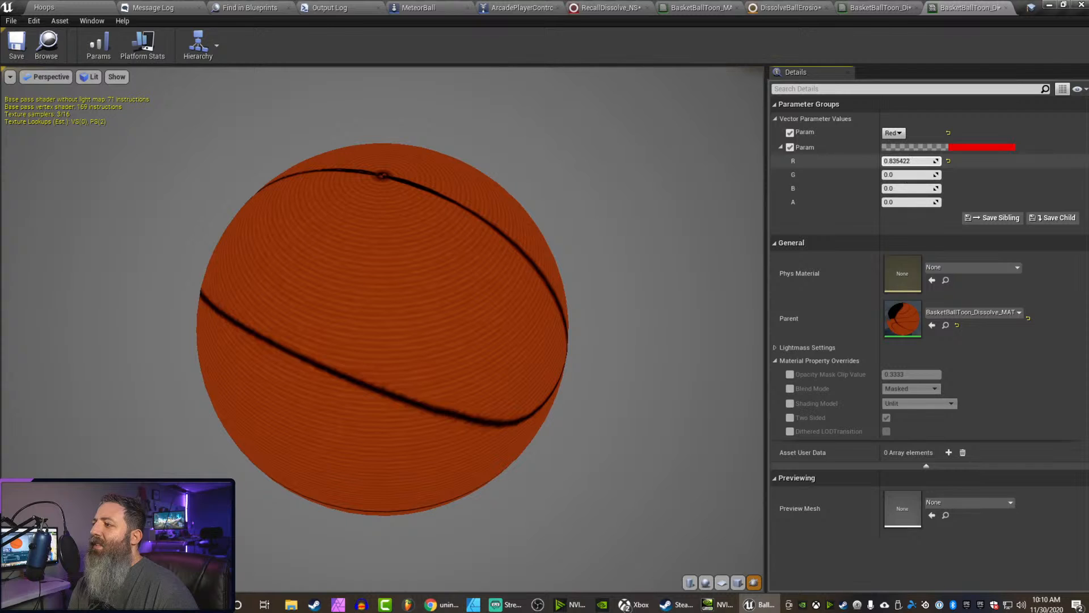
pyautogui.moveTo(911, 161)
pyautogui.mouseDown()
pyautogui.moveTo(882, 161)
pyautogui.moveTo(914, 161)
pyautogui.moveTo(896, 162)
pyautogui.mouseUp()
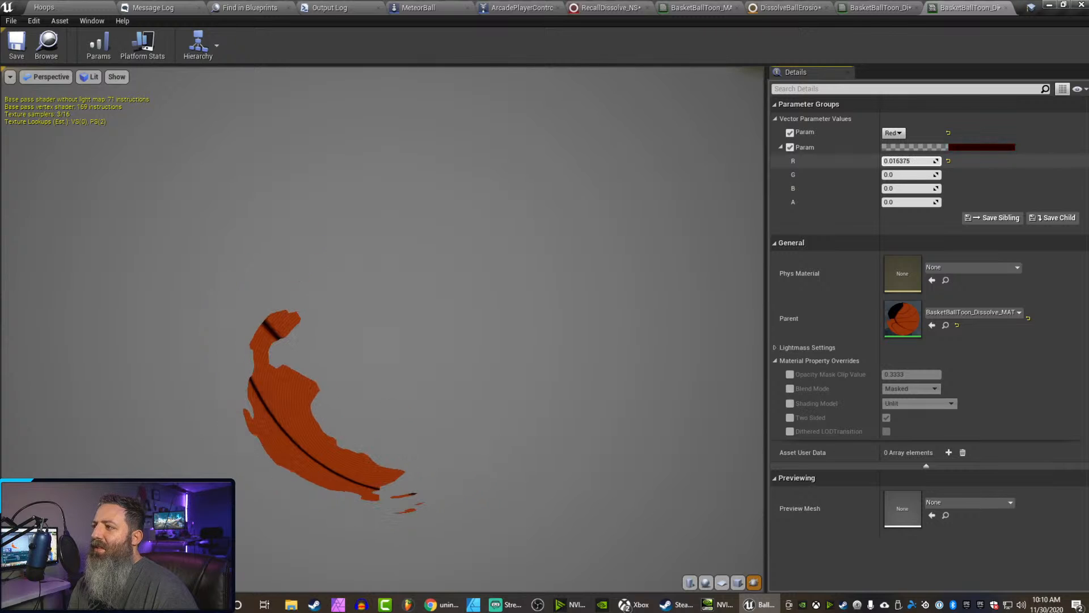
pyautogui.moveTo(895, 161); pyautogui.dragTo(897, 161)
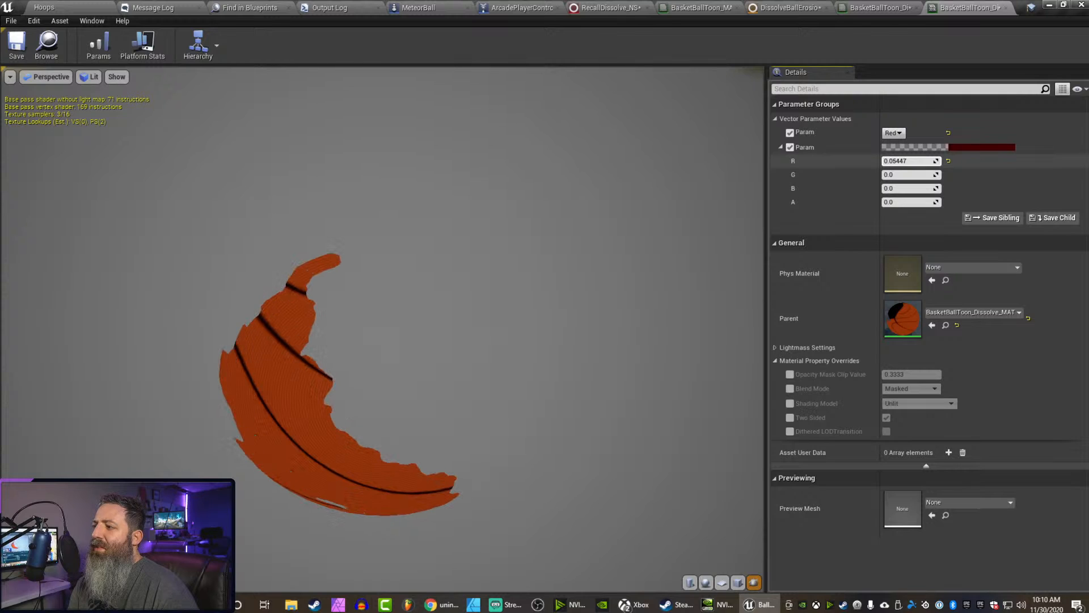
pyautogui.moveTo(897, 161); pyautogui.dragTo(903, 161)
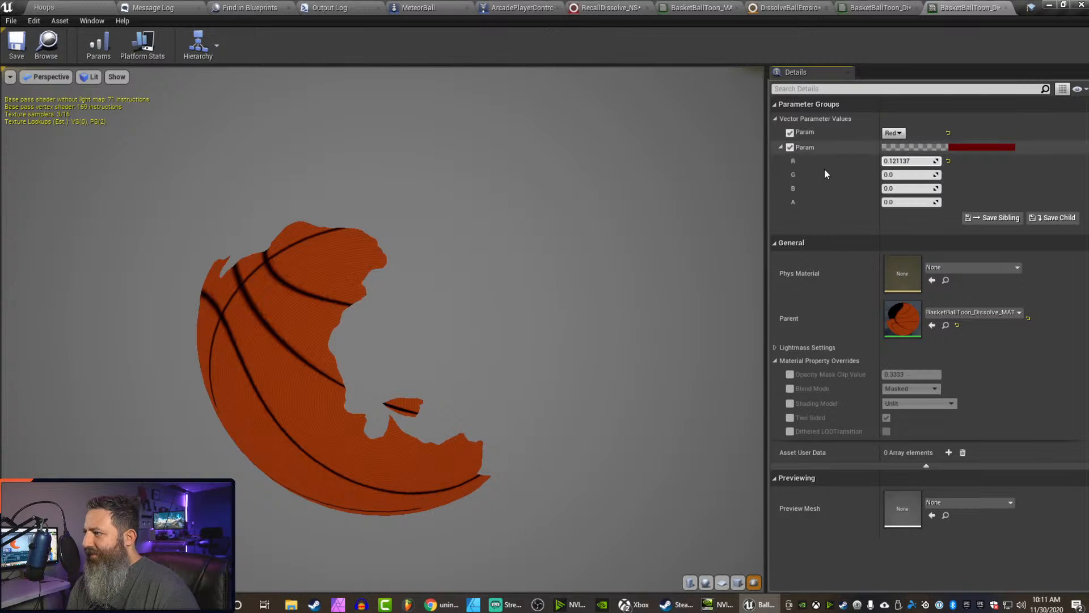
# Examine the dissolve material's erosion nodes and browse the alternative blend functions available for the Blend_Difference node
pyautogui.click(866, 8)
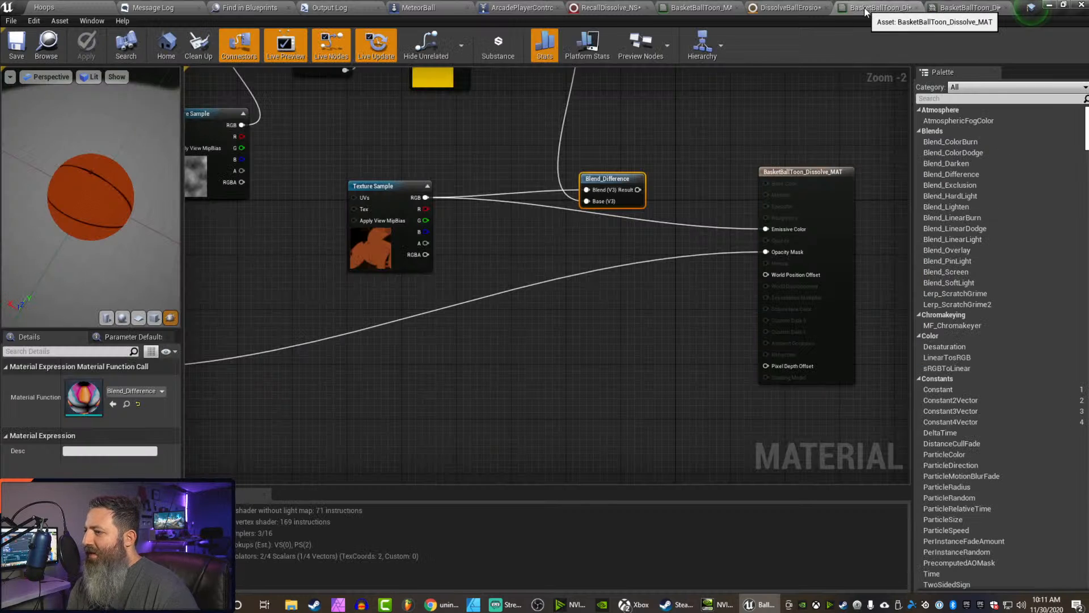
pyautogui.moveTo(487, 219); pyautogui.dragTo(646, 338, button='right')
pyautogui.moveTo(480, 239); pyautogui.dragTo(532, 253, button='right')
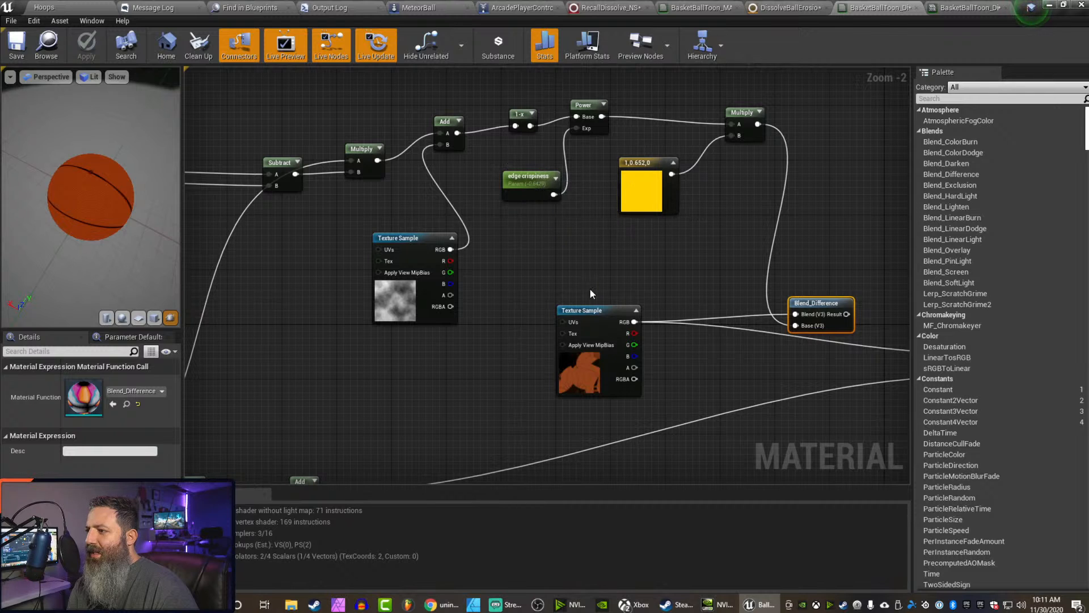
pyautogui.moveTo(686, 353); pyautogui.dragTo(516, 247, button='right')
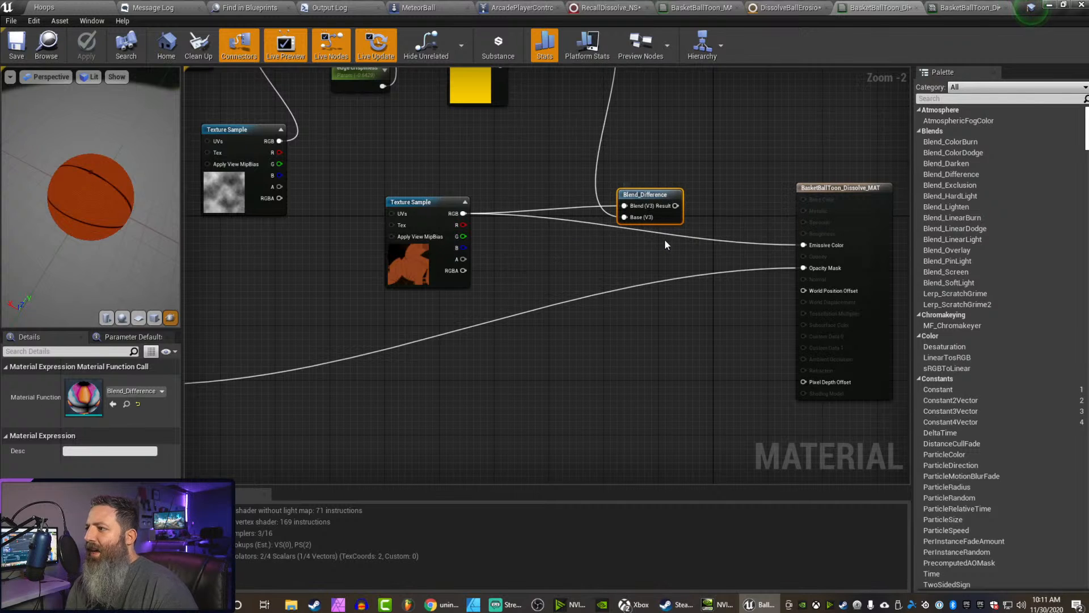
pyautogui.click(142, 390)
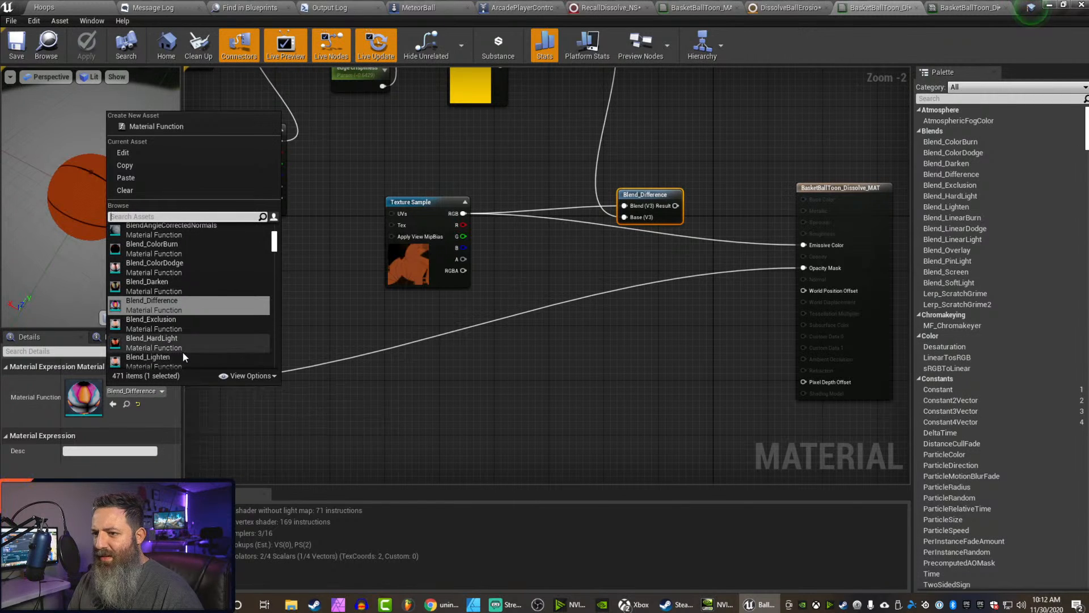
pyautogui.scroll(-2, 220, 289)
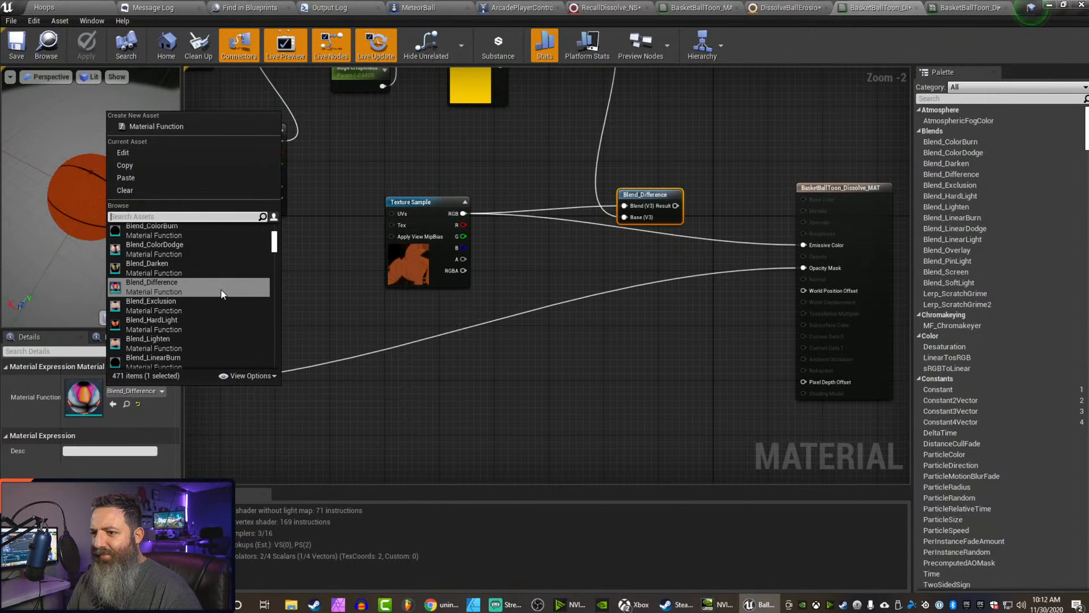
pyautogui.scroll(-1, 221, 294)
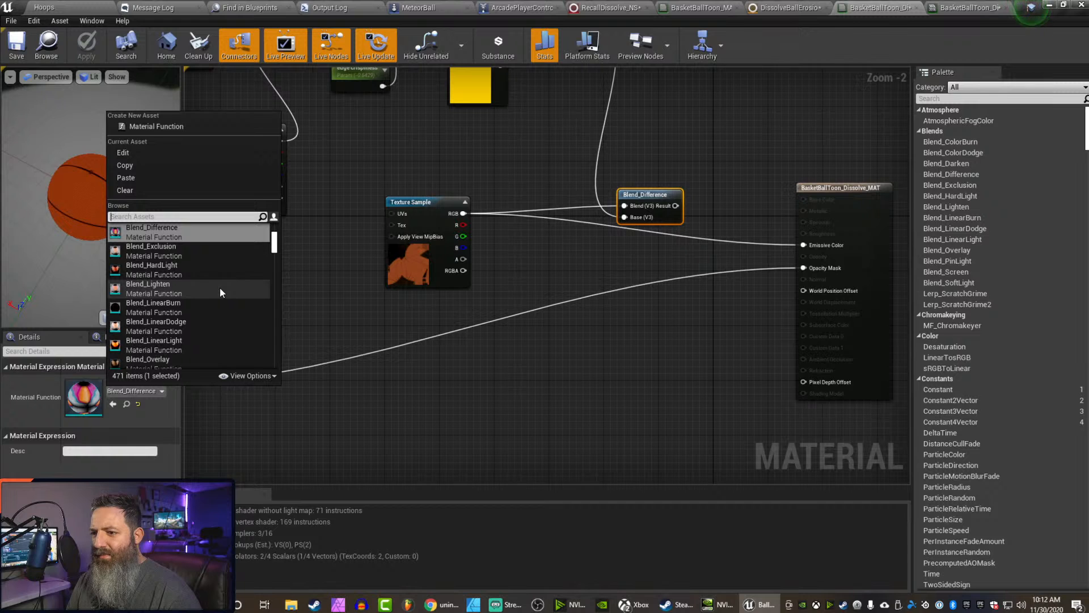
pyautogui.scroll(-2, 186, 327)
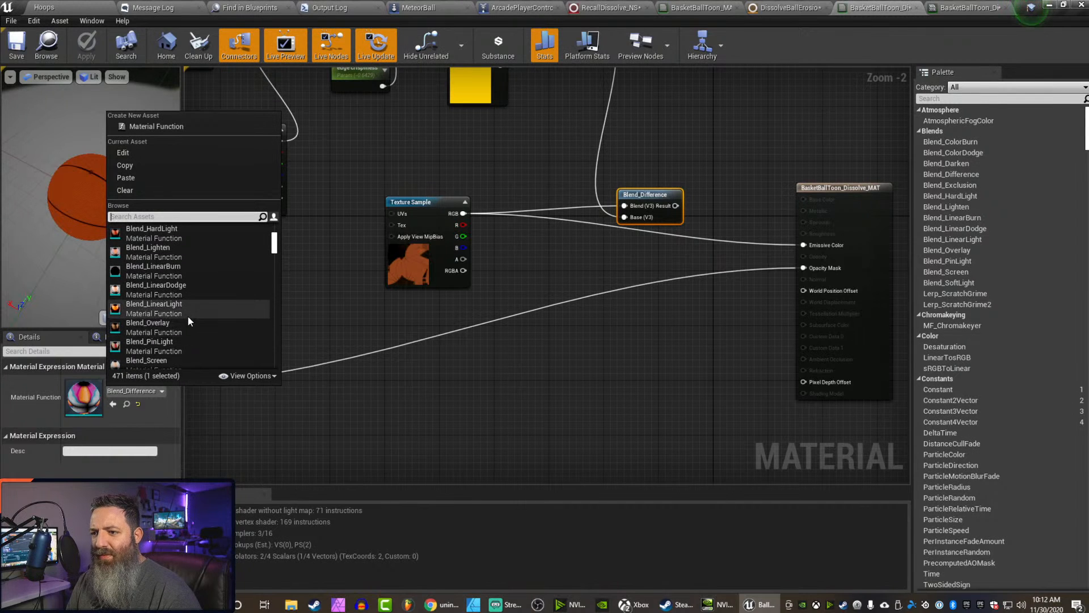
pyautogui.scroll(-2, 181, 326)
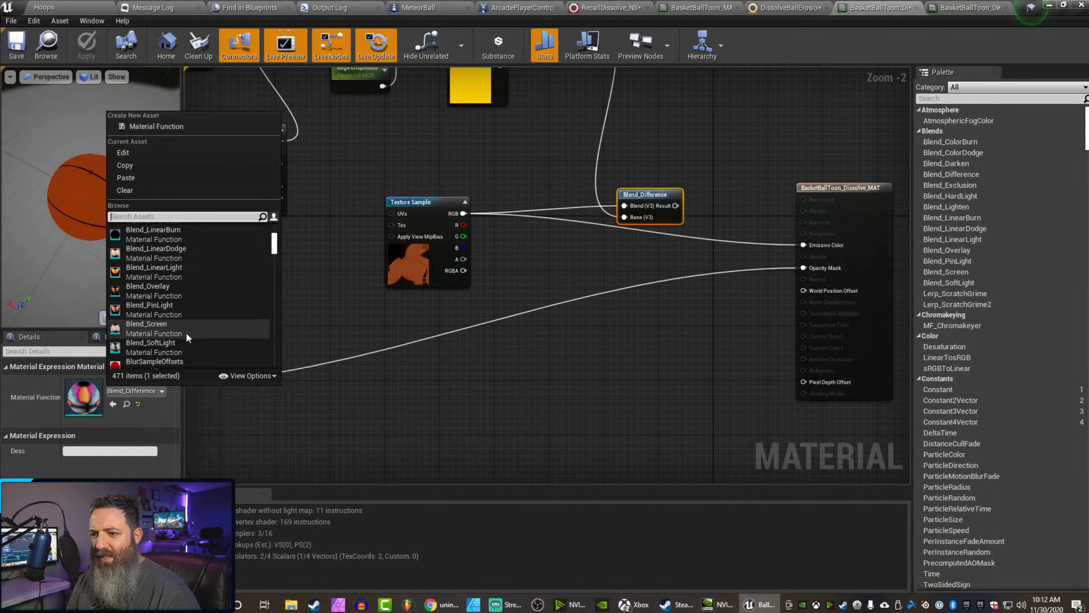
pyautogui.scroll(4, 191, 326)
pyautogui.scroll(5, 189, 323)
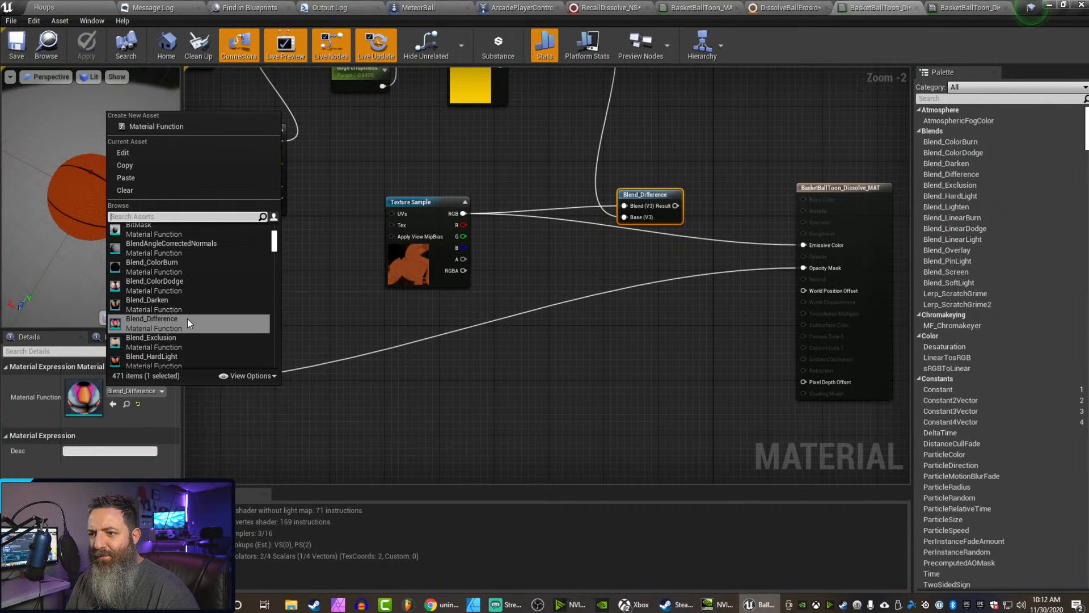
pyautogui.scroll(2, 188, 317)
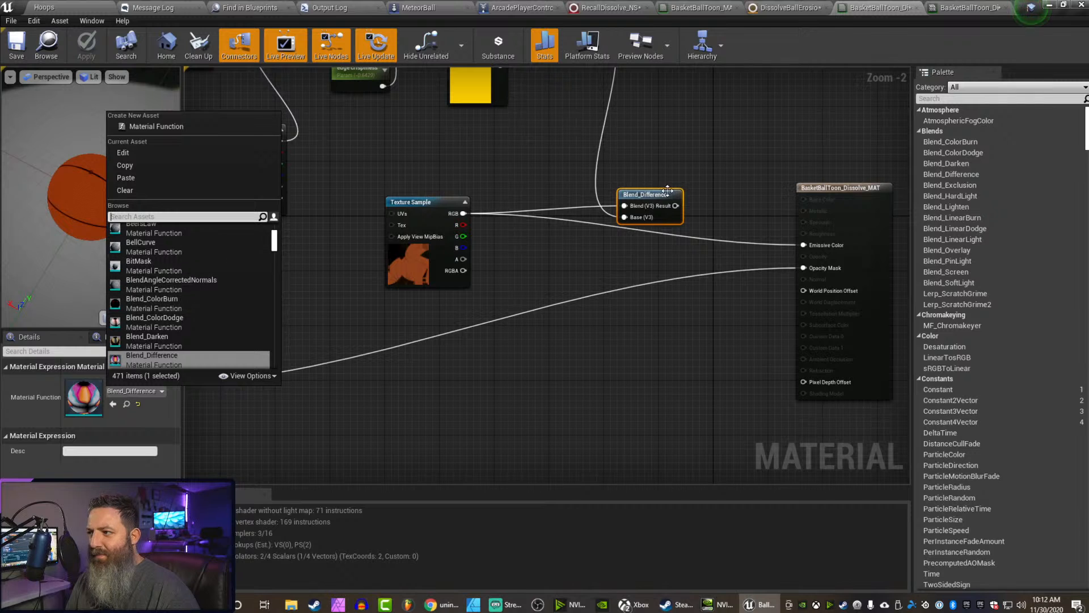
# Search the graph's node list for "blend" and look through the available blend functions
pyautogui.click(679, 129)
pyautogui.rightClick(680, 128)
pyautogui.write('bl')
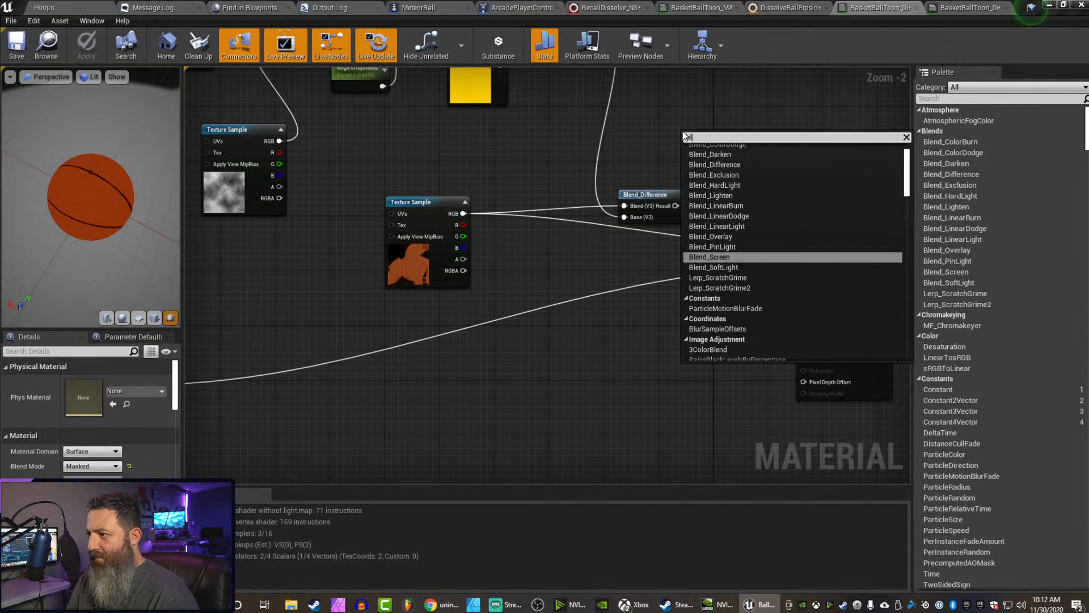
pyautogui.write('end')
pyautogui.scroll(1, 723, 241)
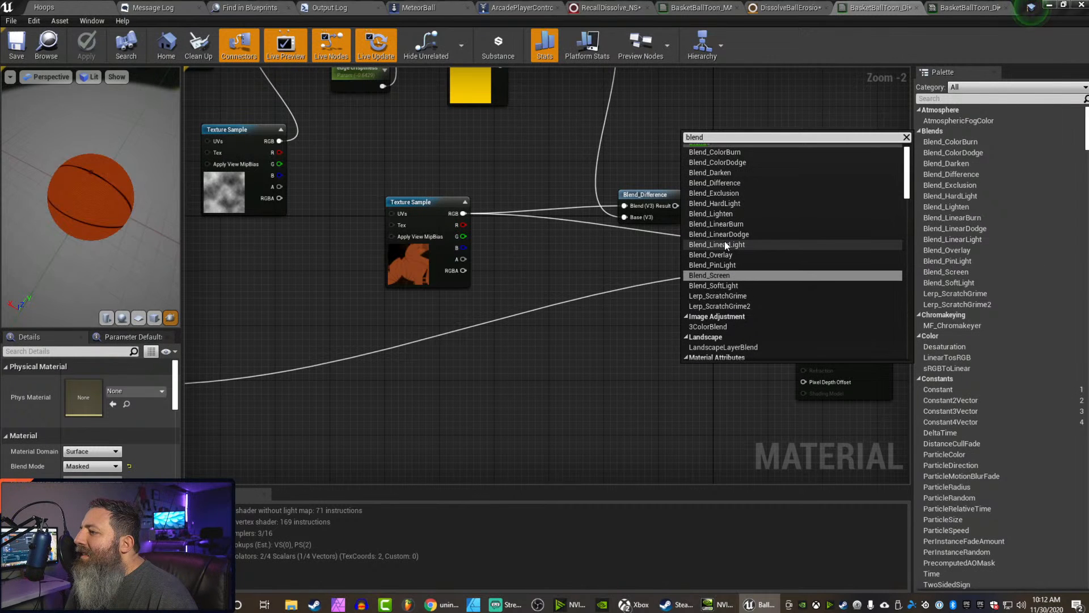
pyautogui.scroll(1, 724, 241)
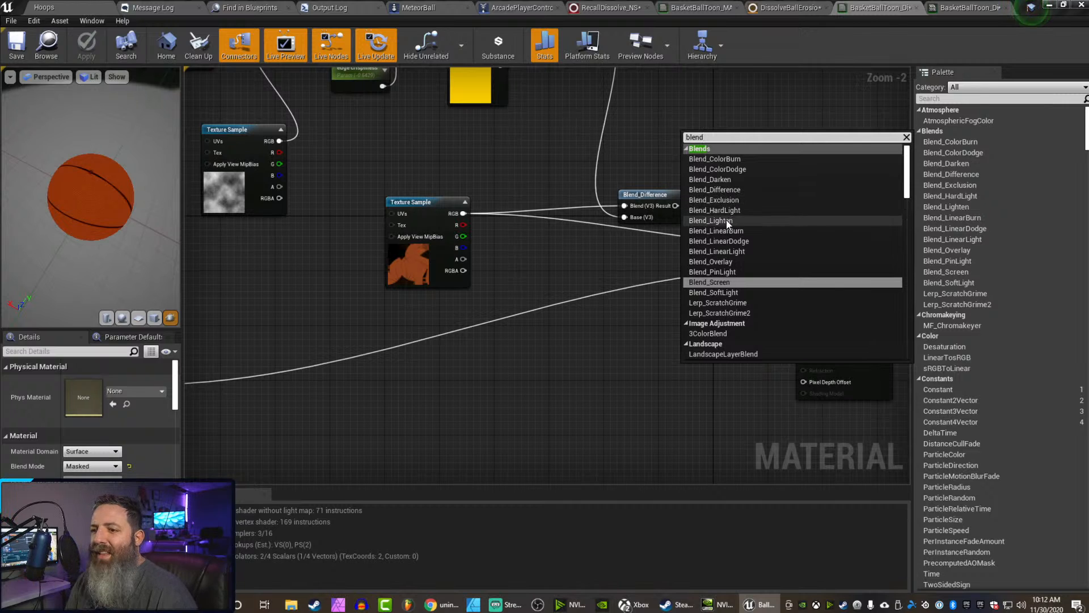
# Change the Blend_Difference node's material function to Blend_Exclusion and connect its Result to Emissive Color
pyautogui.click(665, 200)
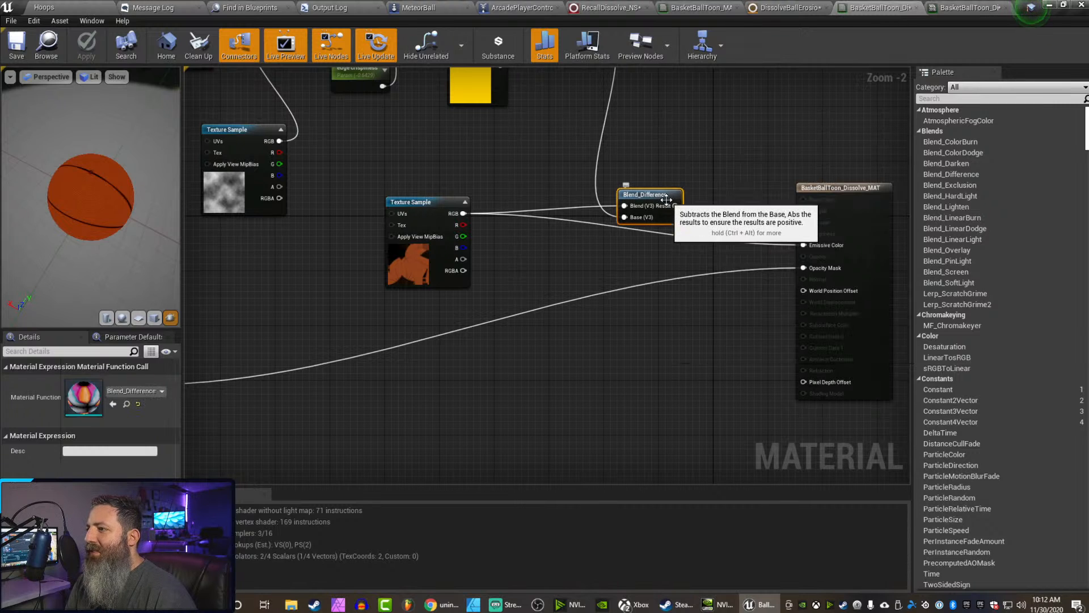
pyautogui.click(150, 396)
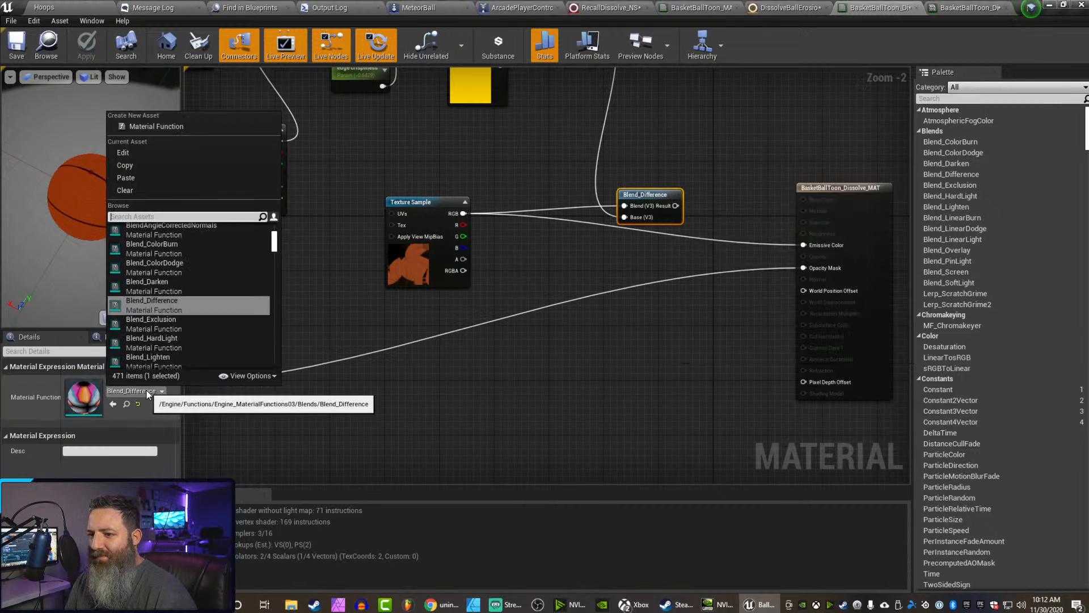
pyautogui.click(146, 326)
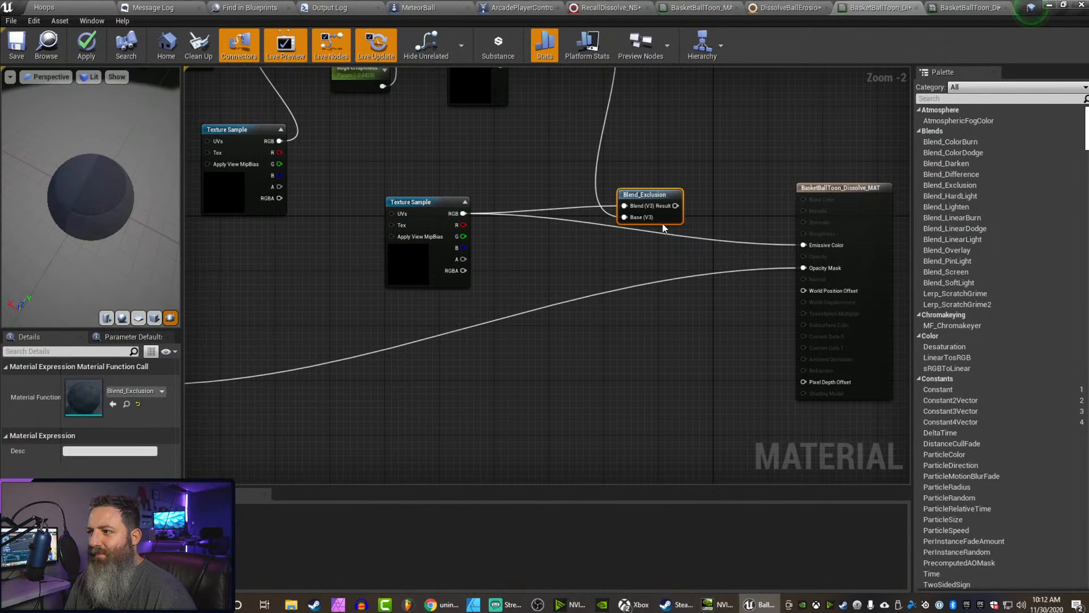
pyautogui.moveTo(675, 205); pyautogui.dragTo(806, 243)
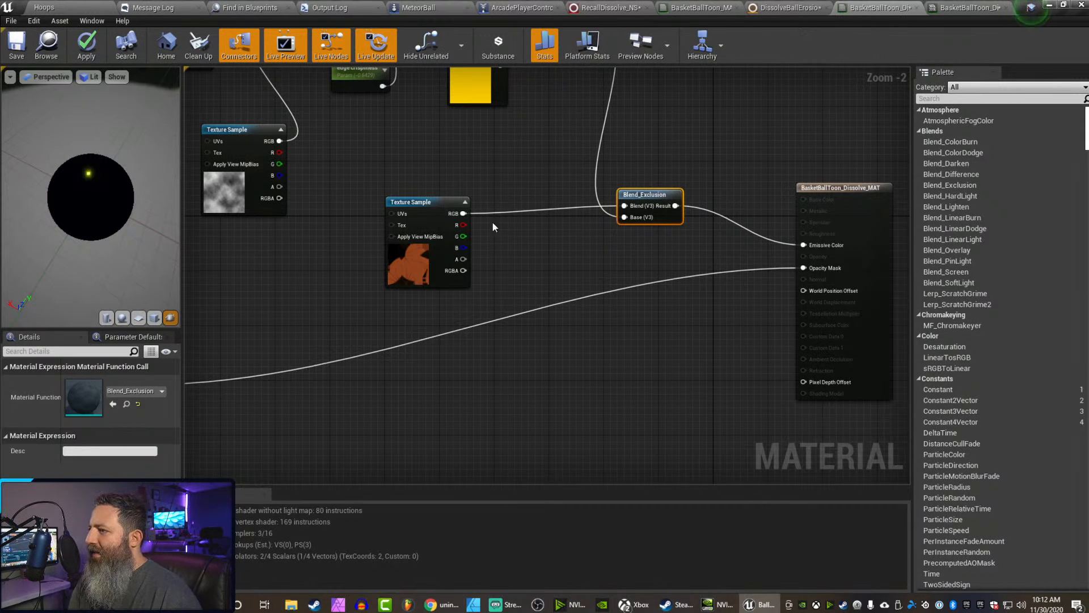
# Swap the Blend_Exclusion inputs, wiring the basketball texture's RGB to Base and the glow Multiply output to Blend
pyautogui.moveTo(464, 213); pyautogui.dragTo(624, 217)
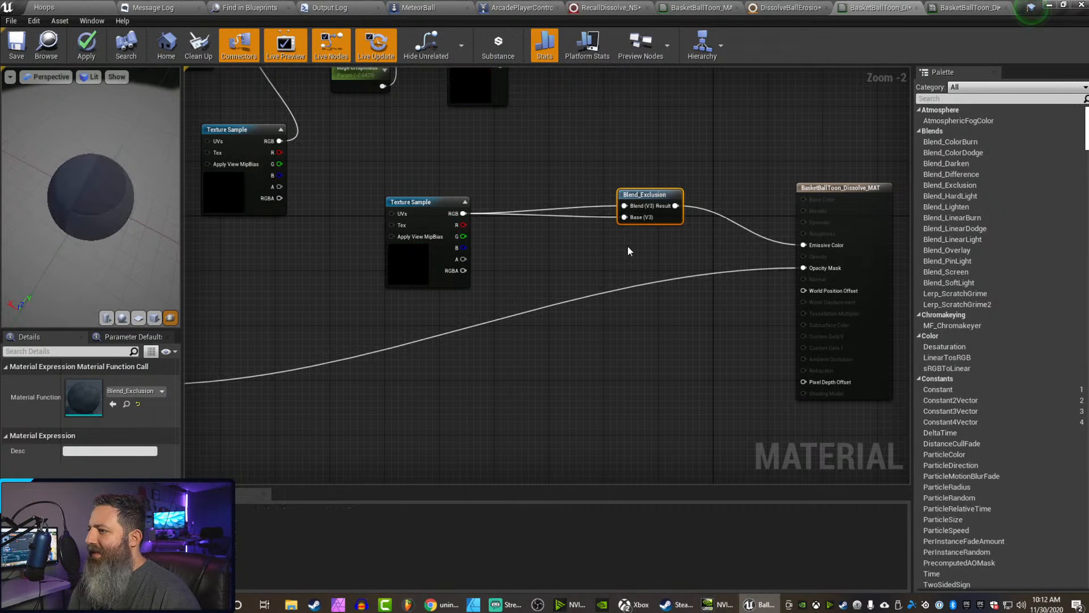
pyautogui.moveTo(597, 146); pyautogui.dragTo(575, 194, button='right')
pyautogui.moveTo(563, 120); pyautogui.dragTo(543, 147, button='right')
pyautogui.moveTo(545, 89); pyautogui.dragTo(583, 280)
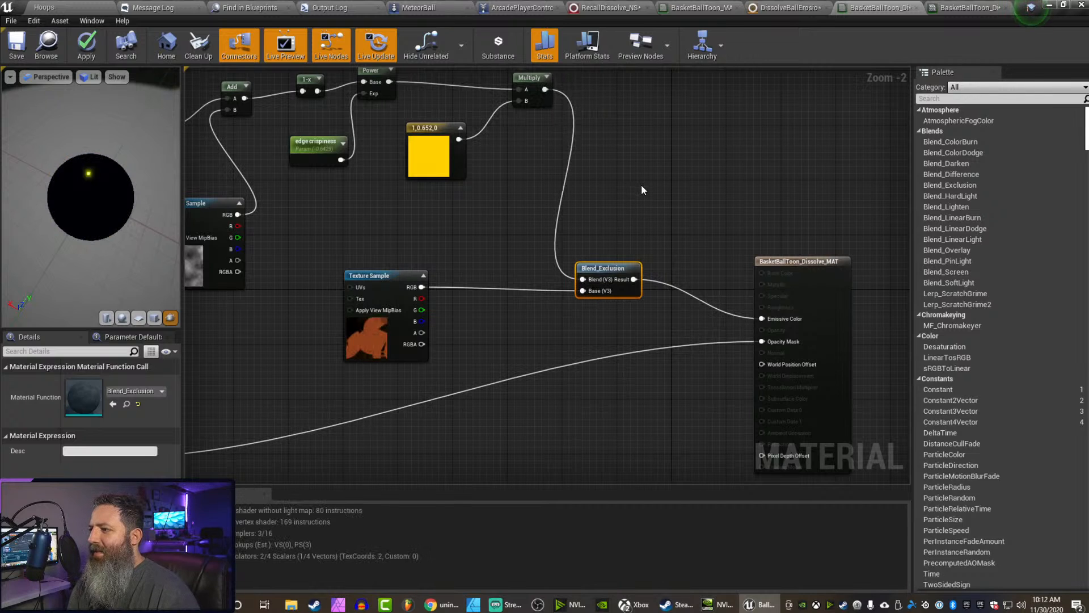
# Apply the Blend_Exclusion material changes and test the dissolve in the material instance, raising Param R to about 0.9
pyautogui.click(86, 46)
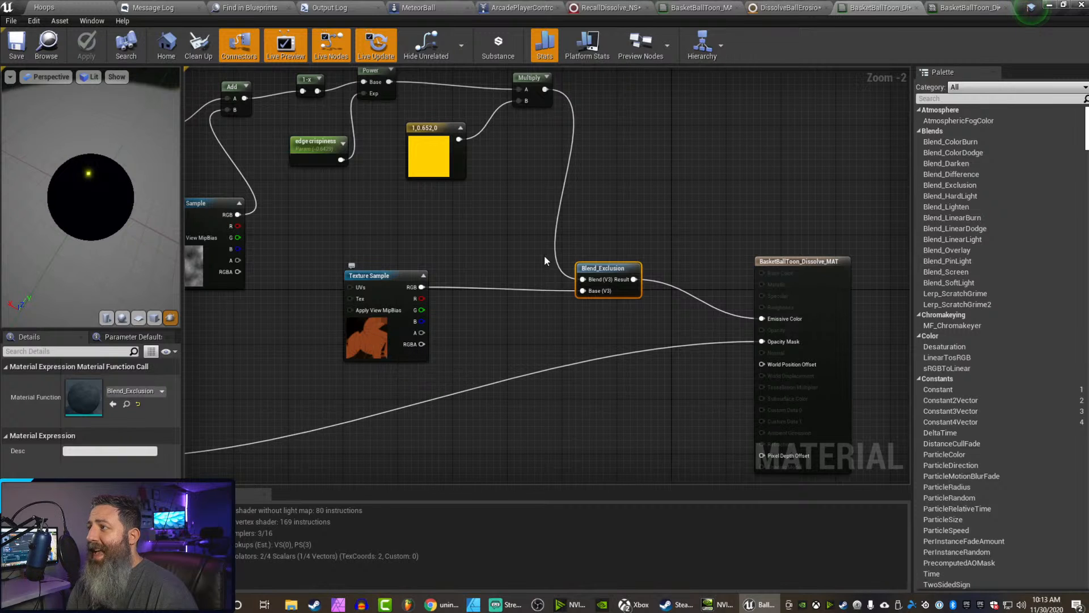
pyautogui.click(956, 9)
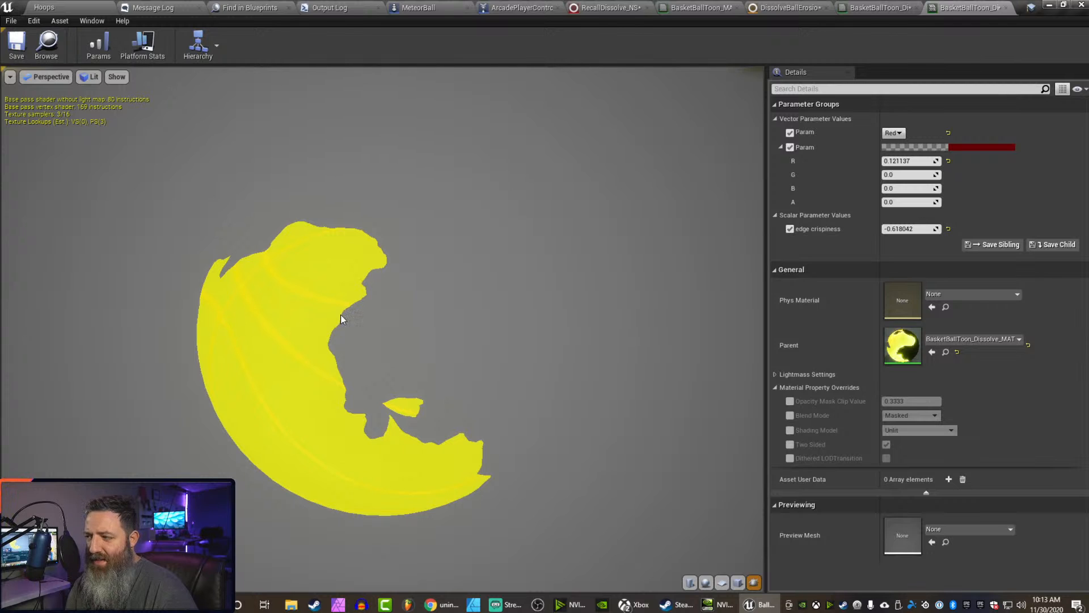
pyautogui.moveTo(908, 160); pyautogui.dragTo(947, 161)
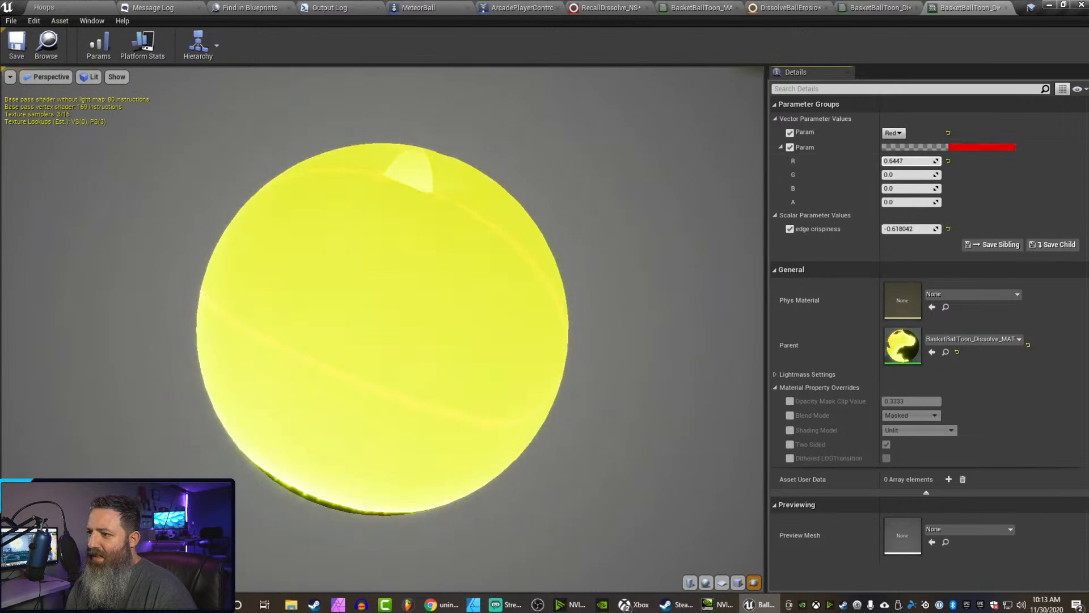
pyautogui.moveTo(947, 160); pyautogui.dragTo(964, 160)
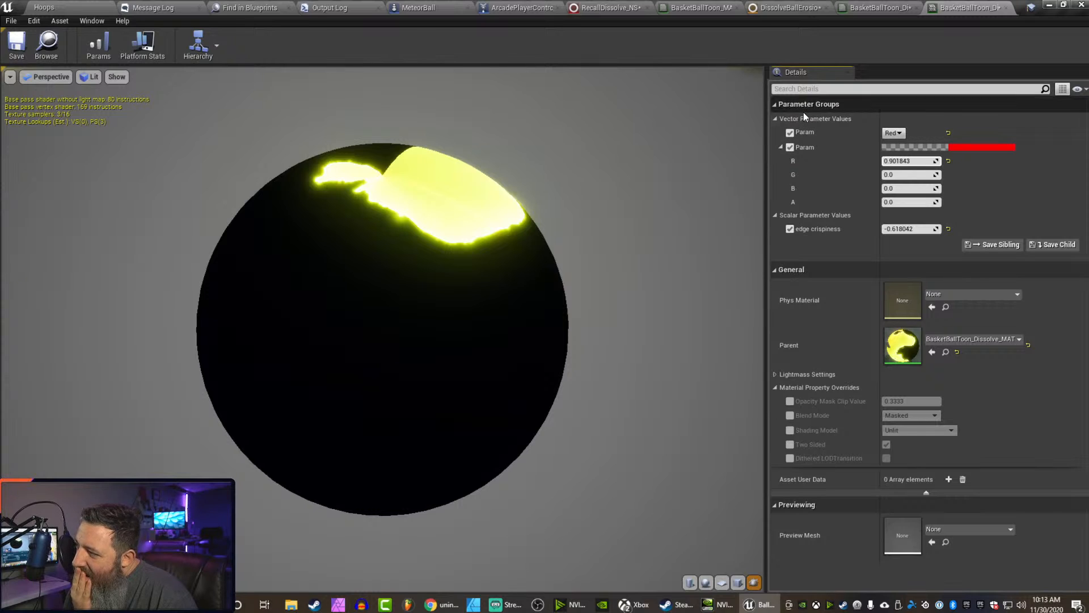
# Replace Blend_Exclusion with an Add node that sums the glow Multiply output and the basketball texture's RGB into Emissive Color
pyautogui.click(861, 12)
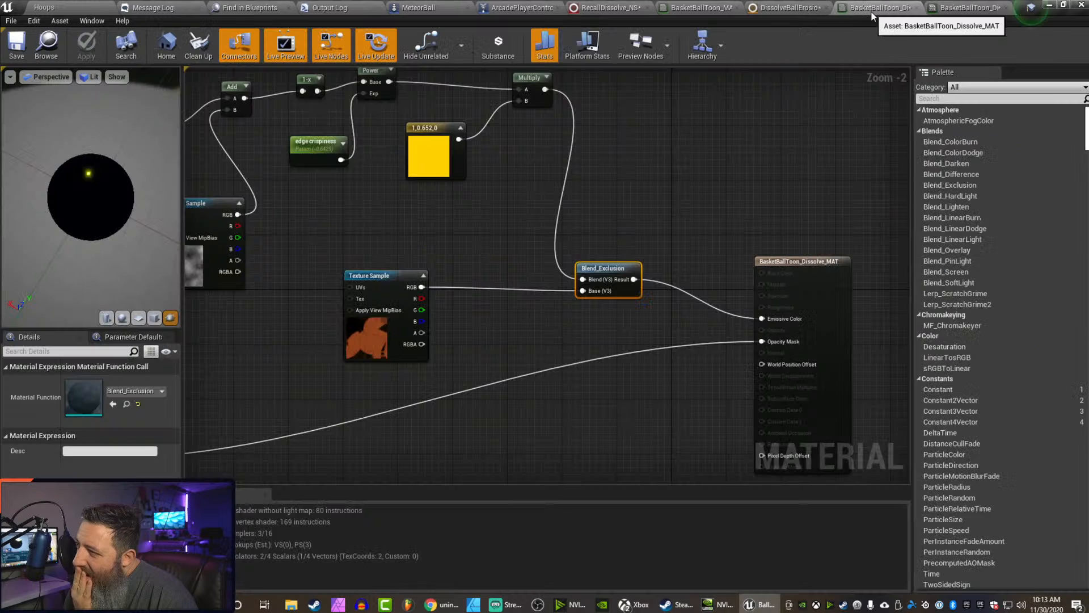
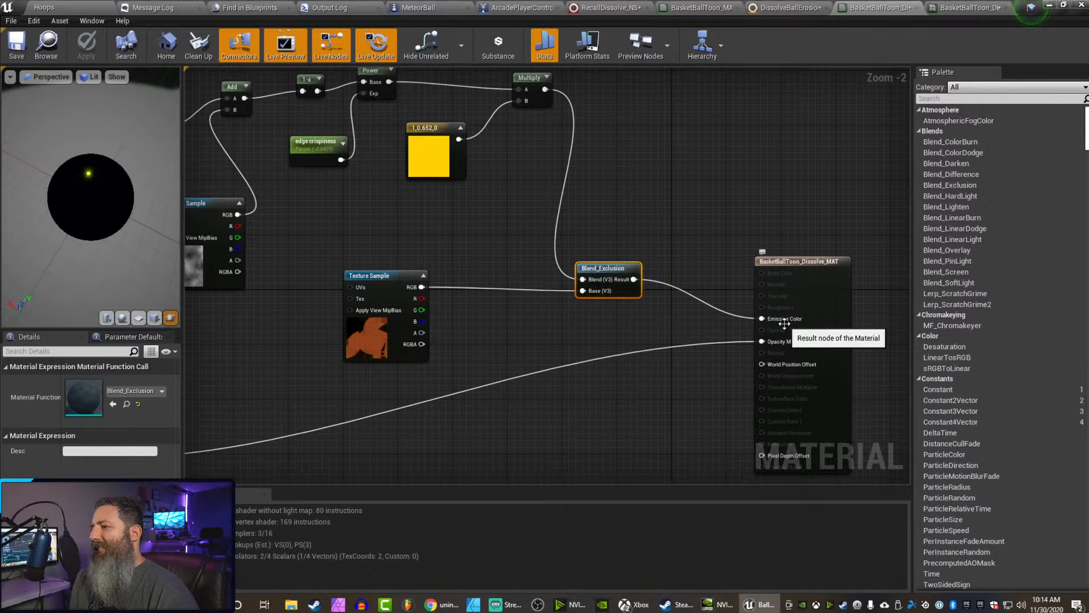
pyautogui.click(642, 198)
pyautogui.rightClick(642, 198)
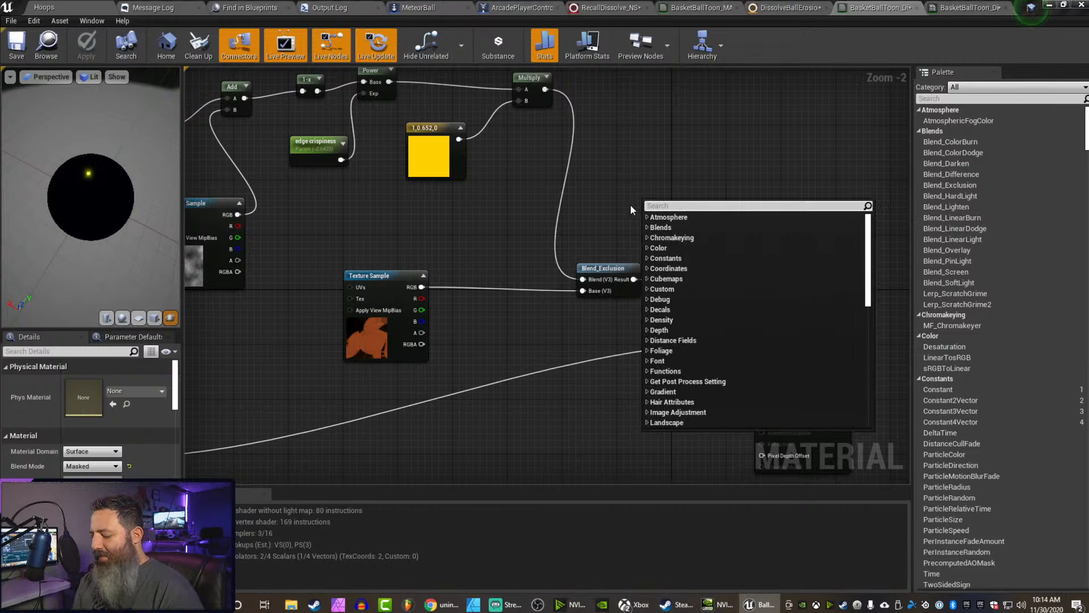
pyautogui.write('add')
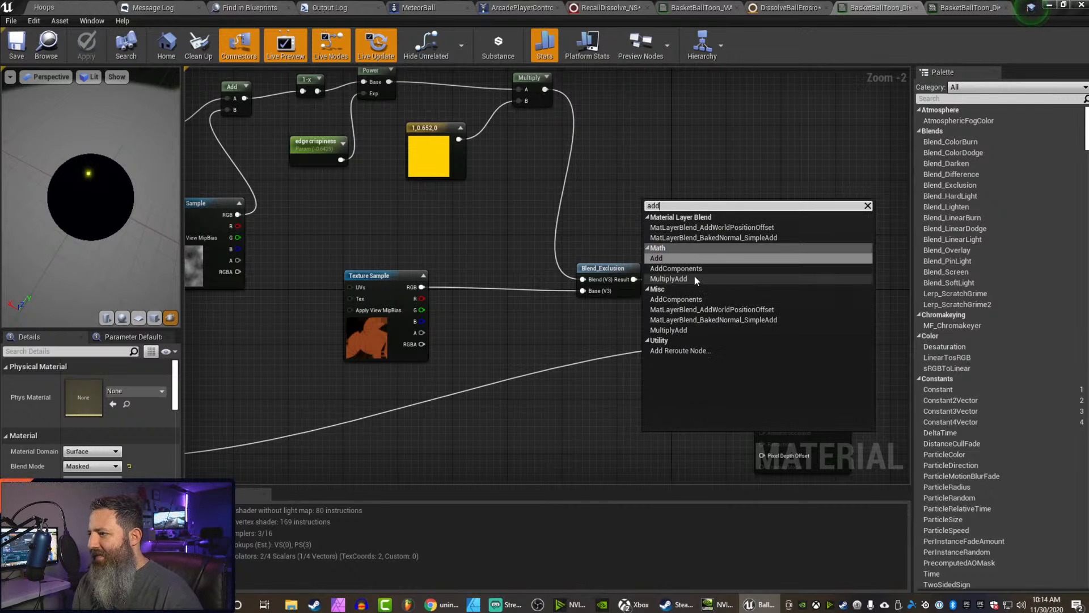
pyautogui.click(664, 260)
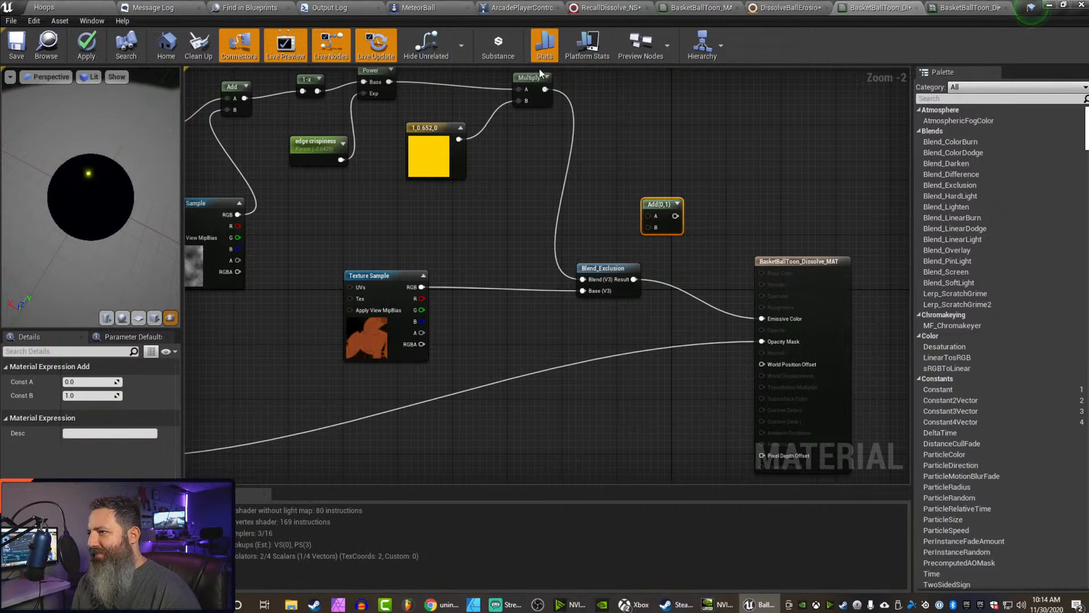
pyautogui.moveTo(544, 89); pyautogui.dragTo(648, 215)
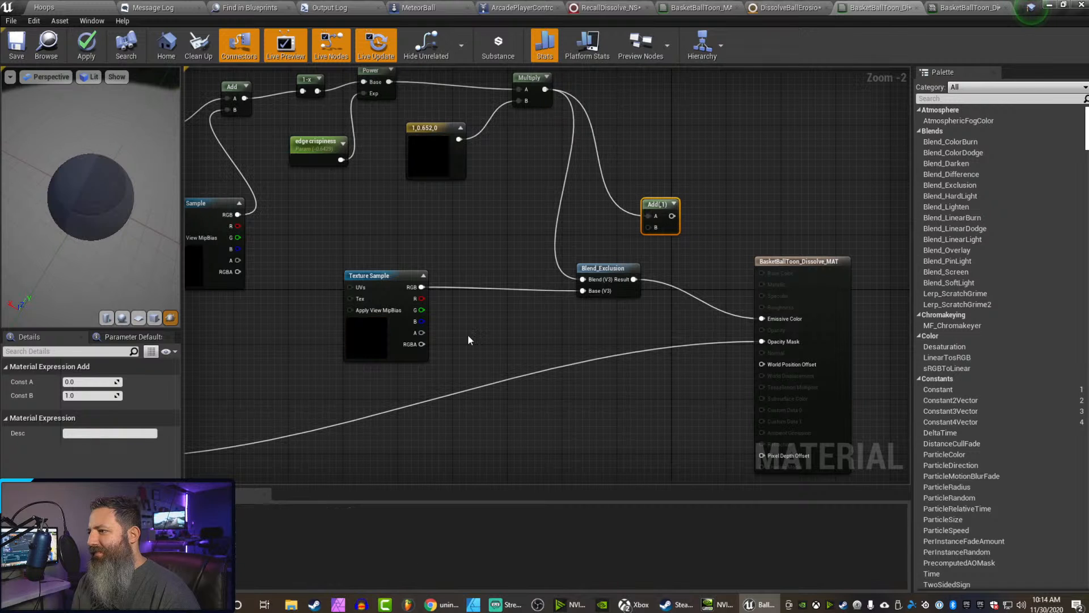
pyautogui.moveTo(422, 287); pyautogui.dragTo(761, 319)
pyautogui.click(609, 274)
pyautogui.press('Delete')
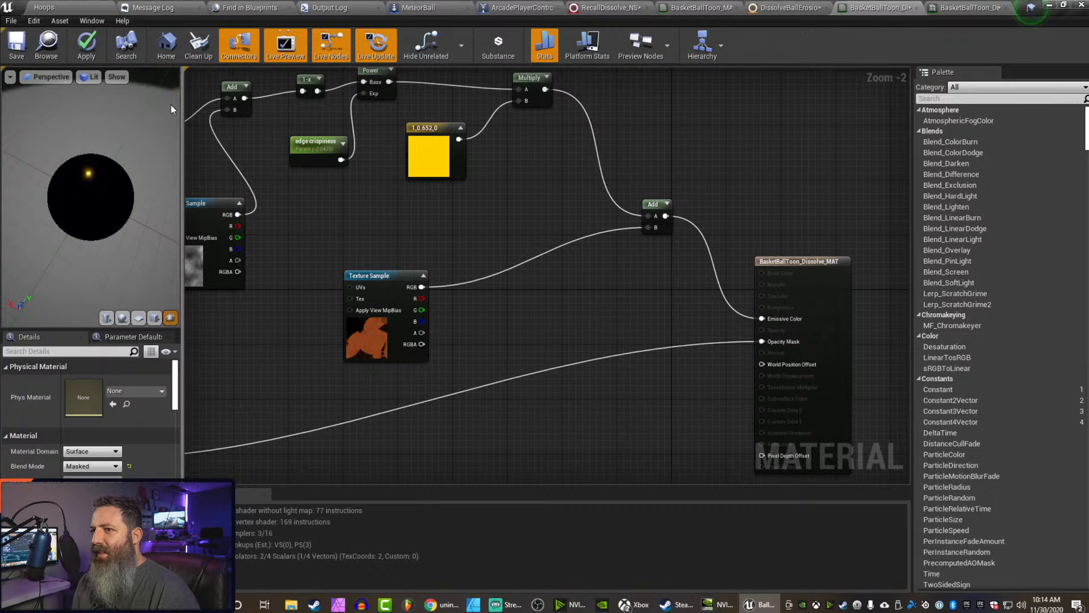
# Apply the material and adjust the instance's edge crispiness to about -0.609 and Param R to about 0.826
pyautogui.click(88, 48)
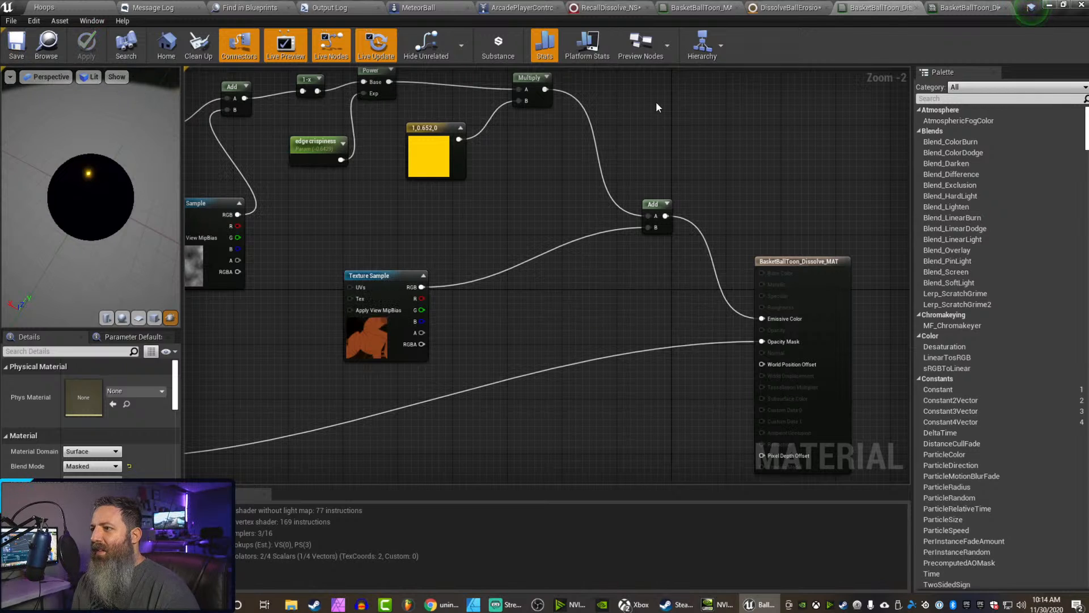
pyautogui.click(943, 8)
pyautogui.moveTo(900, 231); pyautogui.dragTo(890, 232)
pyautogui.moveTo(915, 164)
pyautogui.mouseDown()
pyautogui.moveTo(882, 164)
pyautogui.moveTo(911, 162)
pyautogui.moveTo(898, 160)
pyautogui.mouseUp()
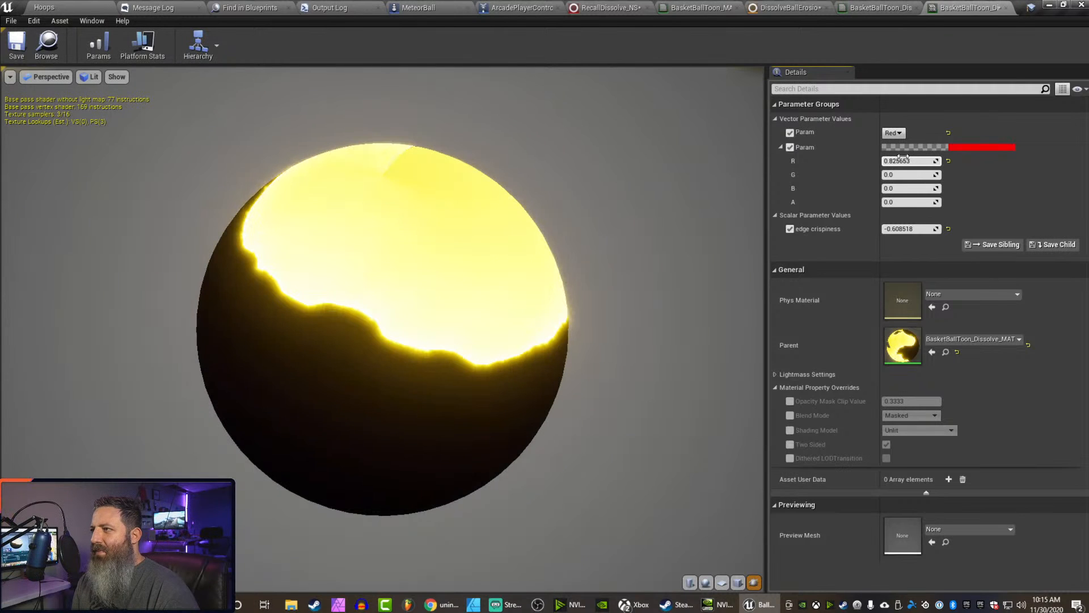
# Delete the Add node feeding Emissive Color and start a new connection from the basketball texture's RGB output
pyautogui.click(880, 8)
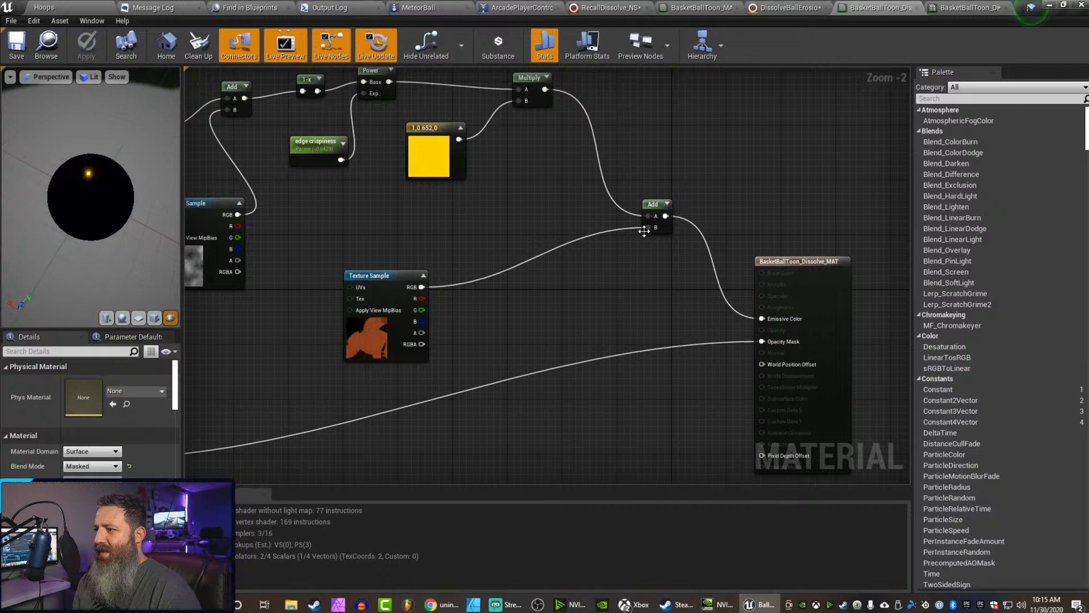
pyautogui.click(655, 207)
pyautogui.press('Delete')
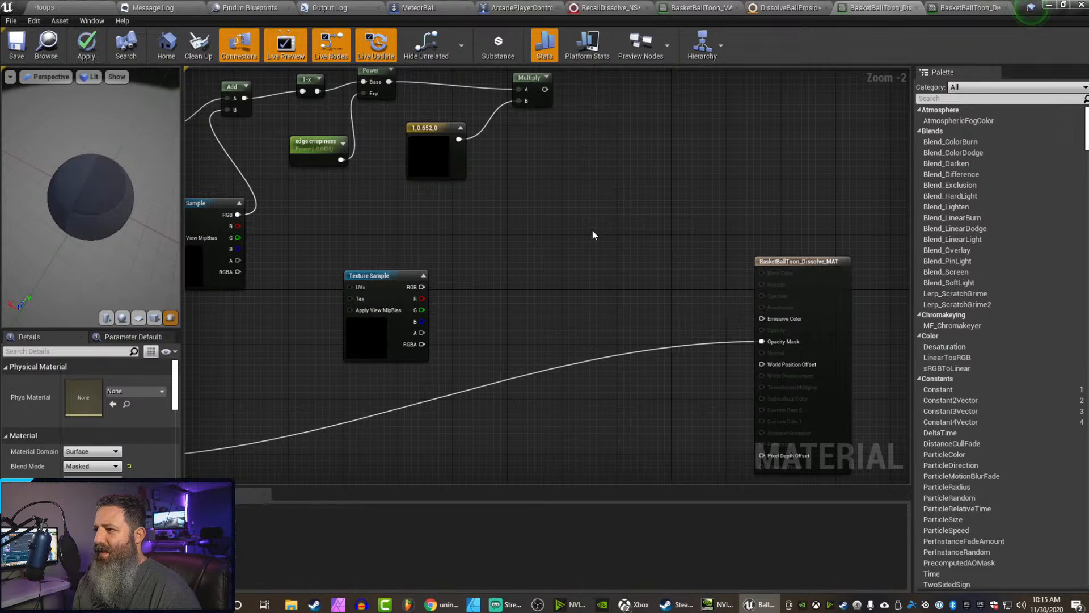
pyautogui.moveTo(421, 287); pyautogui.dragTo(587, 207)
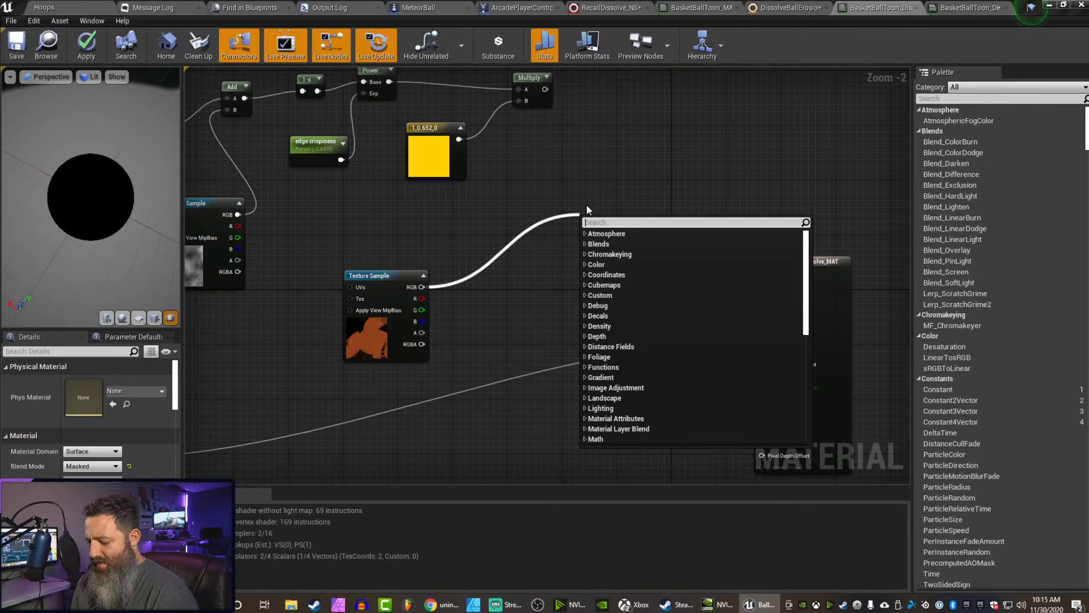
pyautogui.write('com')
pyautogui.press('BackSpace')
pyautogui.press('BackSpace')
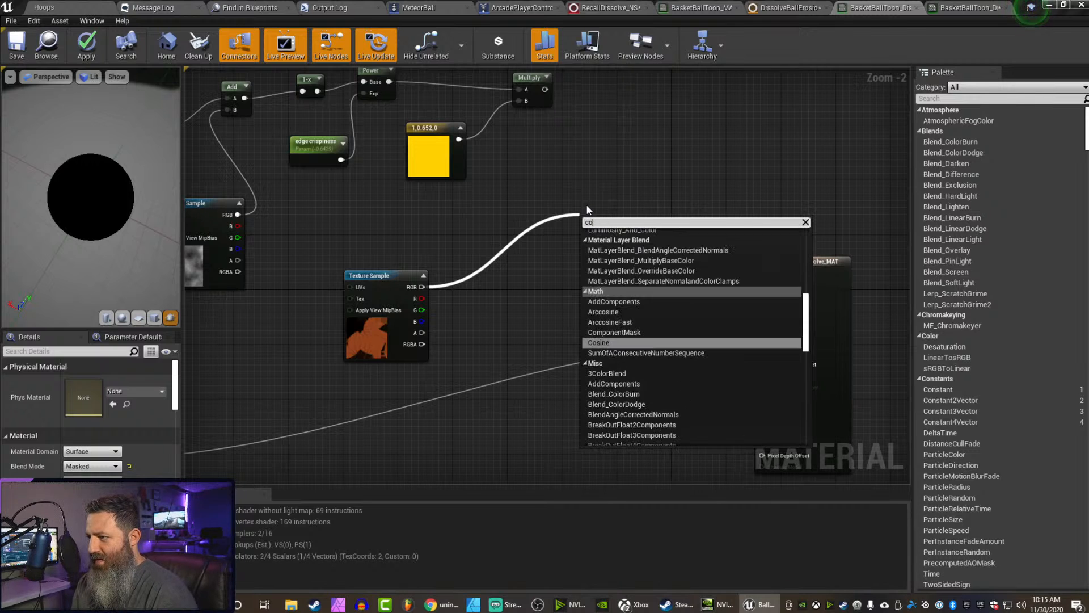
pyautogui.press('BackSpace')
pyautogui.write('s')
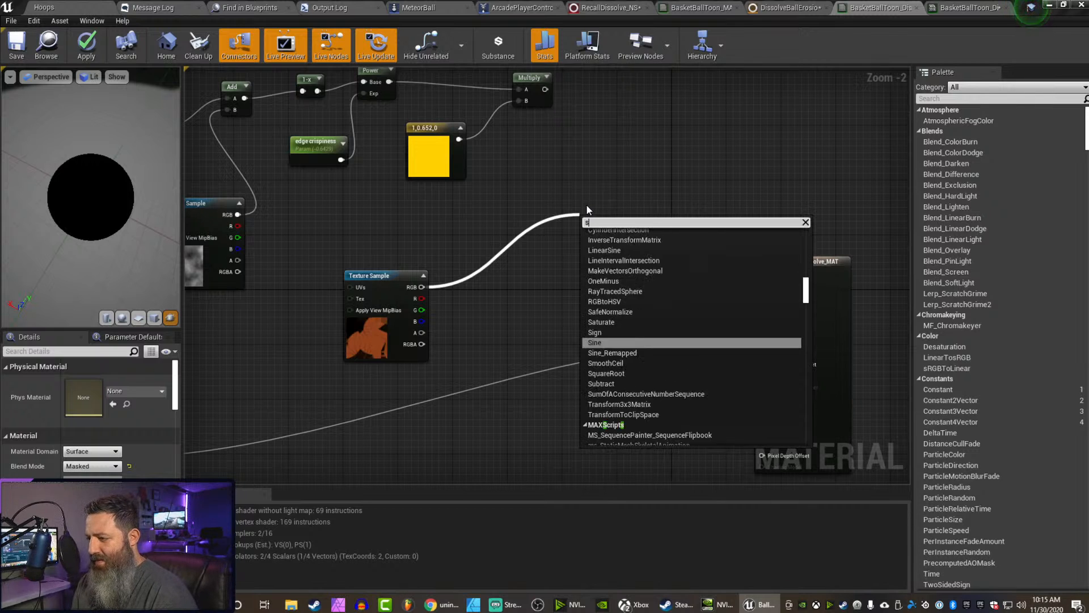
pyautogui.write('wit')
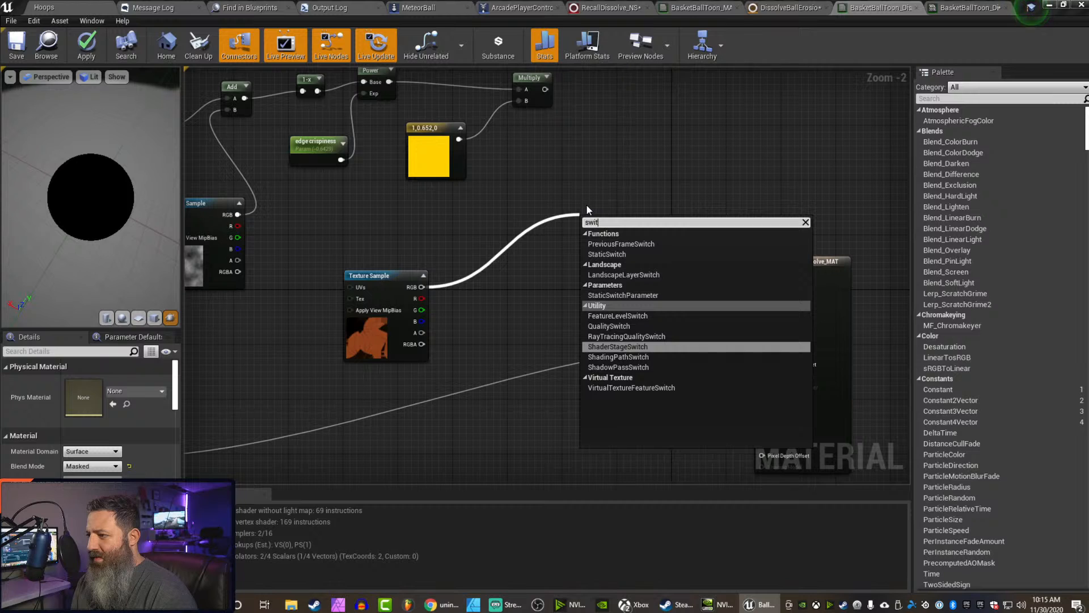
pyautogui.press('Down')
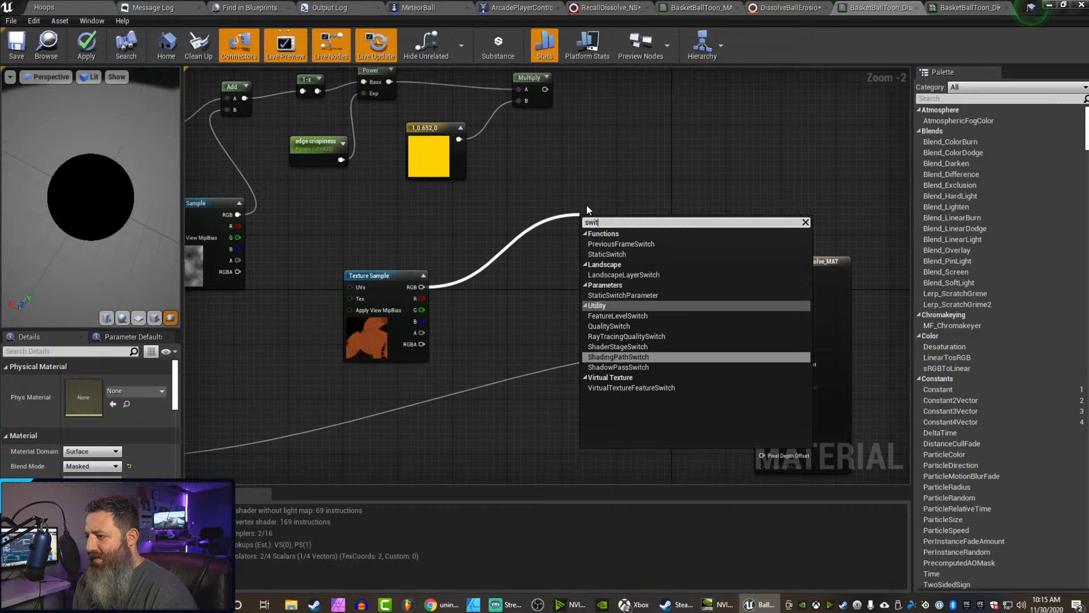
pyautogui.press('Up')
pyautogui.press('BackSpace')
pyautogui.press('BackSpace')
pyautogui.press('BackSpace')
pyautogui.press('BackSpace')
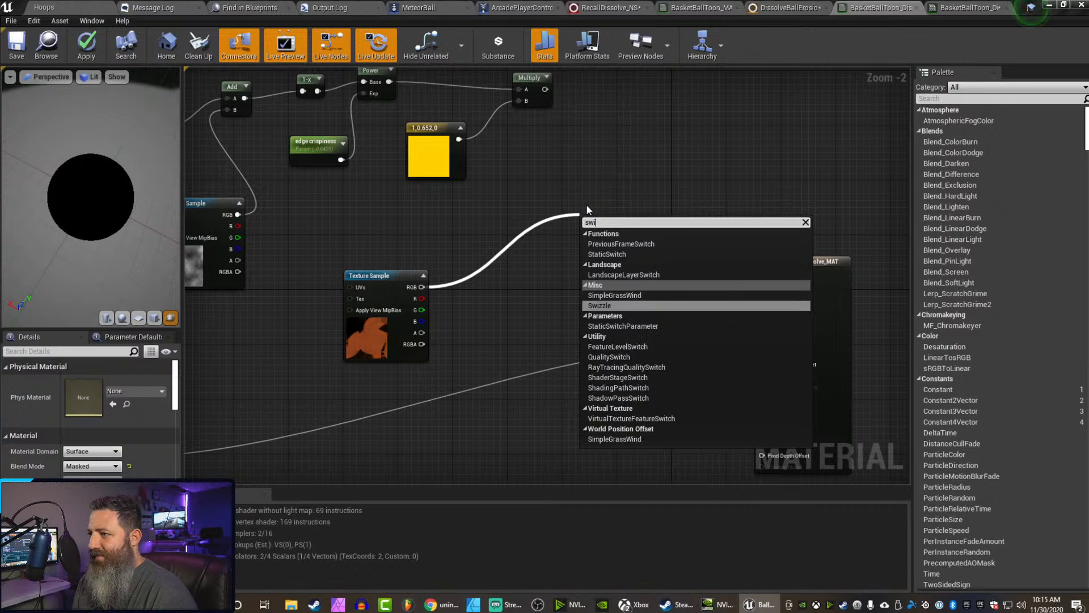
# Add a MultiplyAdd node with the texture RGB as Base and the glow Multiply output as Add, and wire its Result to Emissive Color
pyautogui.write('add')
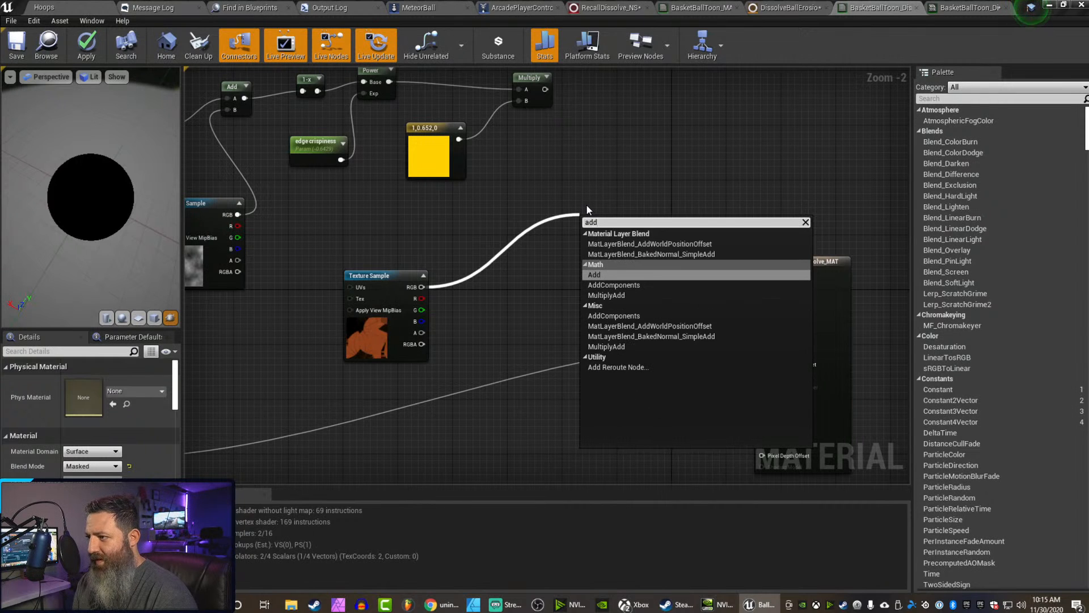
pyautogui.press('Down')
pyautogui.press('Down')
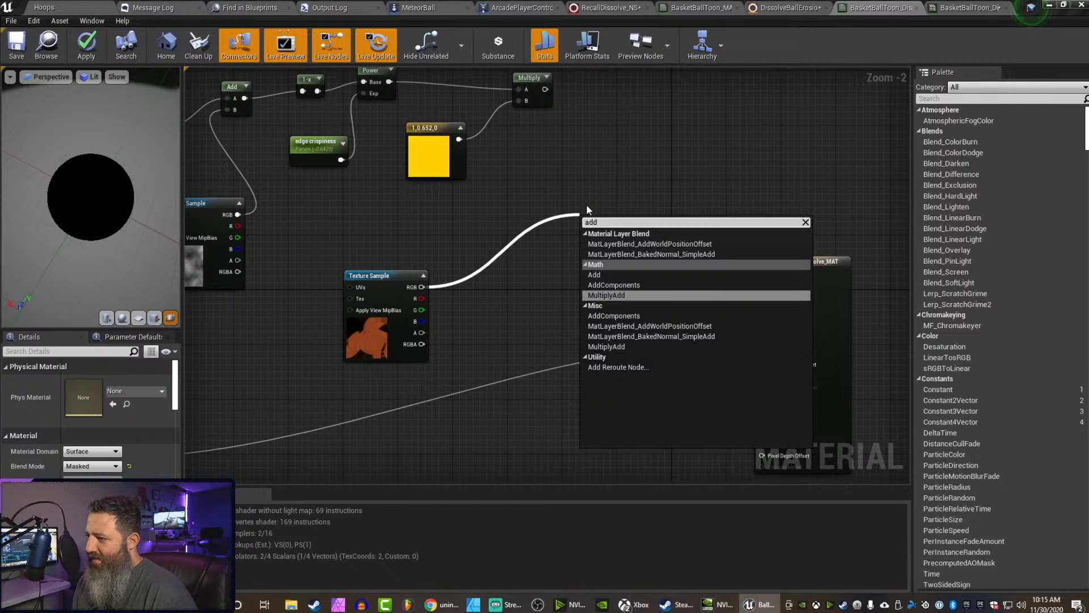
pyautogui.press('Return')
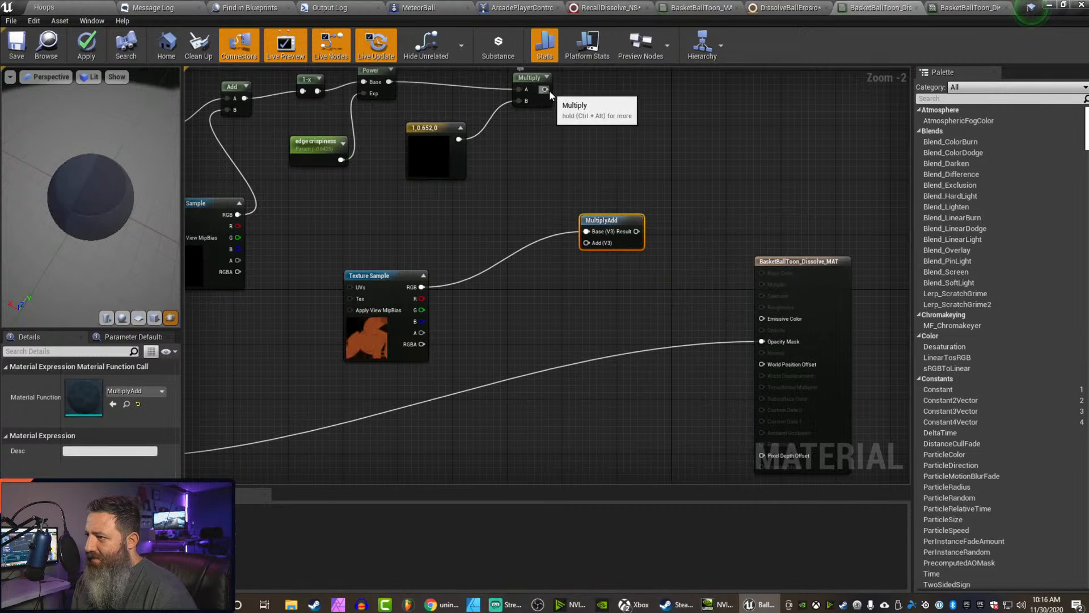
pyautogui.moveTo(544, 89); pyautogui.dragTo(763, 318)
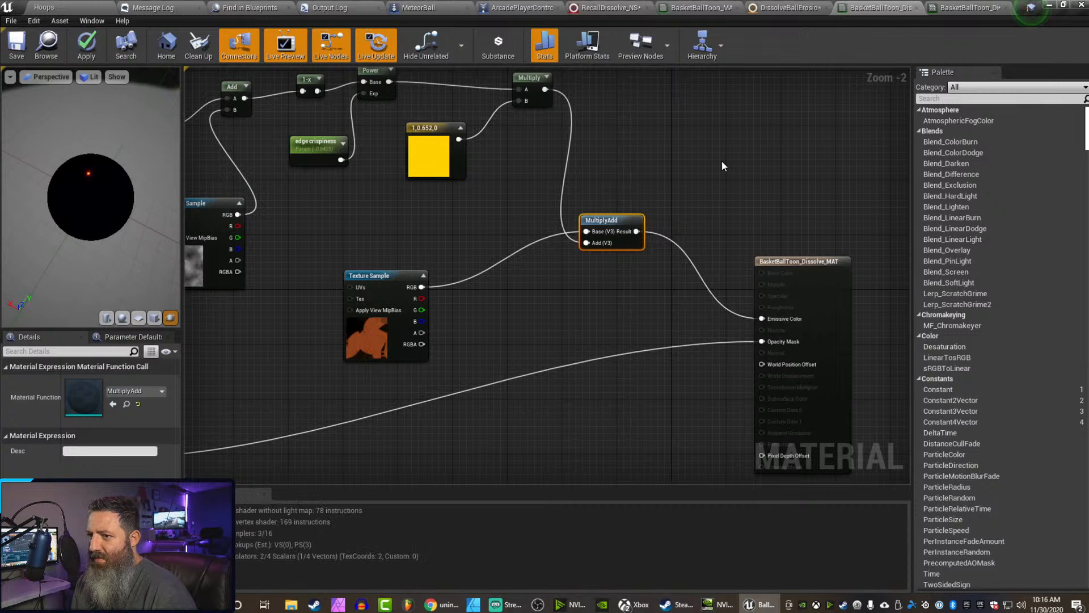
# Apply the MultiplyAdd material and test the dissolve in the instance by varying Param R up to about 1.04
pyautogui.click(86, 45)
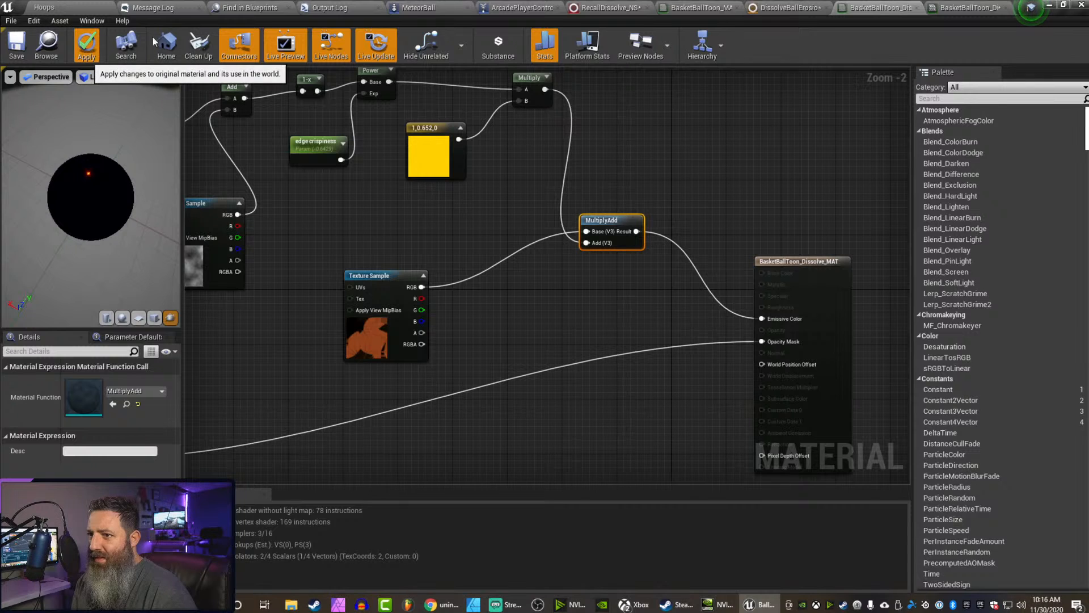
pyautogui.click(948, 7)
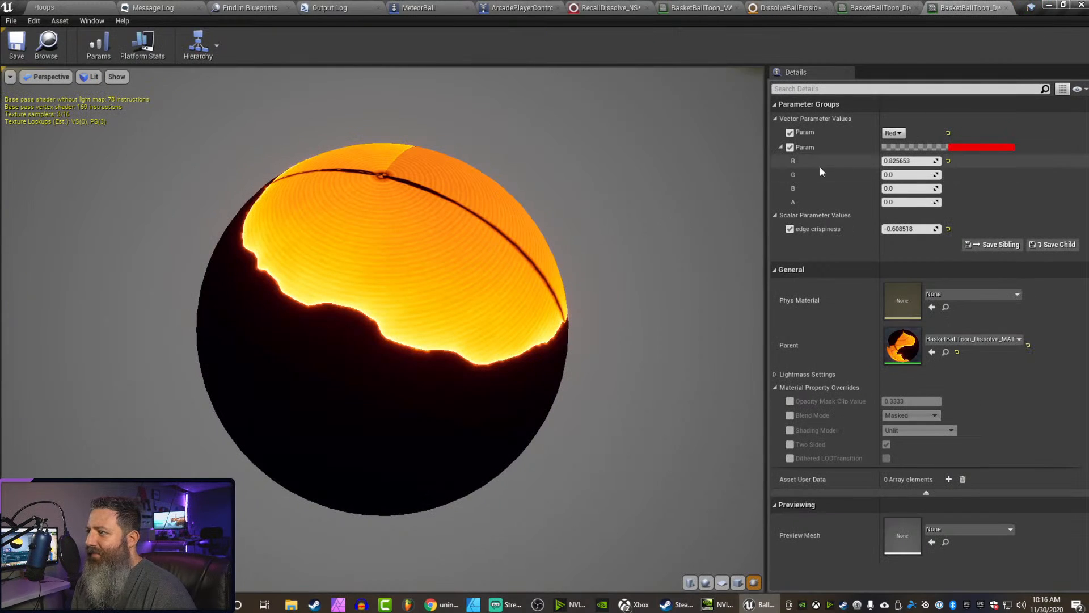
pyautogui.moveTo(906, 163)
pyautogui.mouseDown()
pyautogui.moveTo(834, 163)
pyautogui.moveTo(901, 163)
pyautogui.mouseUp()
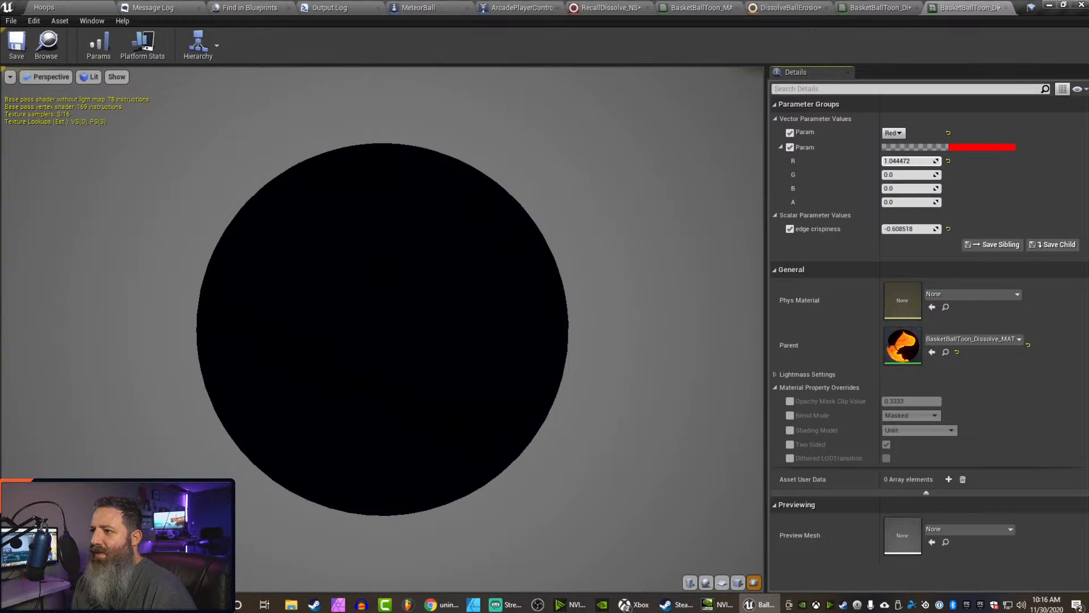
pyautogui.moveTo(900, 162); pyautogui.dragTo(899, 163)
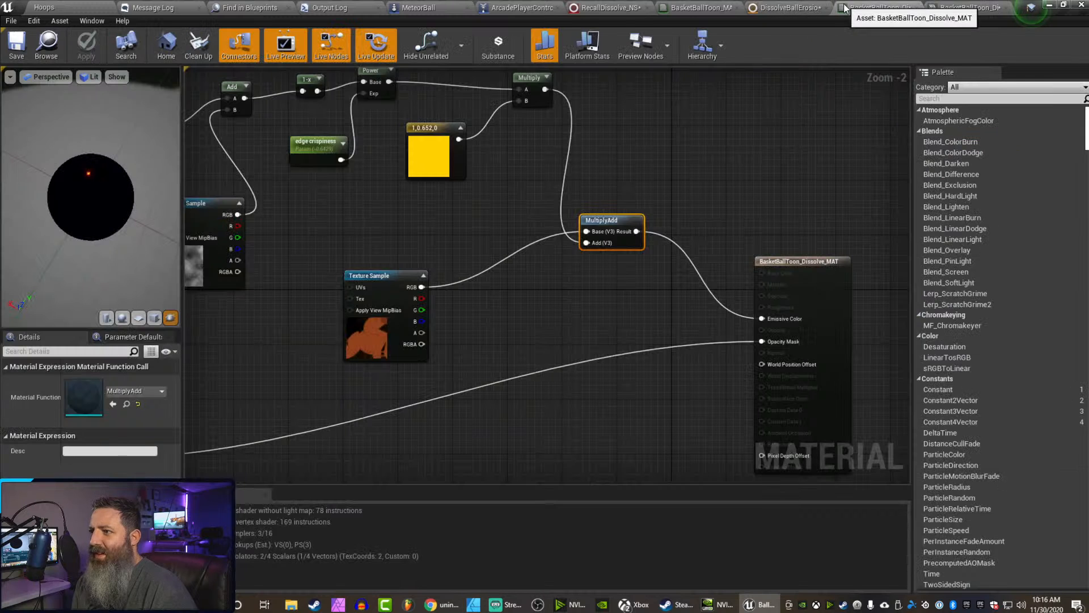
# Examine the dissolve graph, following the edge crispiness, Param and noise nodes through to the material's Emissive Color and Opacity Mask inputs
pyautogui.click(894, 9)
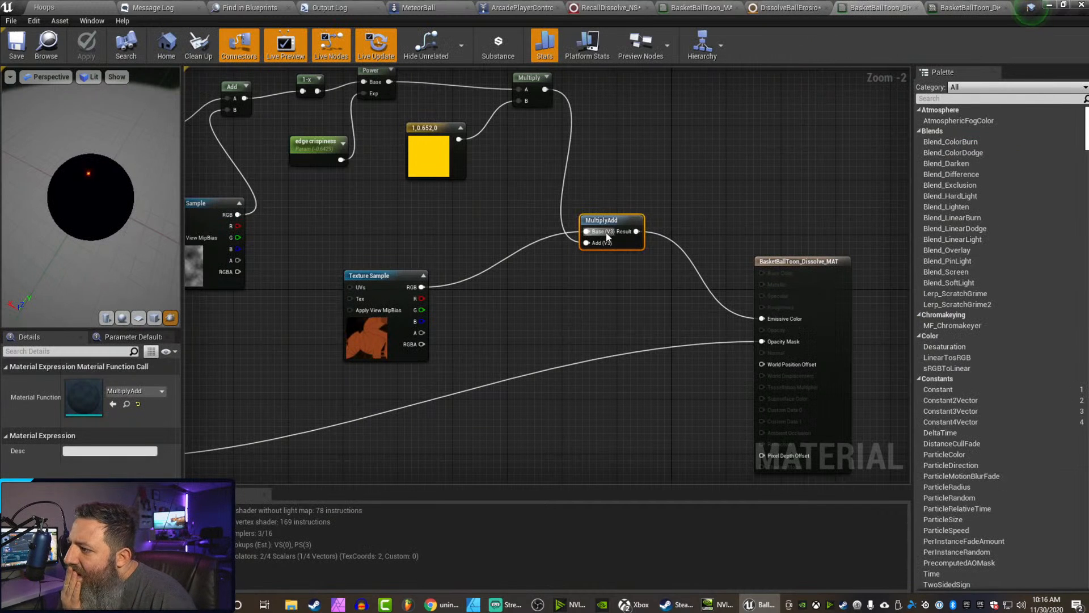
pyautogui.moveTo(543, 278); pyautogui.dragTo(544, 278, button='right')
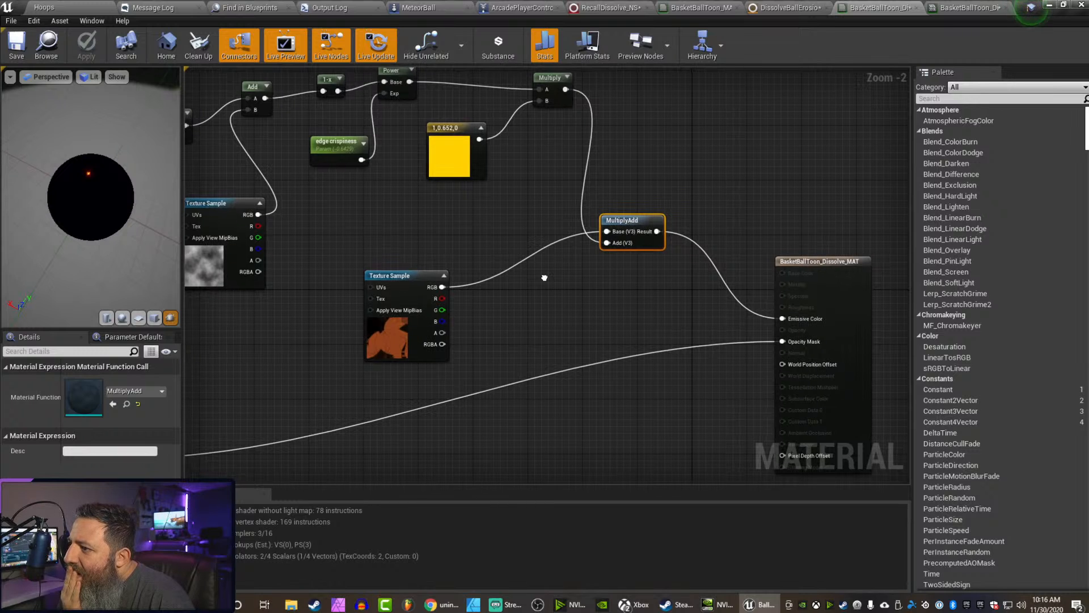
pyautogui.moveTo(545, 278); pyautogui.dragTo(569, 285, button='right')
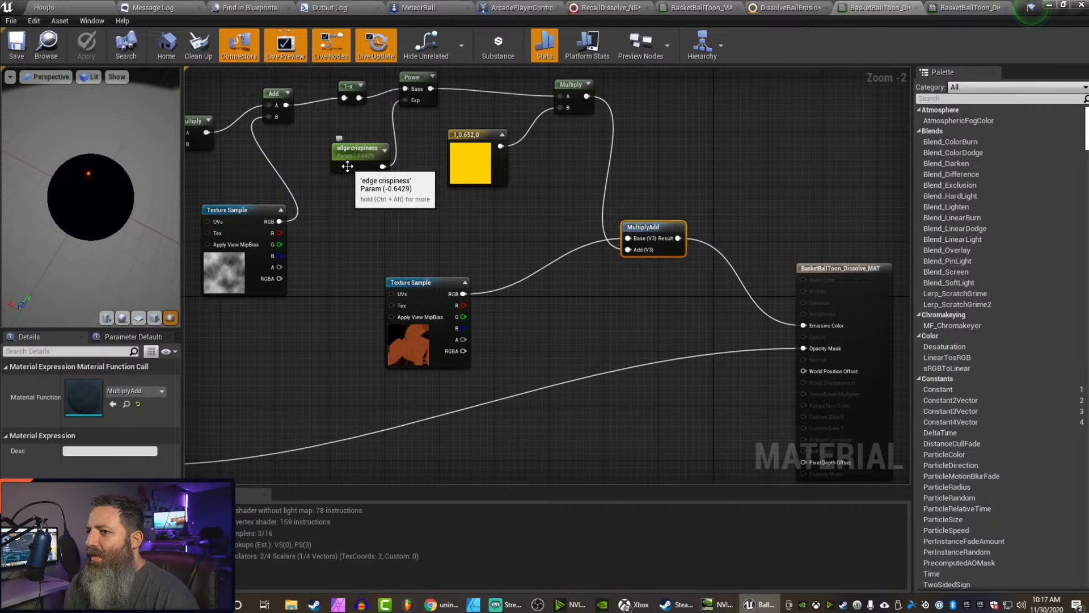
pyautogui.moveTo(680, 294); pyautogui.dragTo(1064, 48, button='right')
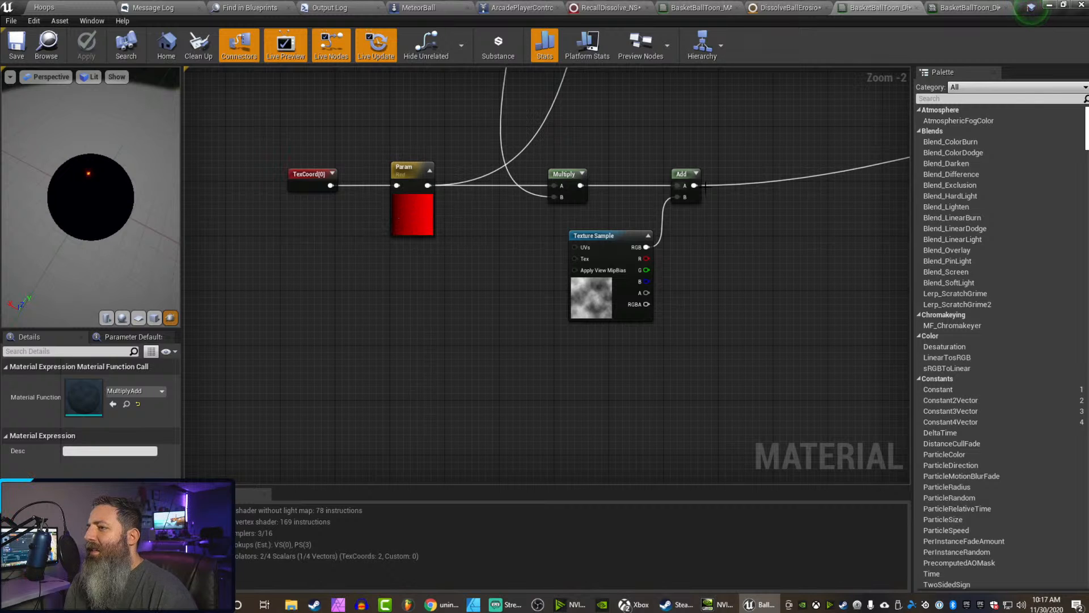
pyautogui.moveTo(816, 197); pyautogui.dragTo(683, 253, button='right')
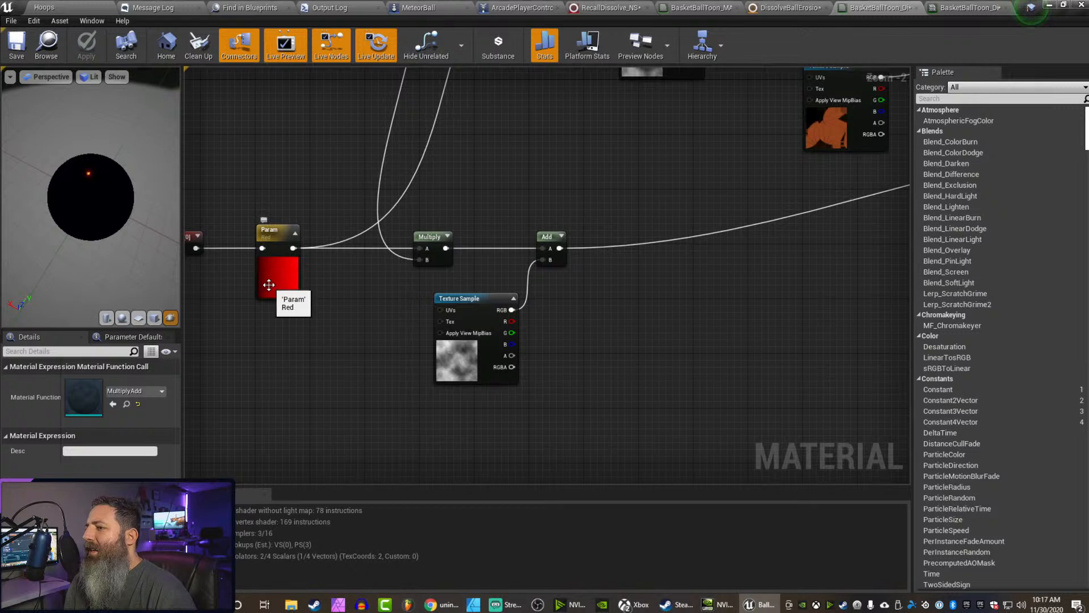
pyautogui.moveTo(712, 232); pyautogui.dragTo(298, 320, button='right')
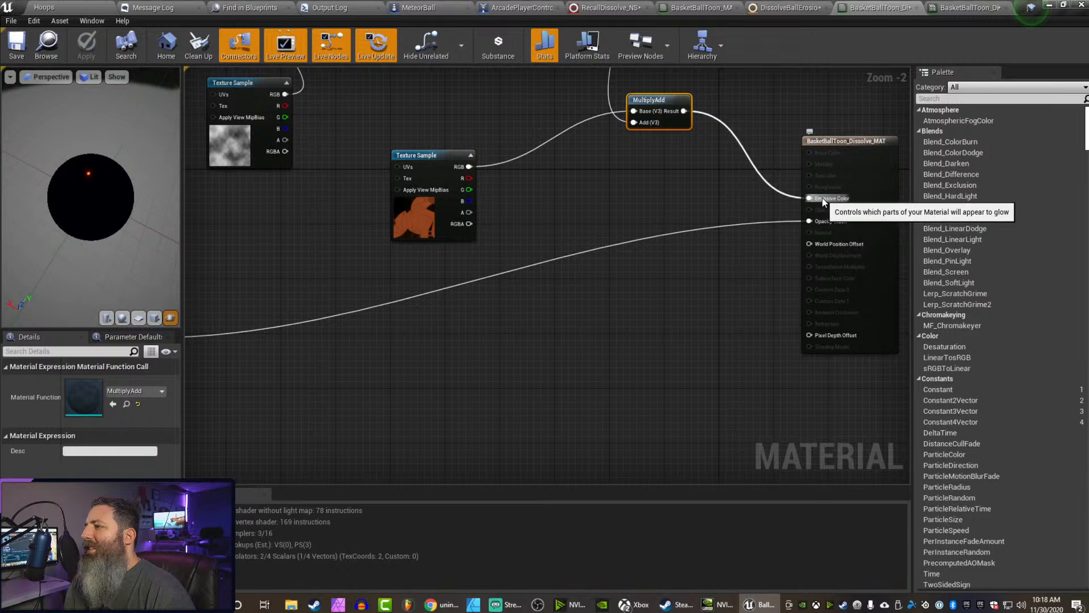
# Wire the glow Multiply output straight to Emissive Color and the basketball texture's RGB into the B input of the Add node before 1-x
pyautogui.moveTo(662, 198); pyautogui.dragTo(803, 388, button='right')
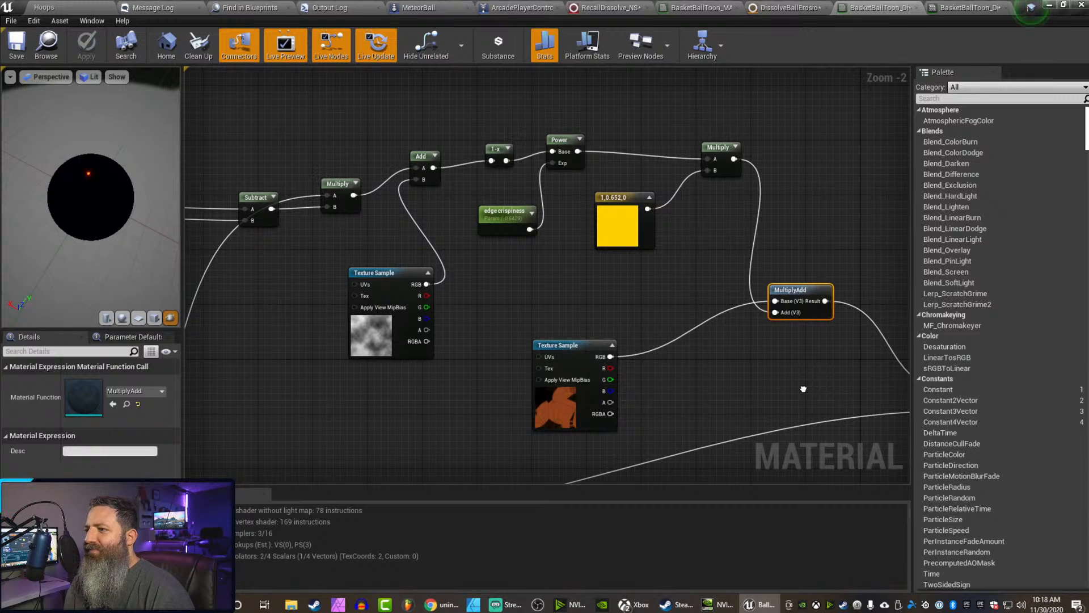
pyautogui.moveTo(804, 389); pyautogui.dragTo(931, 312, button='right')
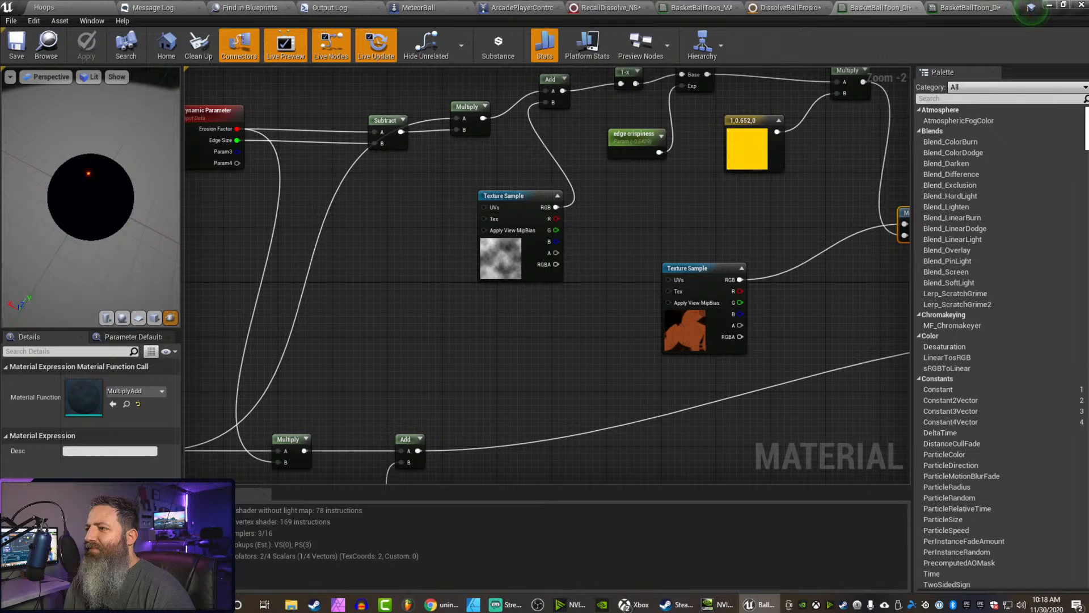
pyautogui.moveTo(911, 306); pyautogui.dragTo(910, 301, button='right')
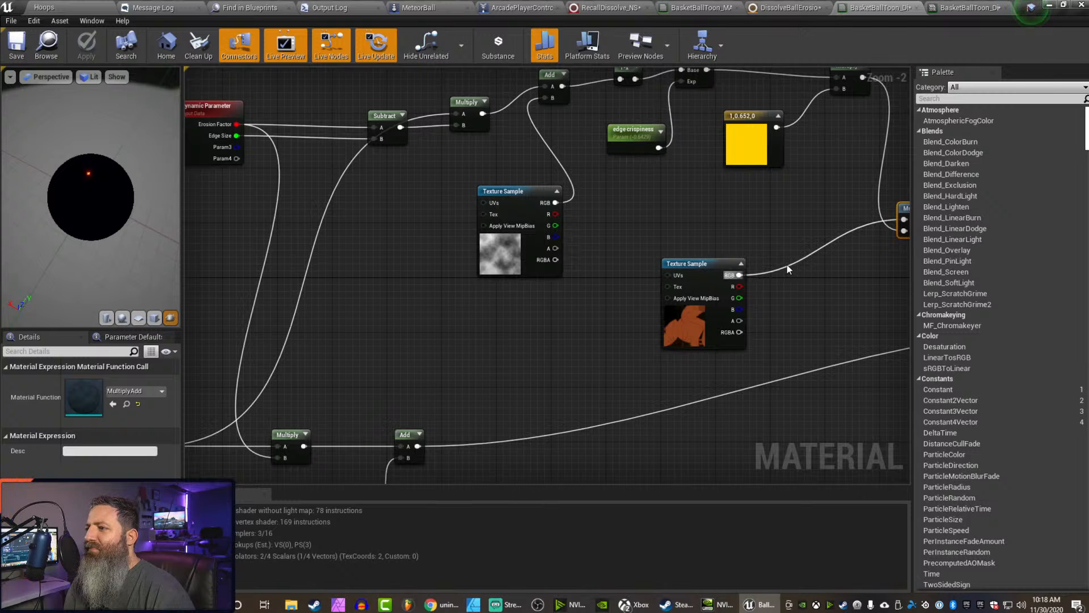
pyautogui.moveTo(770, 256); pyautogui.dragTo(648, 273, button='right')
pyautogui.moveTo(736, 264); pyautogui.dragTo(595, 253, button='right')
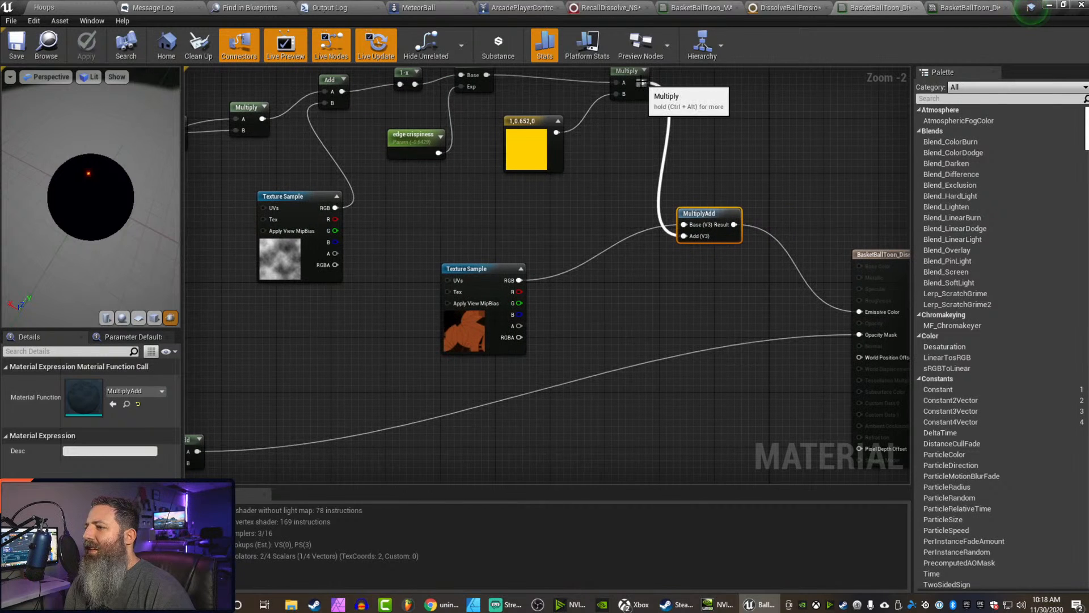
pyautogui.moveTo(642, 83); pyautogui.dragTo(859, 334)
pyautogui.moveTo(700, 236); pyautogui.dragTo(641, 249)
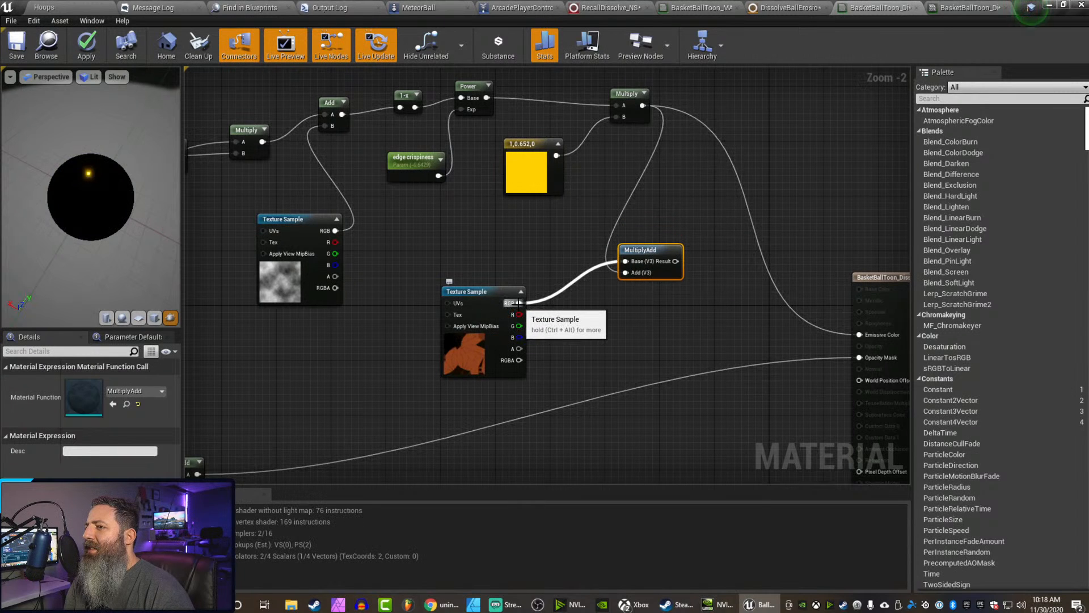
pyautogui.moveTo(518, 303); pyautogui.dragTo(327, 126)
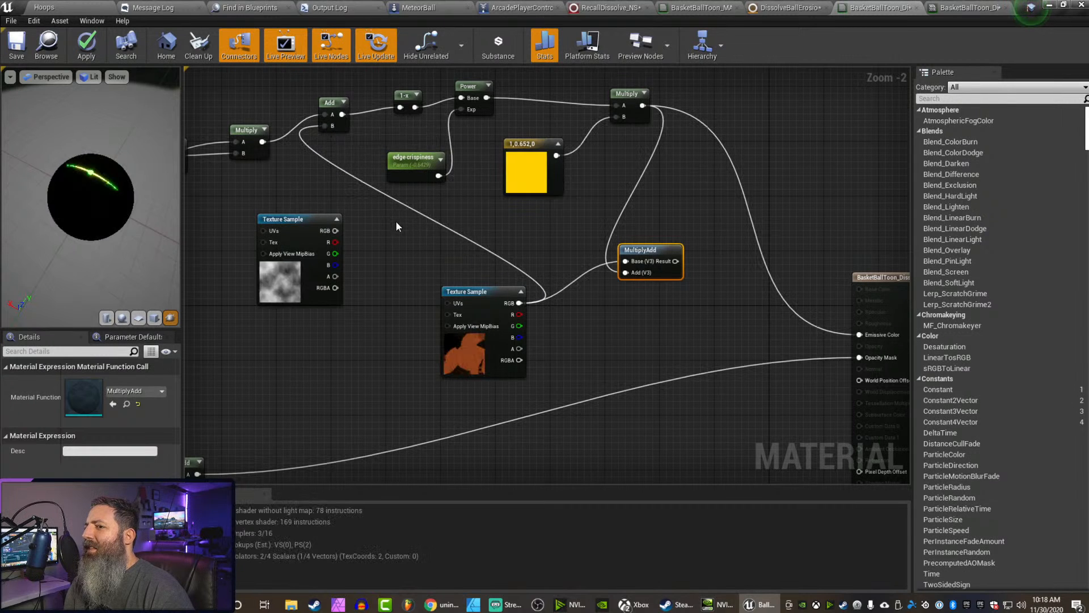
# Apply the rewired material and test the dissolve in the material instance by lowering Param R to about 0.08
pyautogui.click(84, 45)
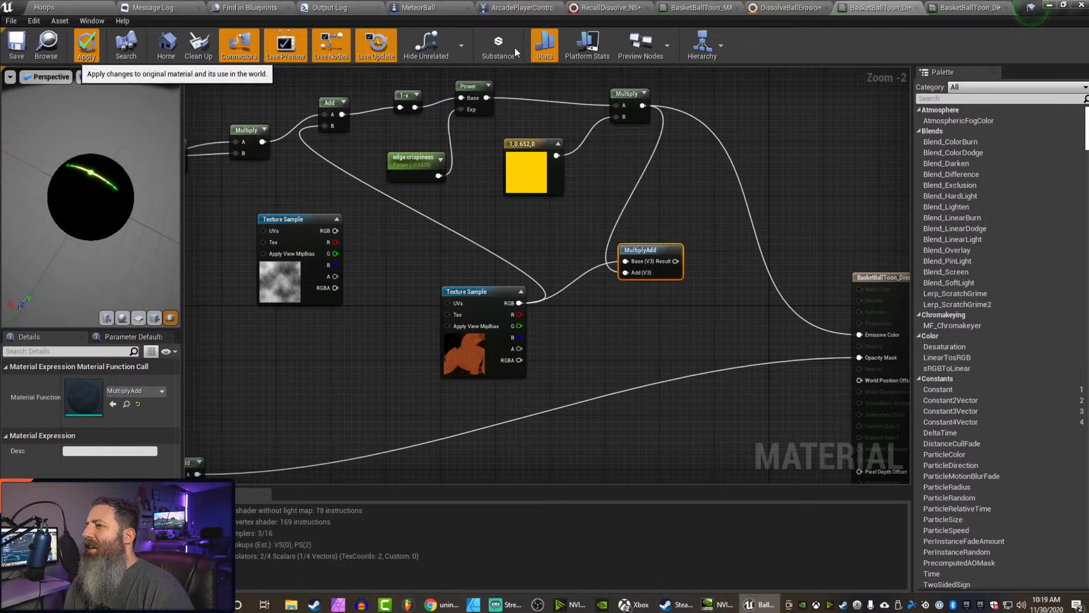
pyautogui.click(967, 7)
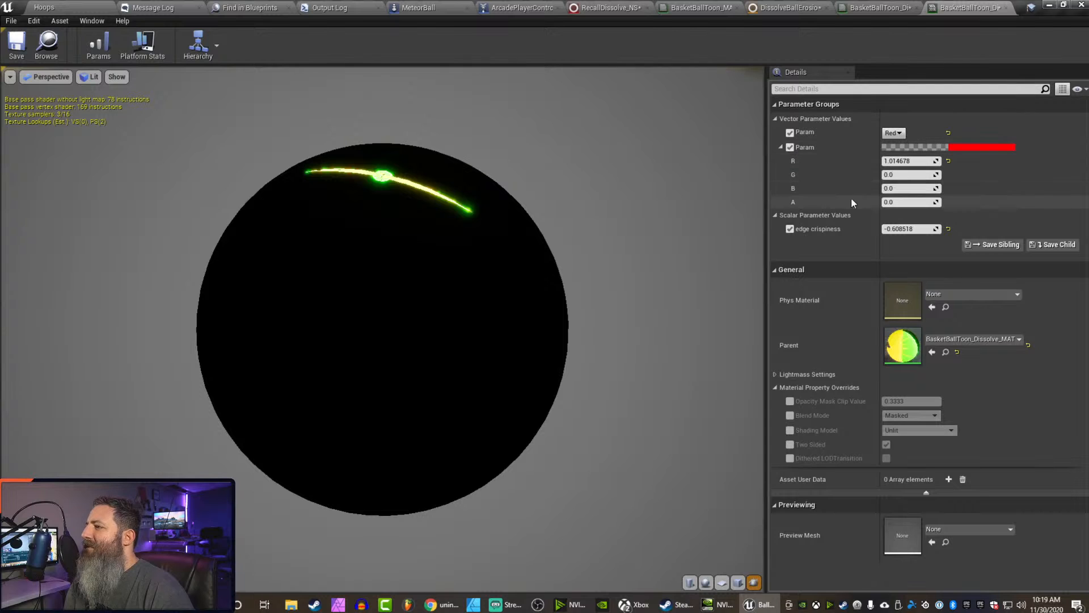
pyautogui.moveTo(904, 162); pyautogui.dragTo(848, 162)
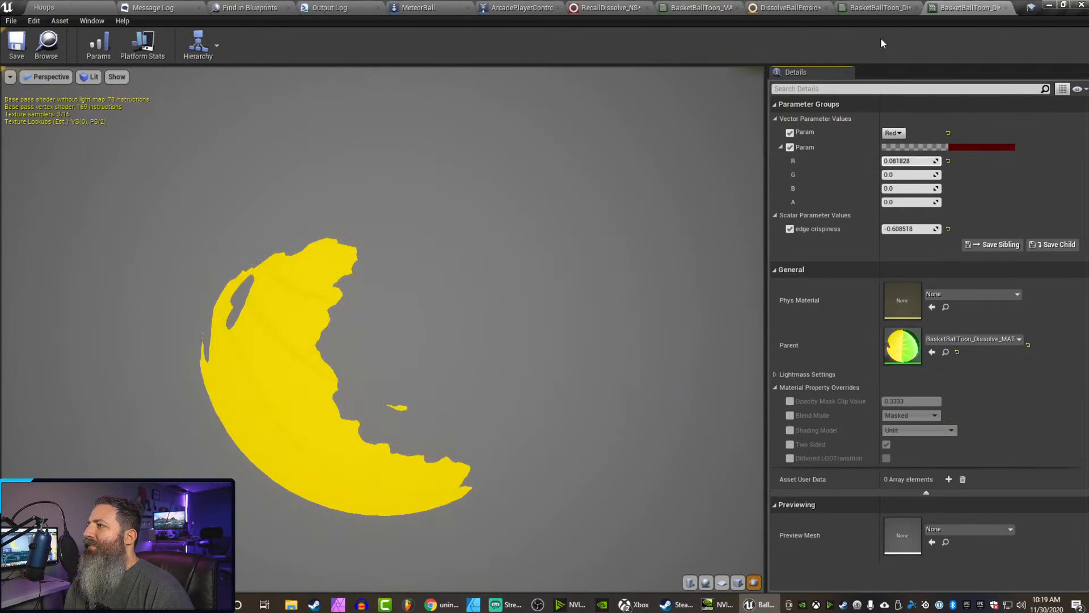
# Reconnect the noise texture's RGB to the Add node's B input and the MultiplyAdd Result to Emissive Color
pyautogui.click(868, 8)
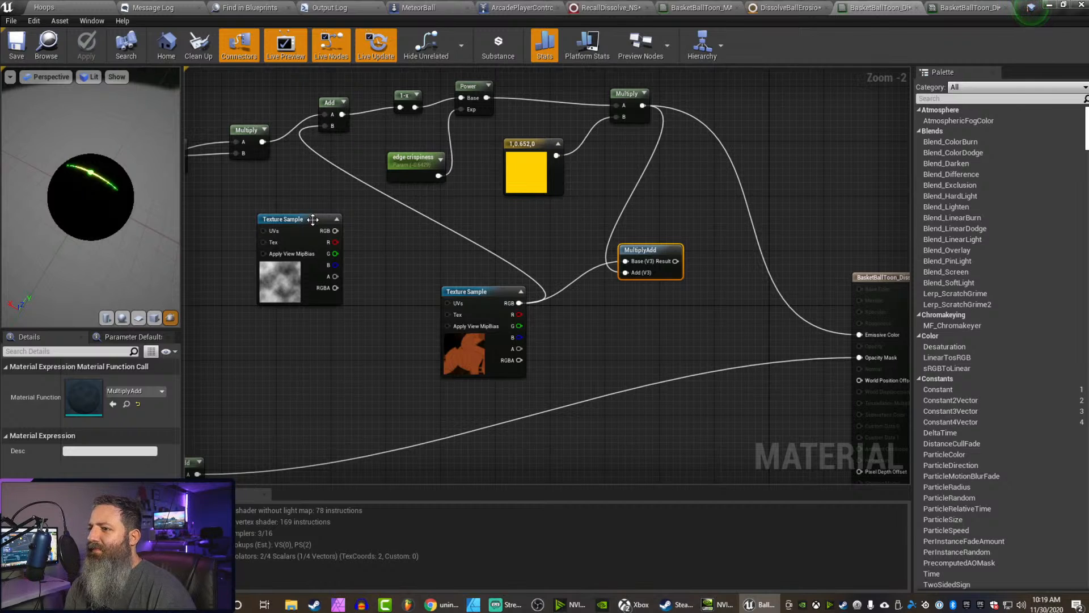
pyautogui.moveTo(335, 230); pyautogui.dragTo(329, 128)
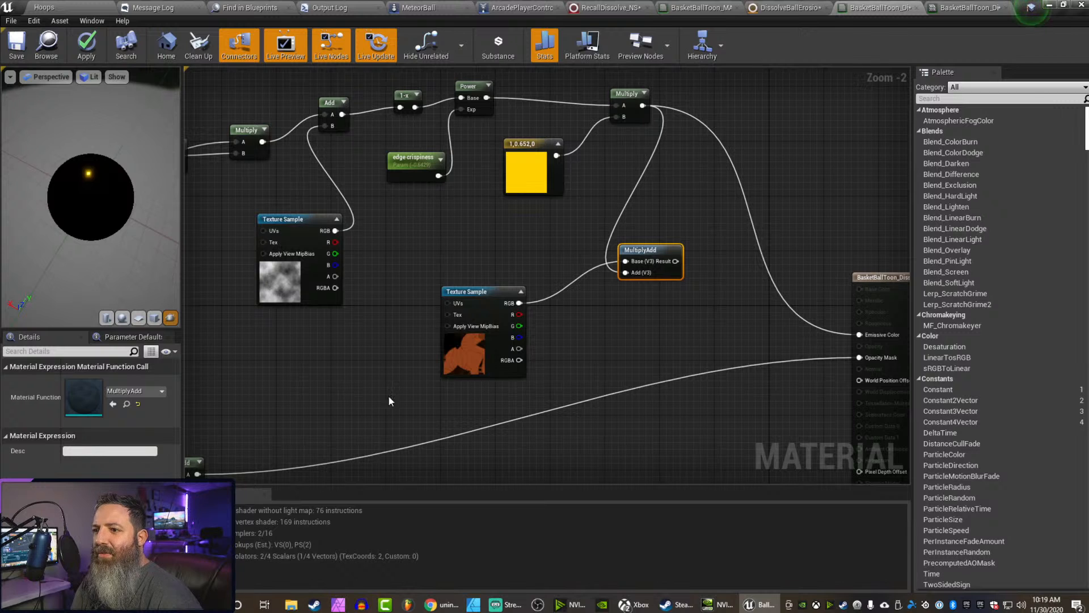
pyautogui.moveTo(376, 390); pyautogui.dragTo(290, 329, button='right')
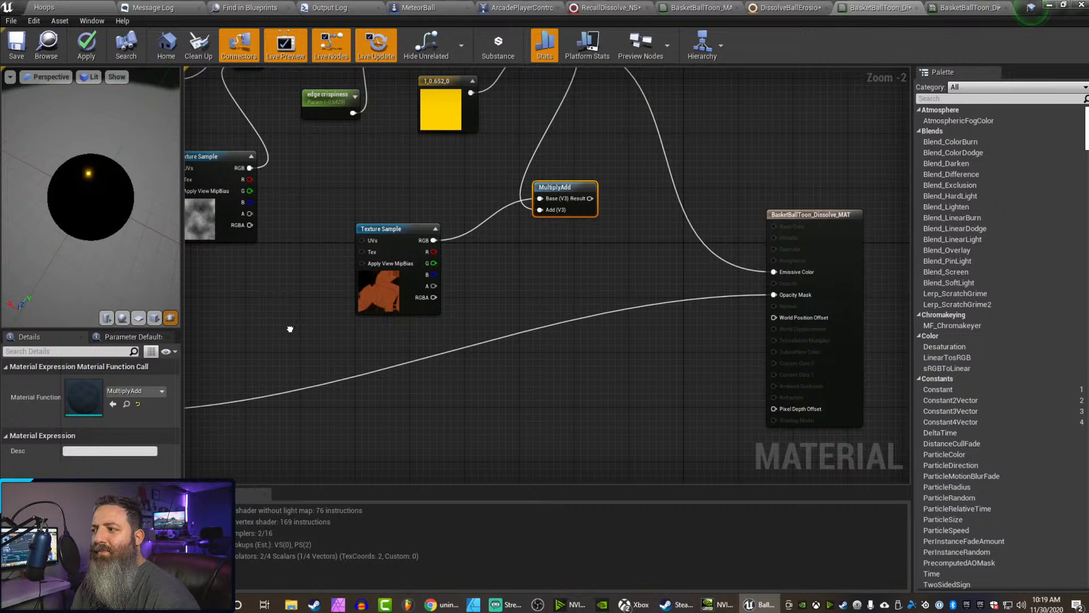
pyautogui.moveTo(290, 329); pyautogui.dragTo(292, 389, button='right')
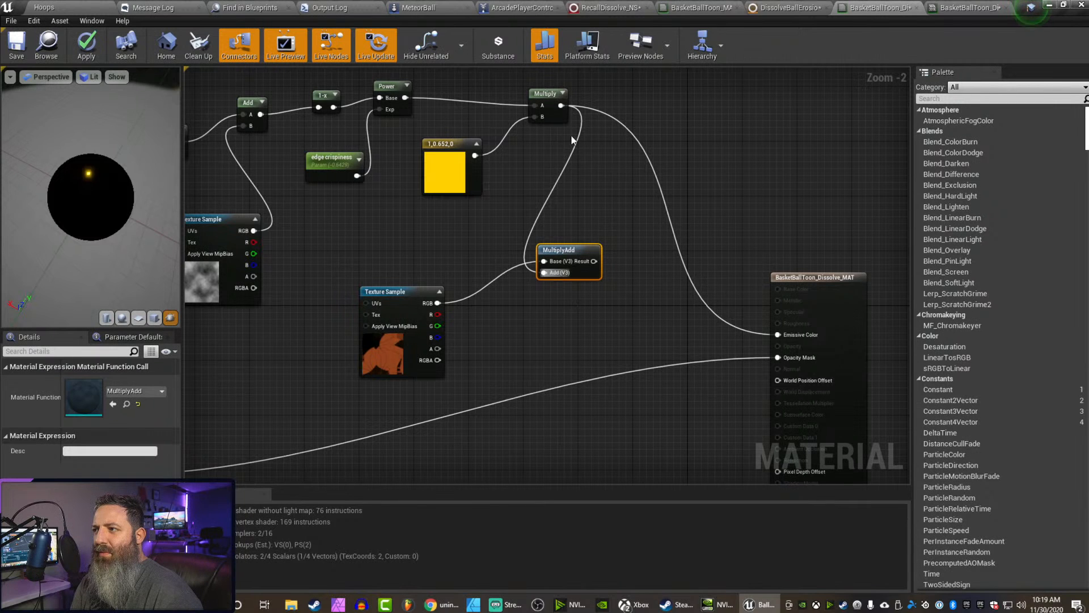
pyautogui.moveTo(594, 261); pyautogui.dragTo(784, 334)
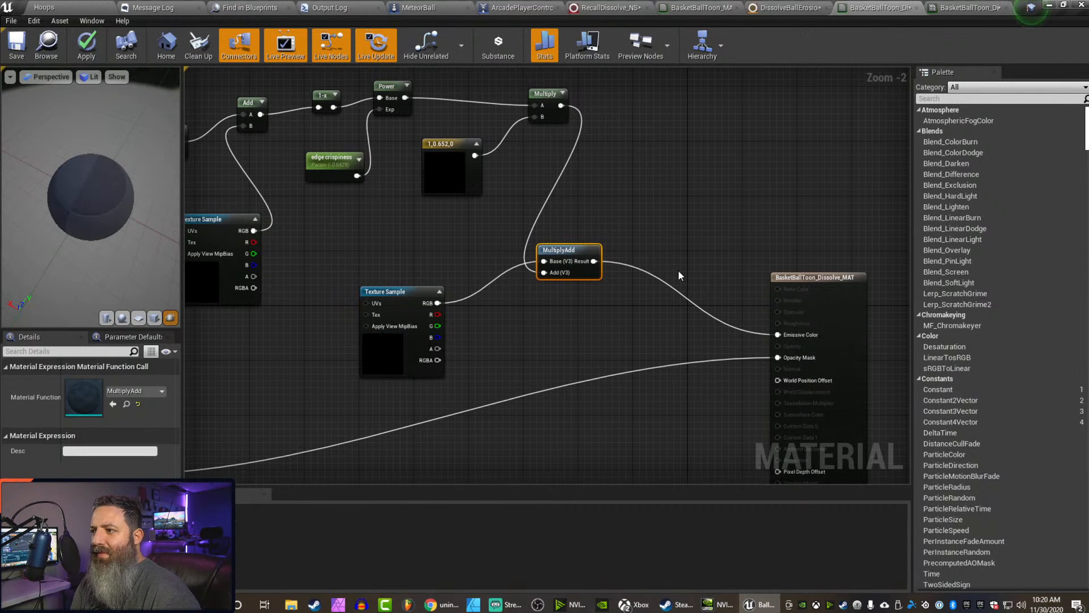
# Swap the MultiplyAdd inputs so the glow Multiply output feeds Base and the basketball texture's RGB feeds Add
pyautogui.keyDown('ctrl'); pyautogui.moveTo(437, 303); pyautogui.dragTo(504, 295); pyautogui.keyUp('ctrl')
pyautogui.click(462, 246)
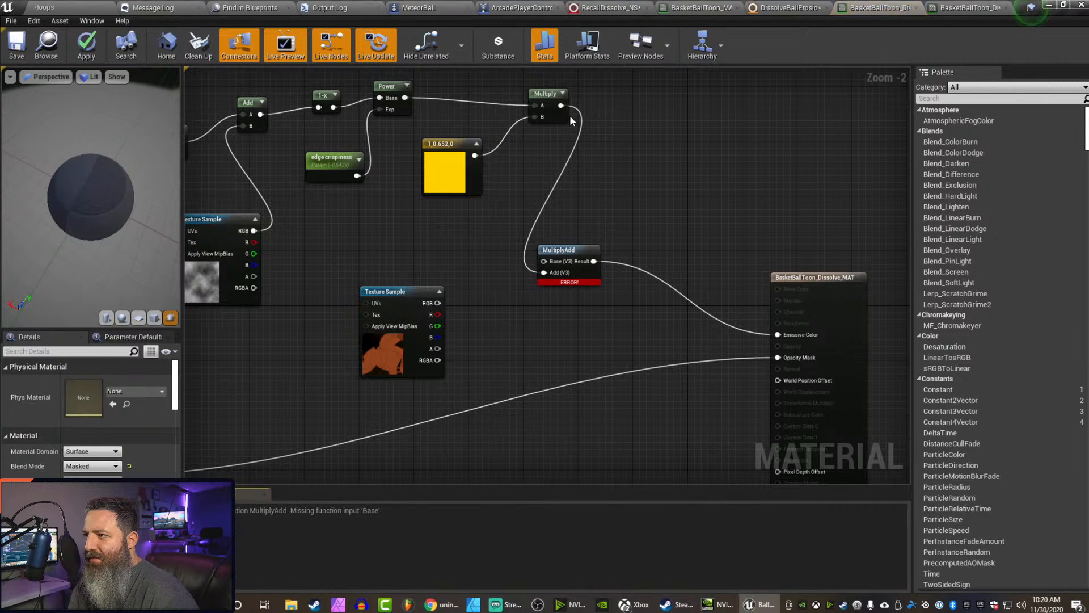
pyautogui.moveTo(565, 110); pyautogui.dragTo(545, 261)
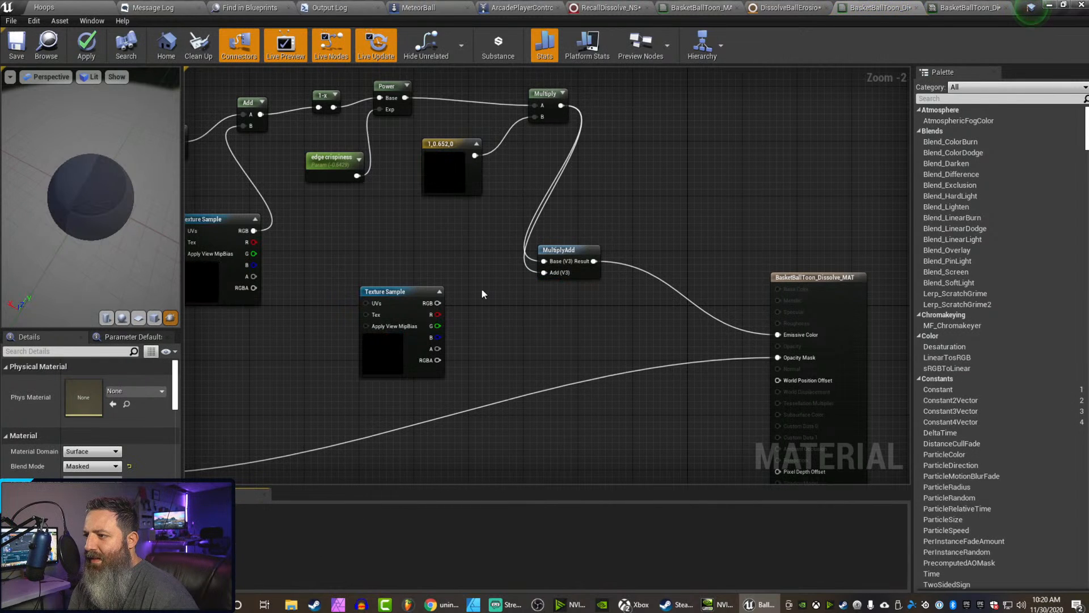
pyautogui.moveTo(438, 303); pyautogui.dragTo(544, 272)
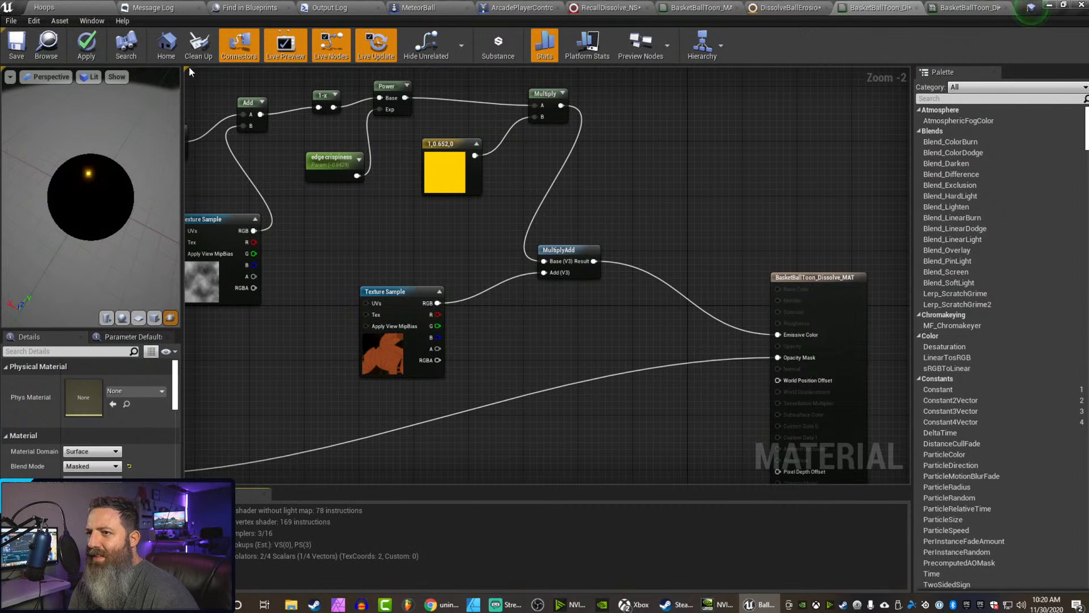
# Apply the swapped MultiplyAdd wiring and test it in the material instance by raising Param R to about 0.81
pyautogui.click(35, 50)
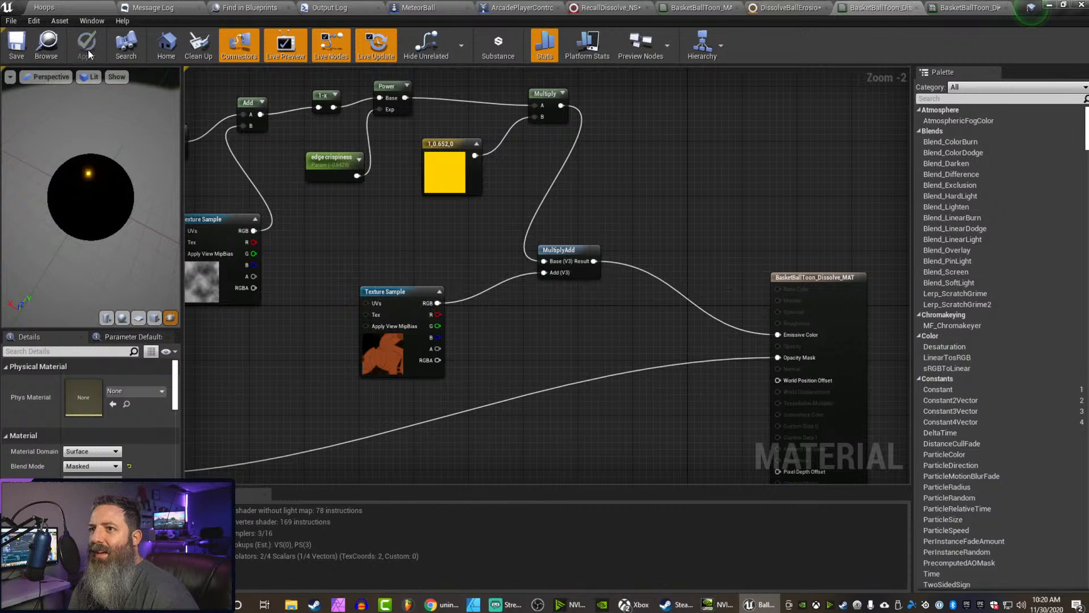
pyautogui.click(964, 8)
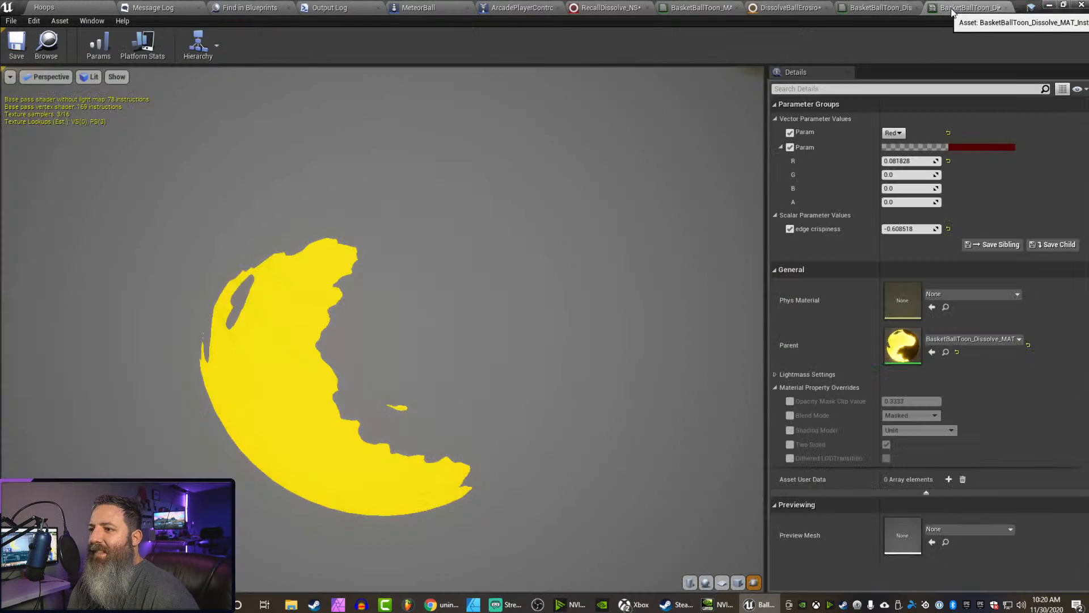
pyautogui.moveTo(908, 161); pyautogui.dragTo(954, 162)
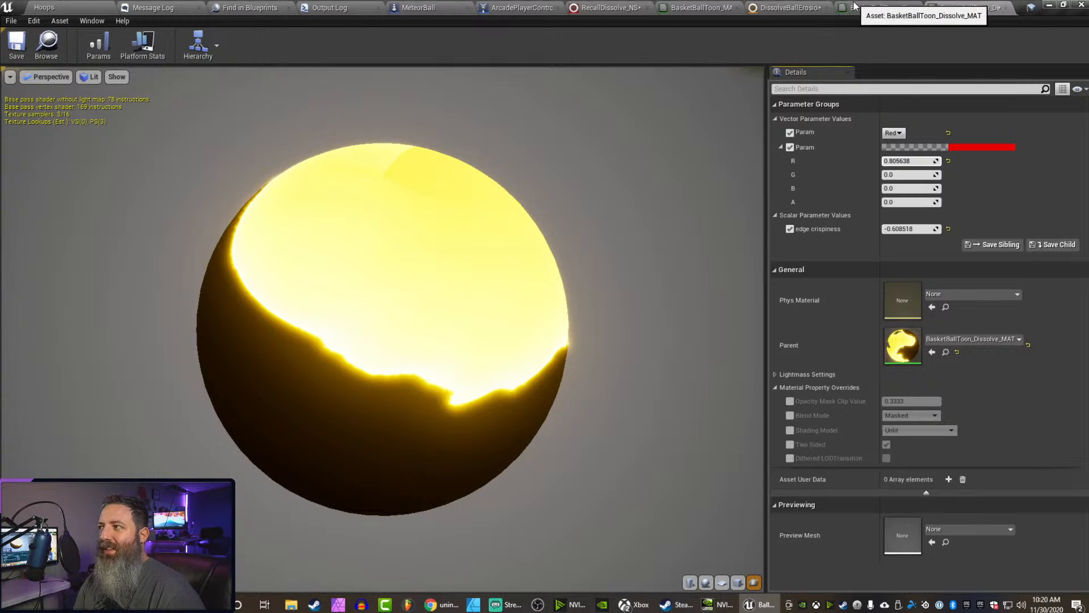
# Move the basketball Texture Sample node slightly closer to the MultiplyAdd node in the dissolve graph
pyautogui.click(854, 6)
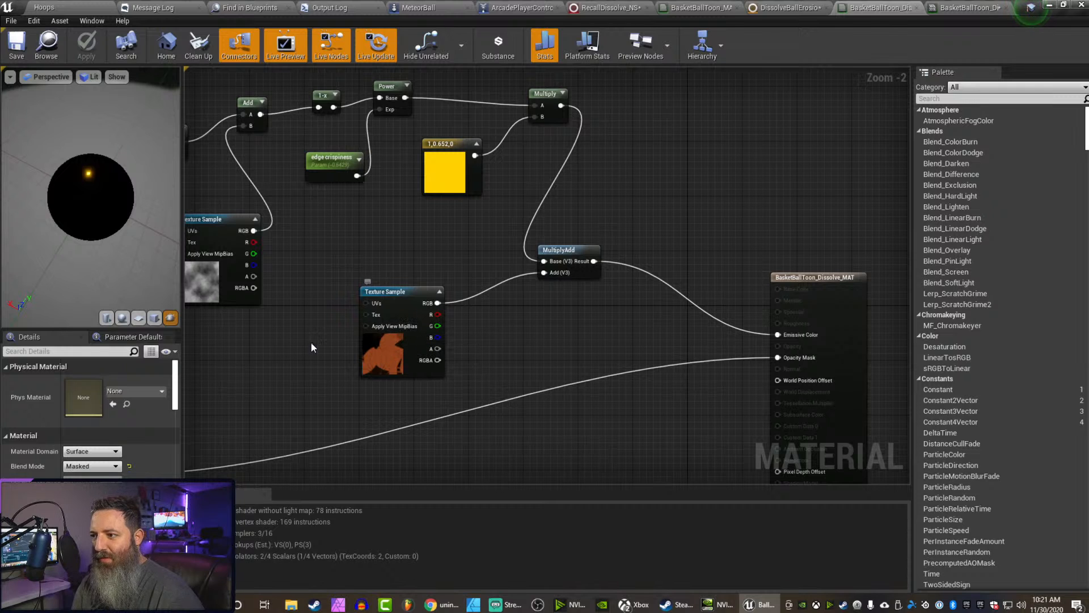
pyautogui.moveTo(507, 369)
pyautogui.mouseDown(button='right')
pyautogui.moveTo(522, 339)
pyautogui.moveTo(506, 379)
pyautogui.mouseUp(button='right')
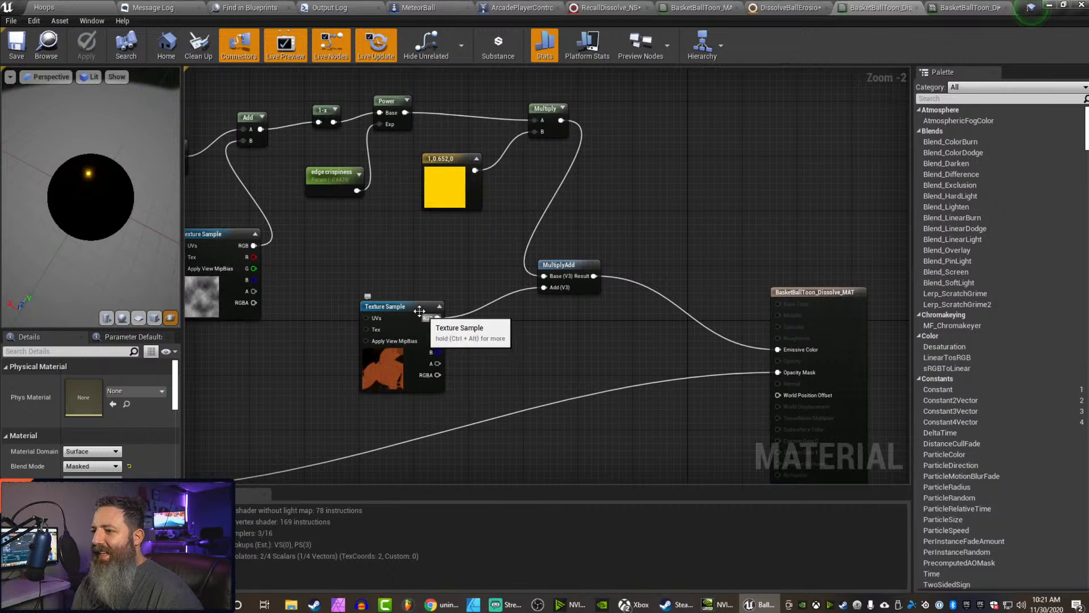
pyautogui.moveTo(408, 307); pyautogui.dragTo(433, 310)
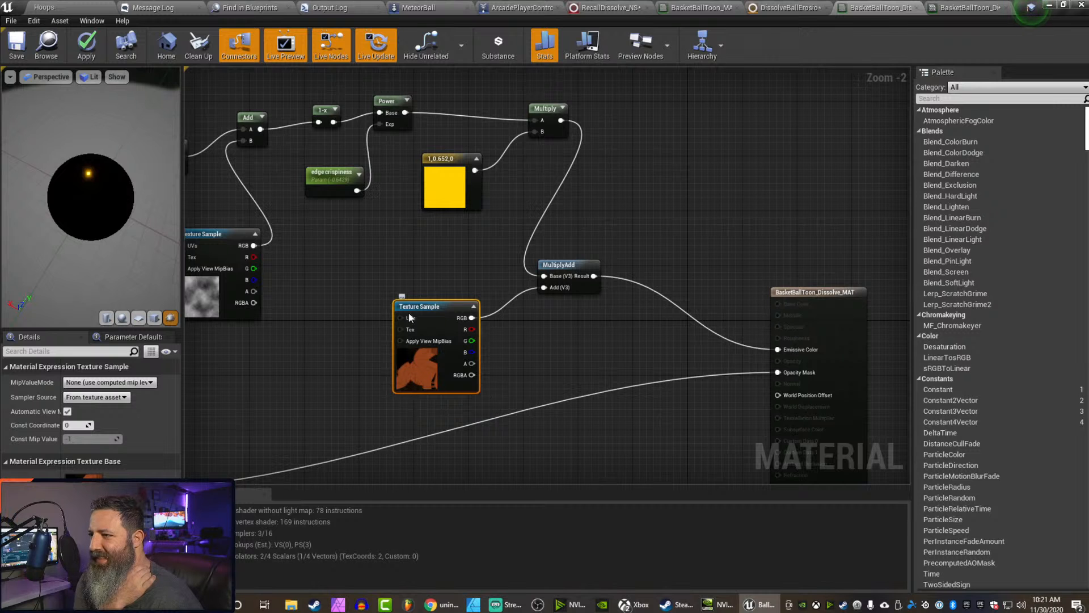
pyautogui.moveTo(296, 280); pyautogui.dragTo(513, 273, button='right')
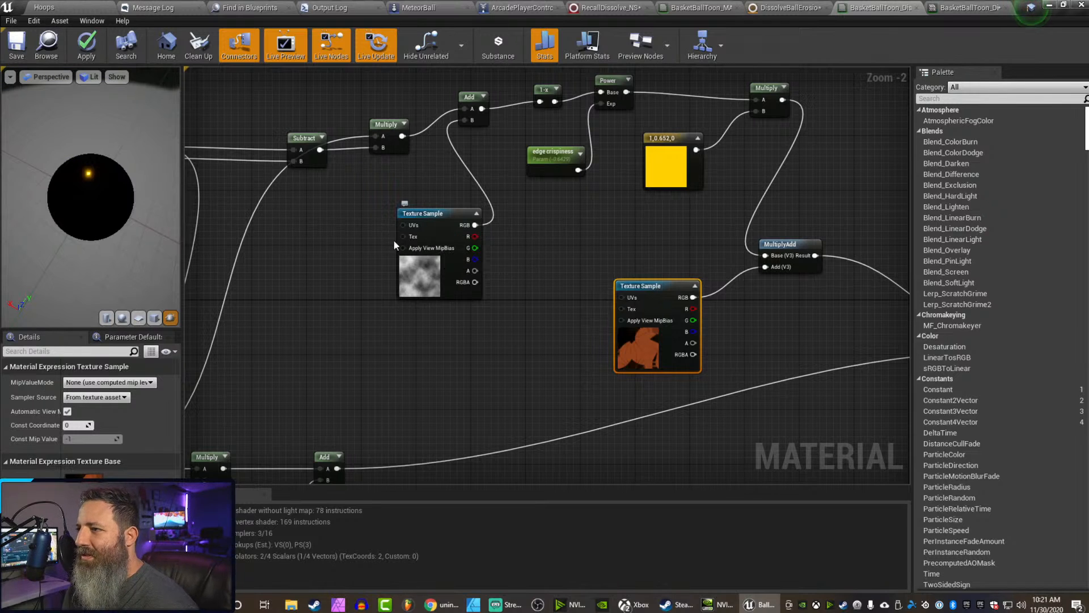
pyautogui.moveTo(555, 306); pyautogui.dragTo(358, 291, button='right')
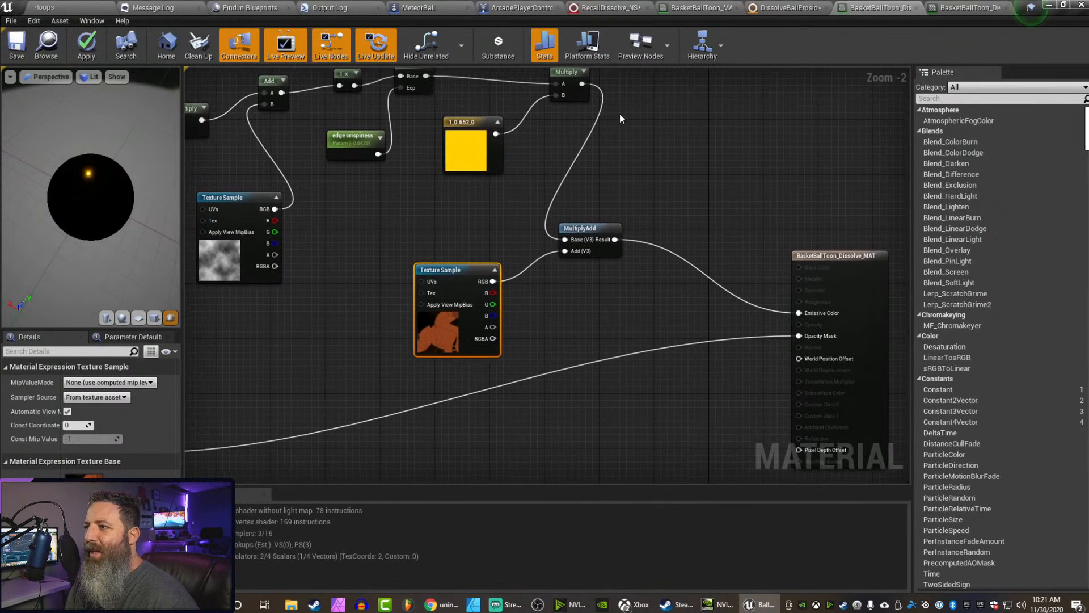
# Apply the material and test the instance by varying edge crispiness from about 0.91 to -0.71 and setting Param R to about 0.95
pyautogui.click(86, 44)
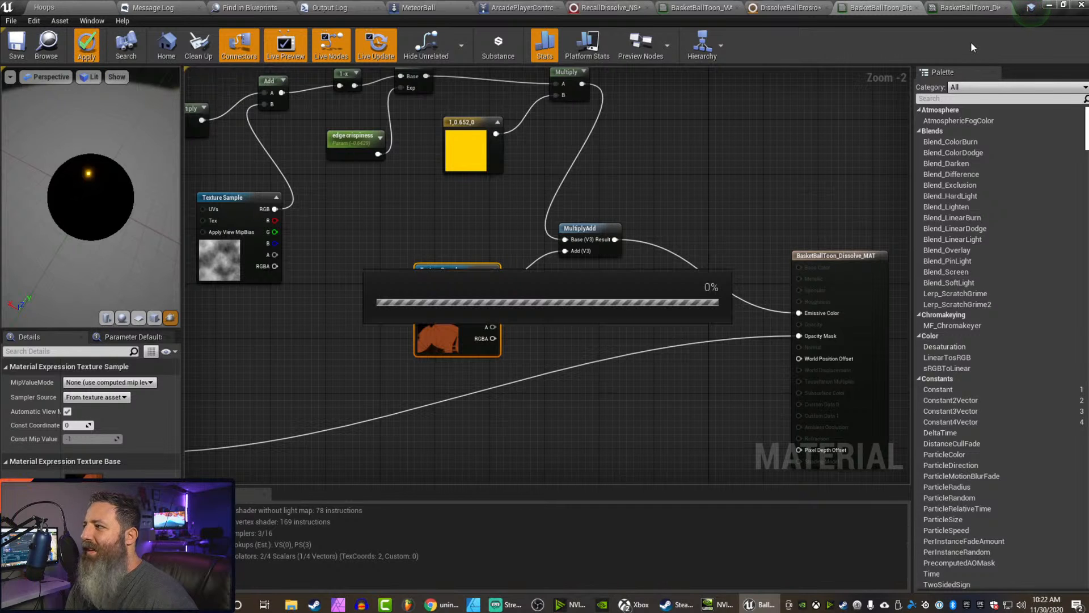
pyautogui.click(957, 8)
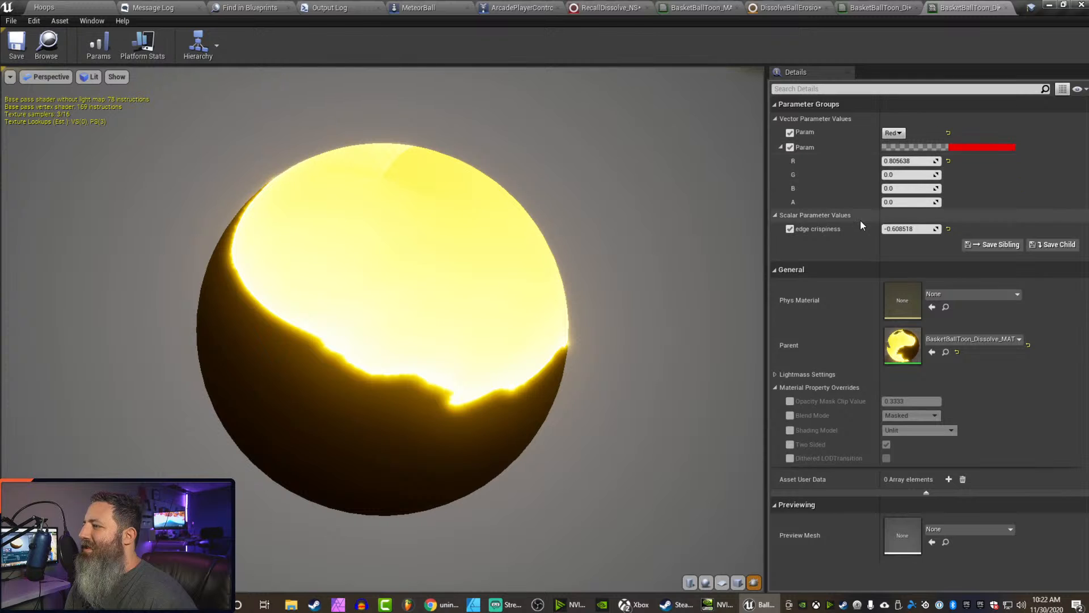
pyautogui.moveTo(895, 228); pyautogui.dragTo(924, 228)
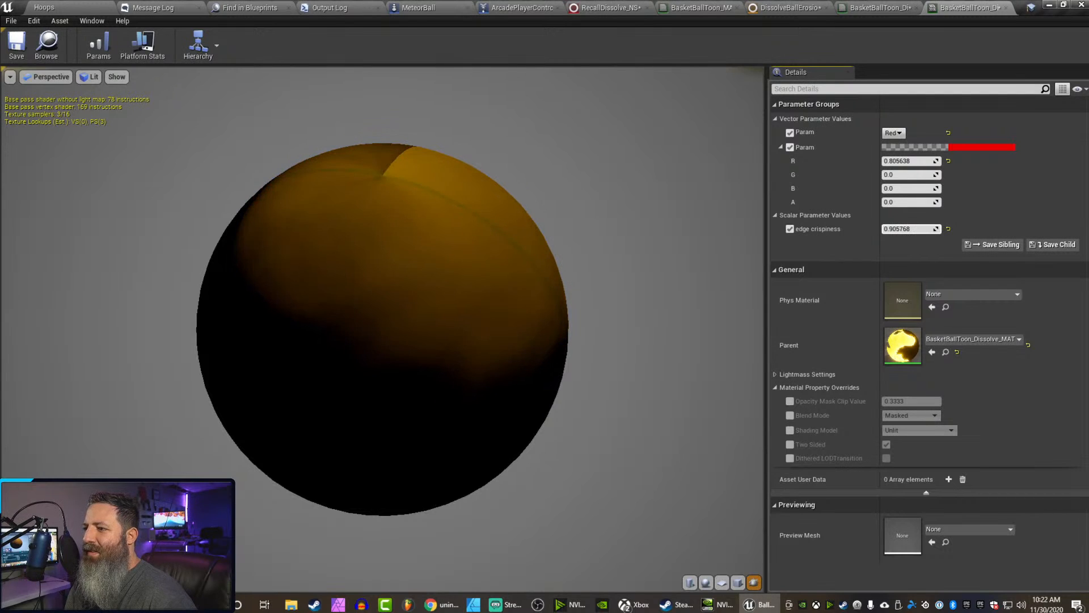
pyautogui.moveTo(924, 229); pyautogui.dragTo(901, 228)
pyautogui.moveTo(922, 164); pyautogui.dragTo(928, 164)
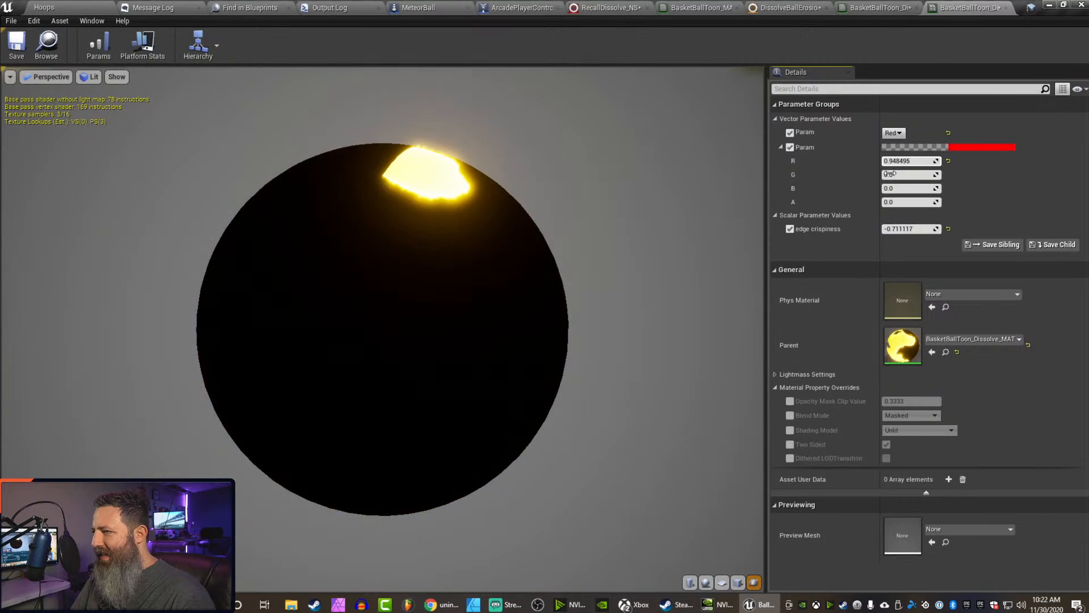
# Delete the MultiplyAdd node from the dissolve material graph
pyautogui.click(880, 8)
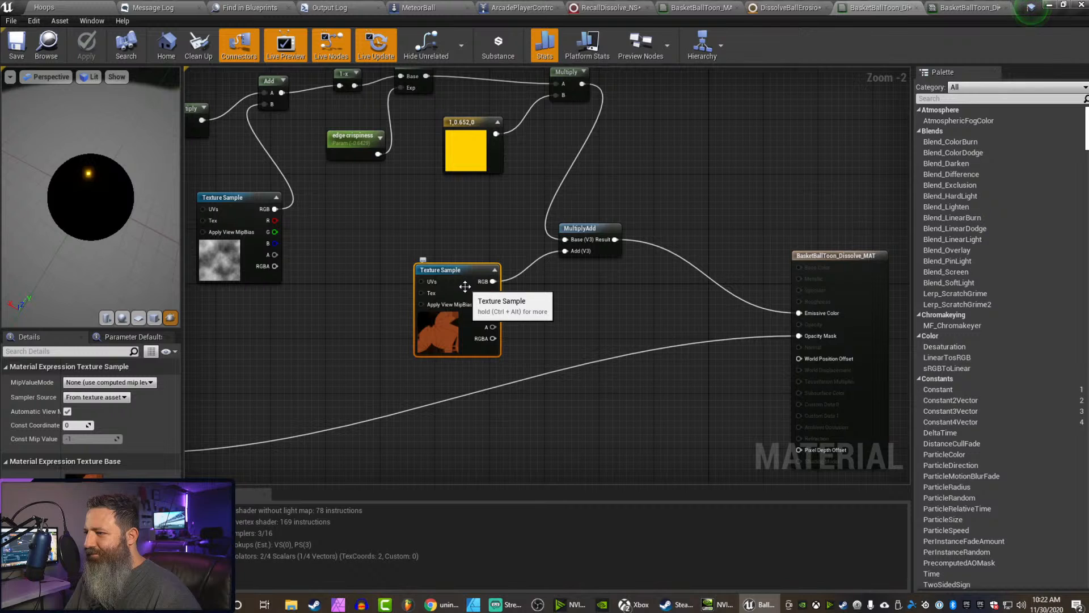
pyautogui.click(576, 228)
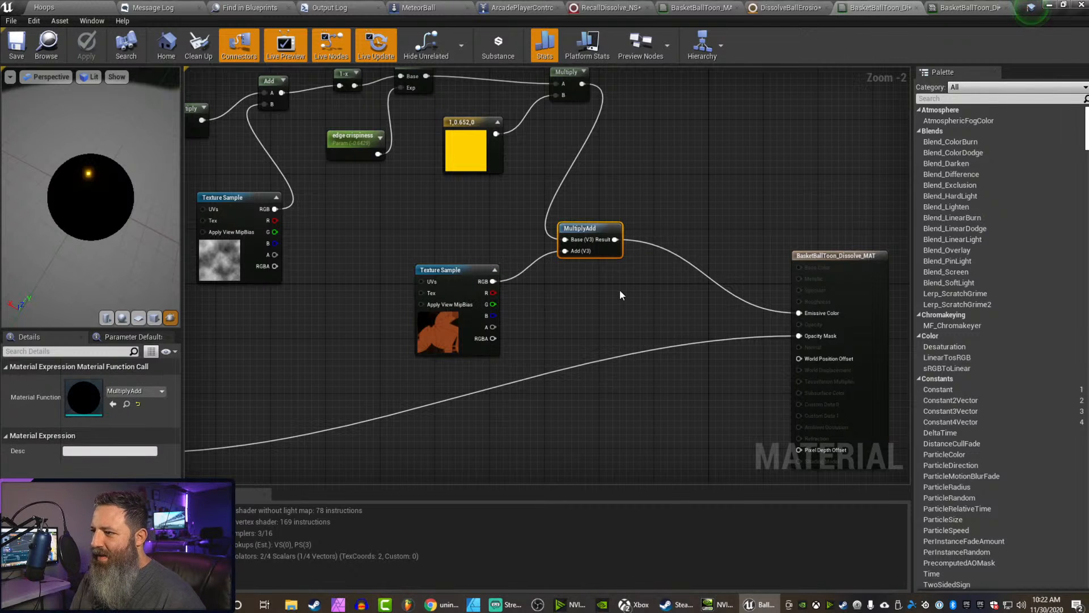
pyautogui.press('Delete')
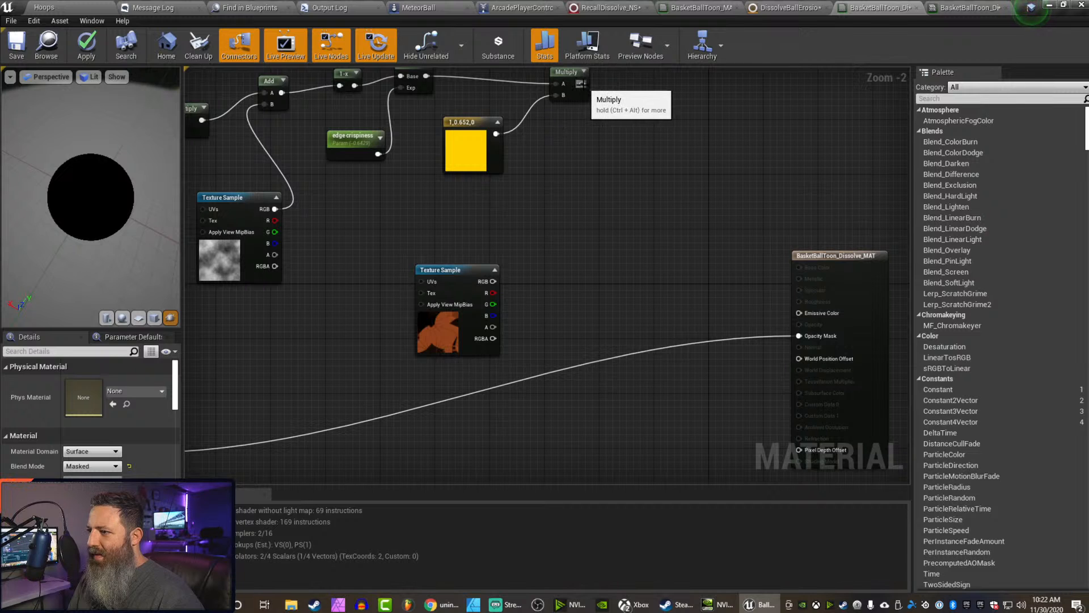
# Add a MatLayerBlend_Emissive node fed by the RGB output of the basketball Texture Sample
pyautogui.moveTo(493, 281); pyautogui.dragTo(582, 233)
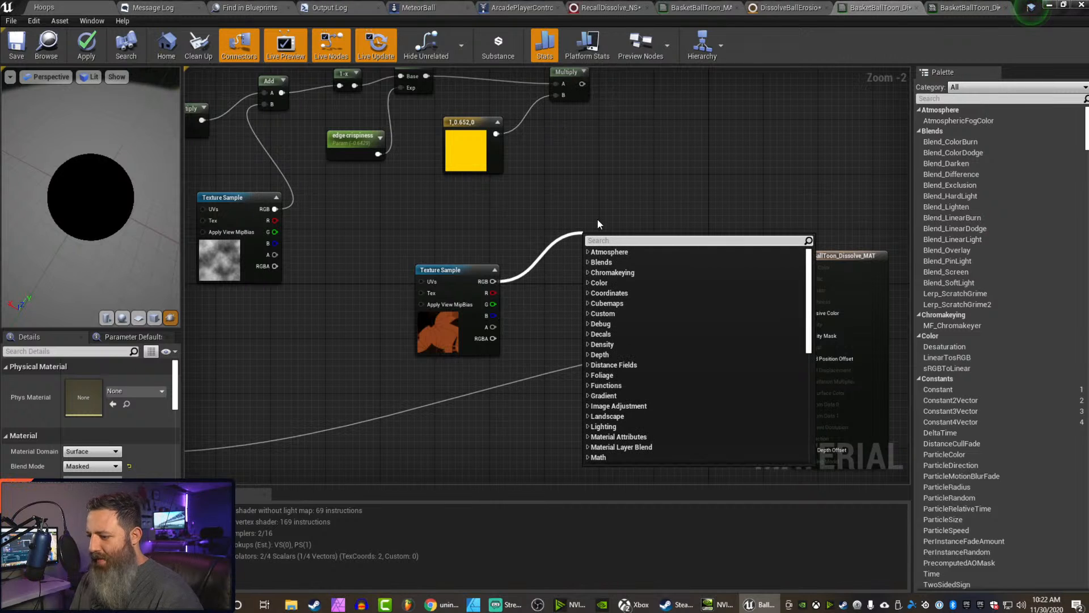
pyautogui.write('blend')
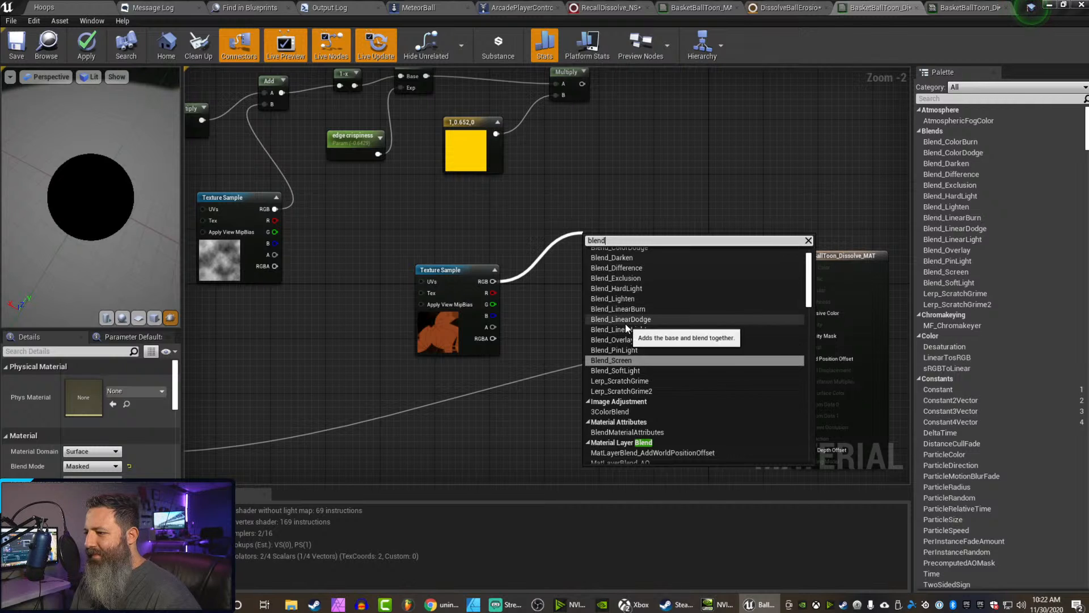
pyautogui.scroll(-1, 629, 325)
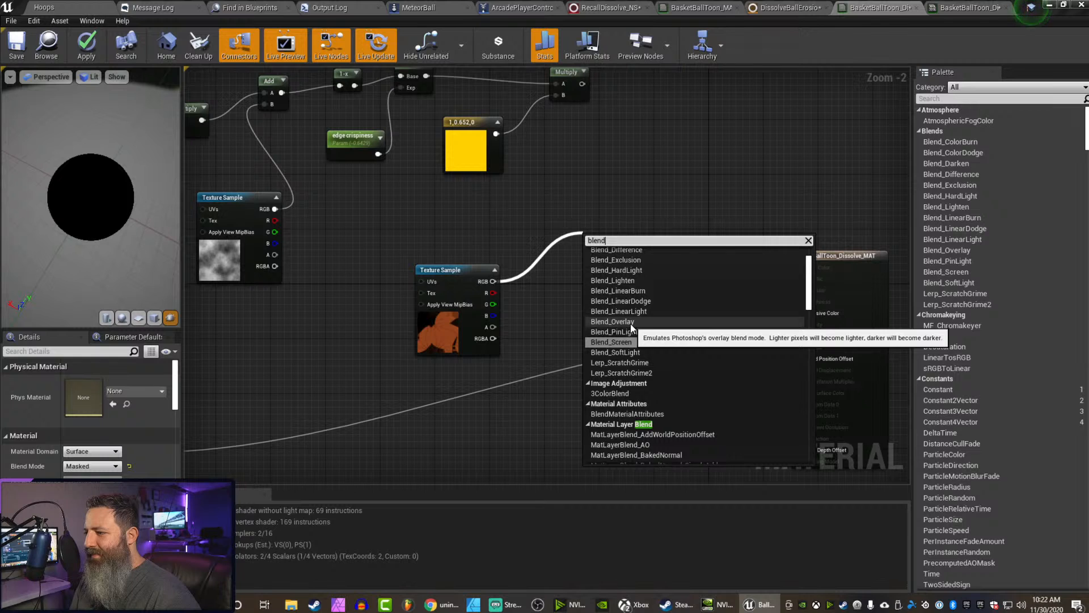
pyautogui.scroll(-1, 631, 323)
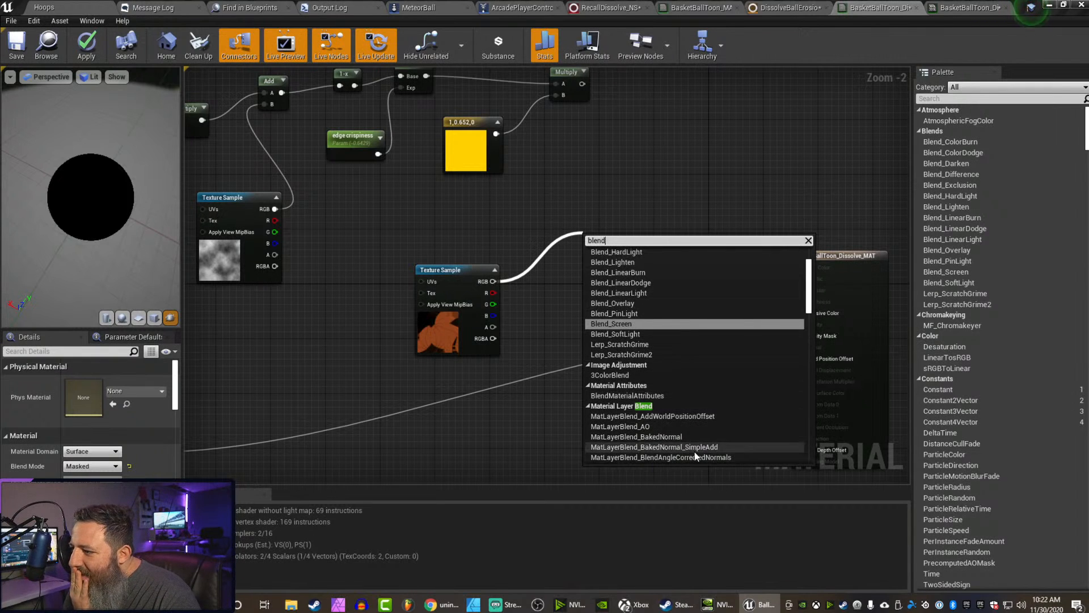
pyautogui.scroll(-3, 696, 448)
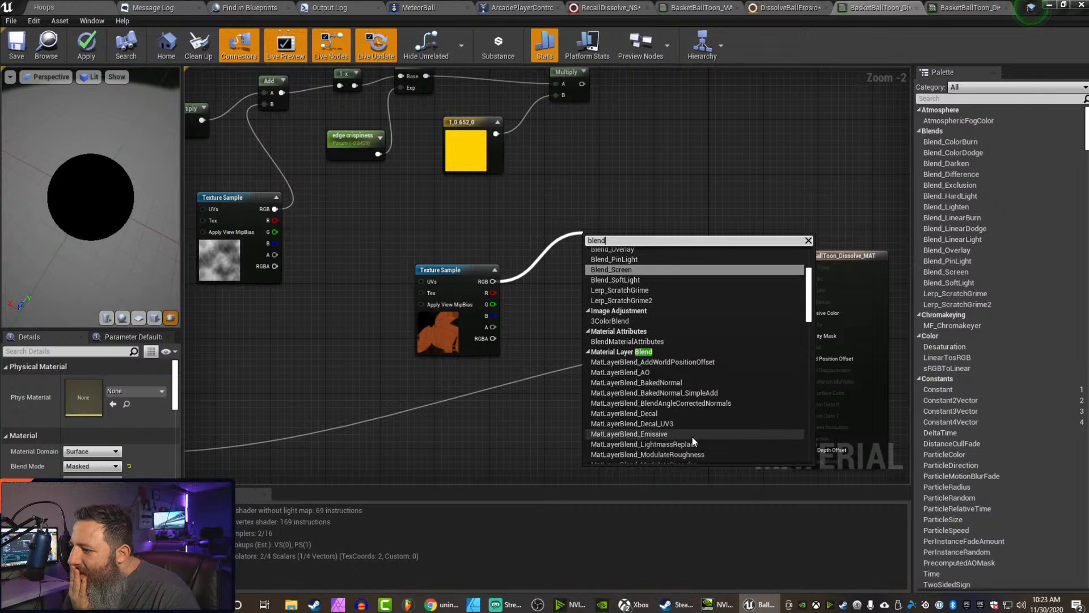
pyautogui.click(692, 436)
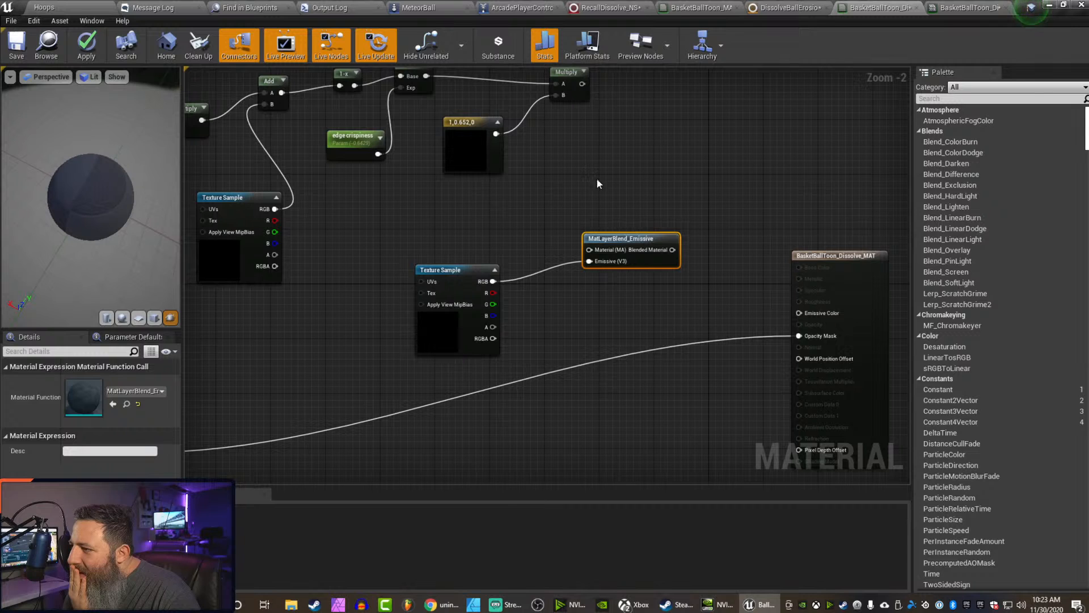
# Try to connect the yellow glow's Multiply output to the MatLayerBlend_Emissive material input, and delete that blend node
pyautogui.moveTo(582, 84); pyautogui.dragTo(595, 248)
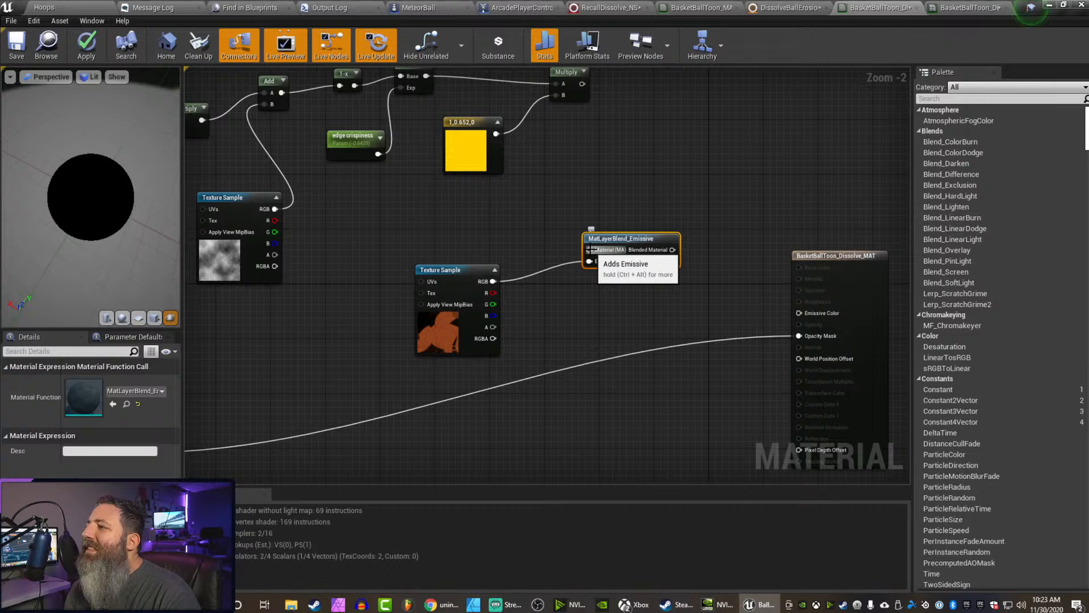
pyautogui.moveTo(581, 84); pyautogui.dragTo(585, 195)
pyautogui.click(652, 138)
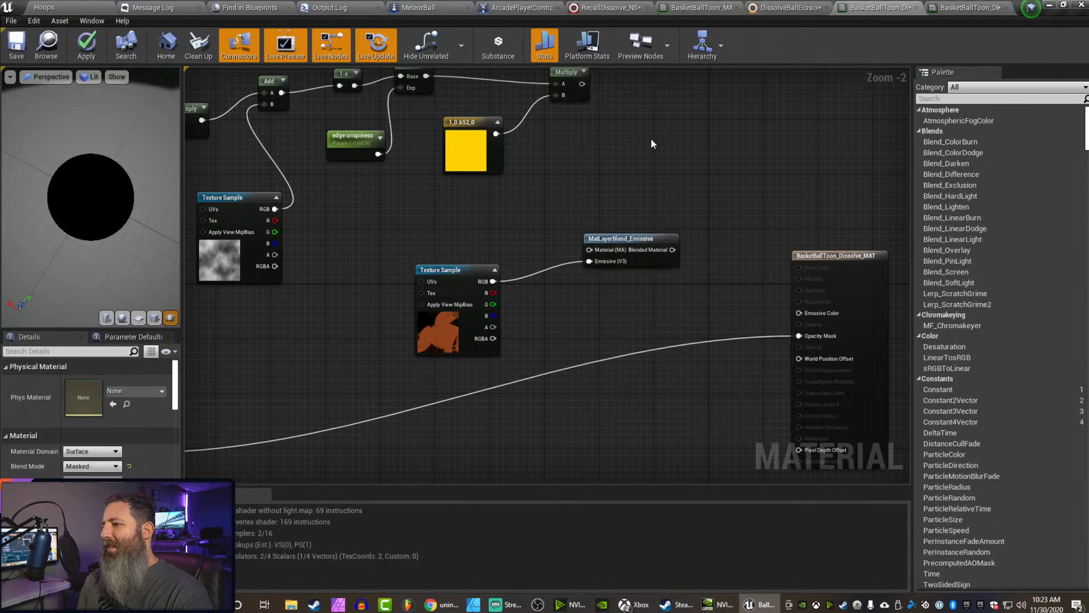
pyautogui.click(627, 236)
pyautogui.press('Delete')
# Add a Blend_Screen node with the basketball texture as Base and the yellow Multiply as Blend, and connect its Result to Emissive Color
pyautogui.moveTo(493, 281); pyautogui.dragTo(588, 224)
pyautogui.write('blend')
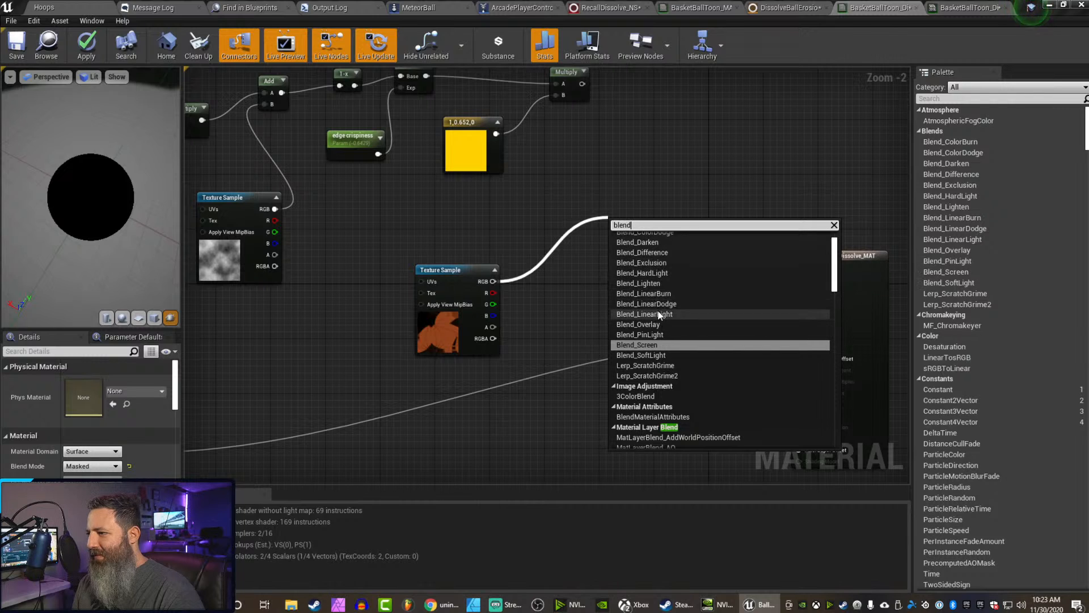
pyautogui.click(655, 344)
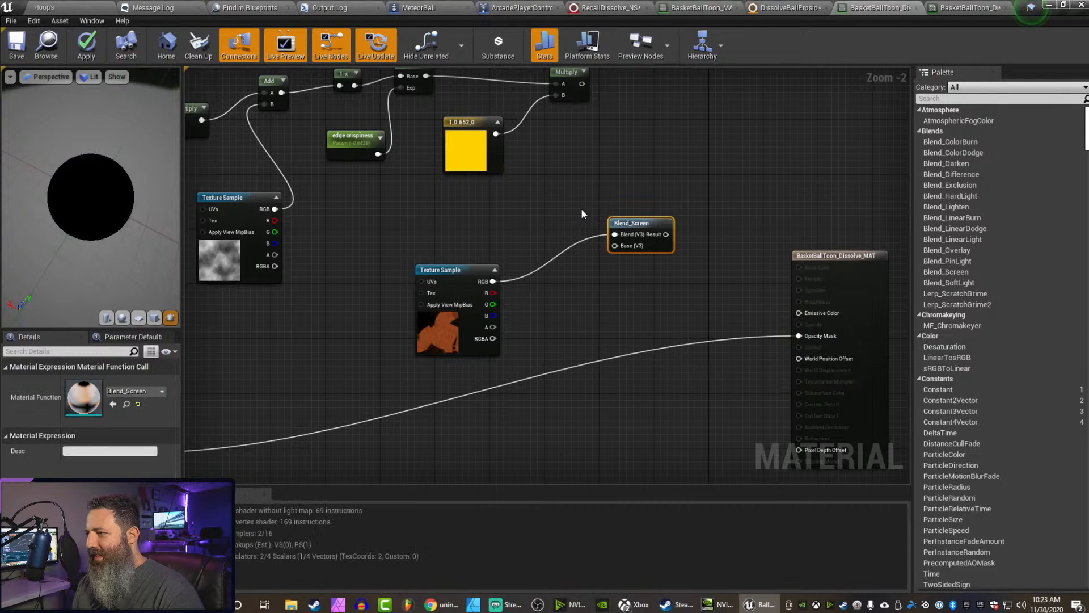
pyautogui.moveTo(493, 282); pyautogui.dragTo(615, 246)
pyautogui.moveTo(582, 83); pyautogui.dragTo(798, 326)
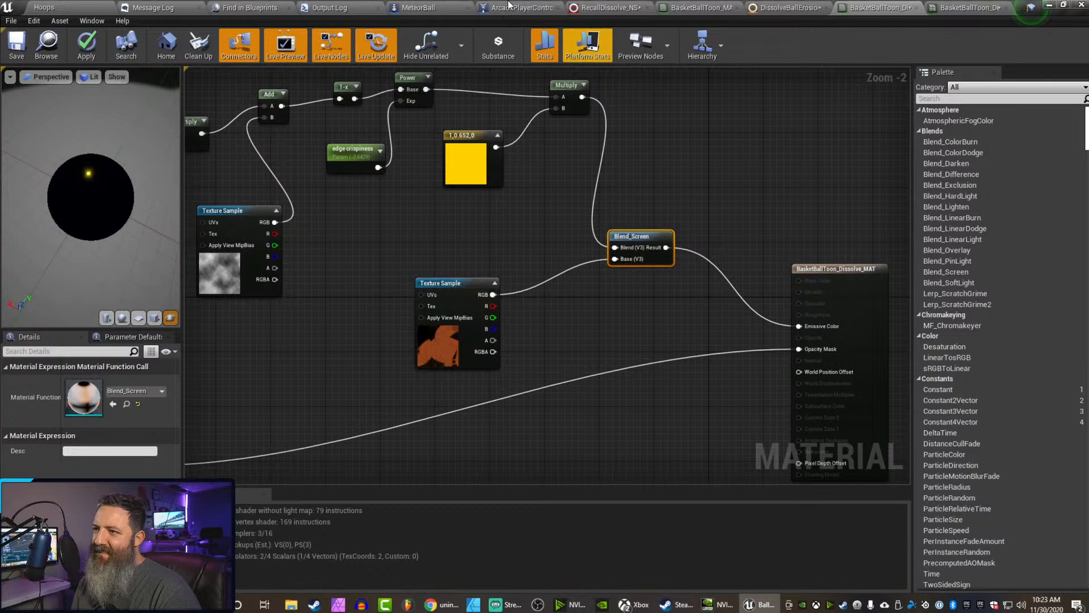
# Apply the Blend_Screen wiring and test the material instance with edge crispiness at about -0.995 and Param R at about 0.91
pyautogui.click(88, 48)
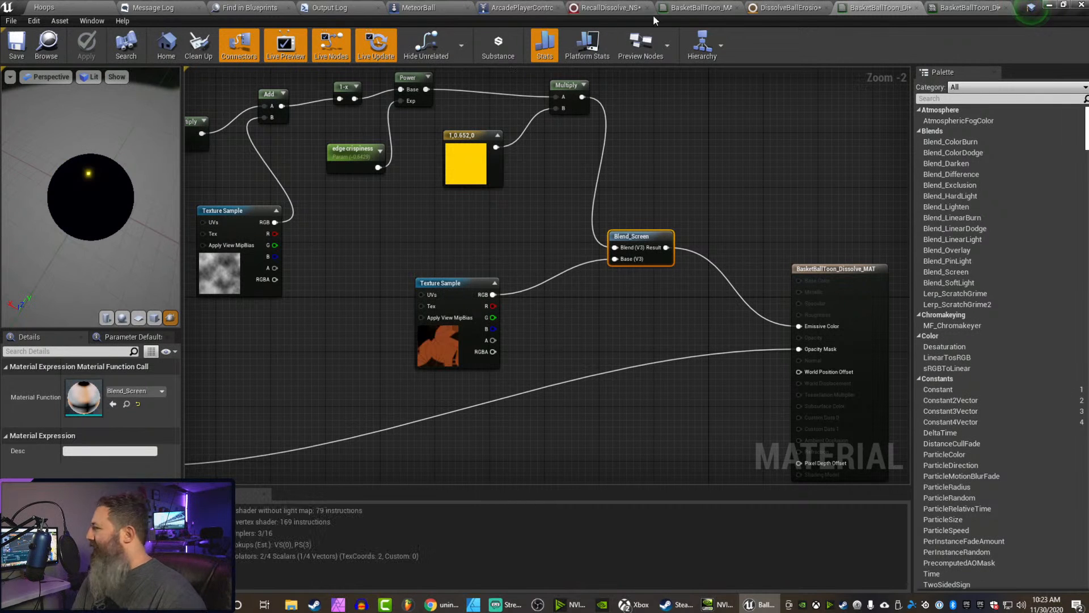
pyautogui.click(965, 8)
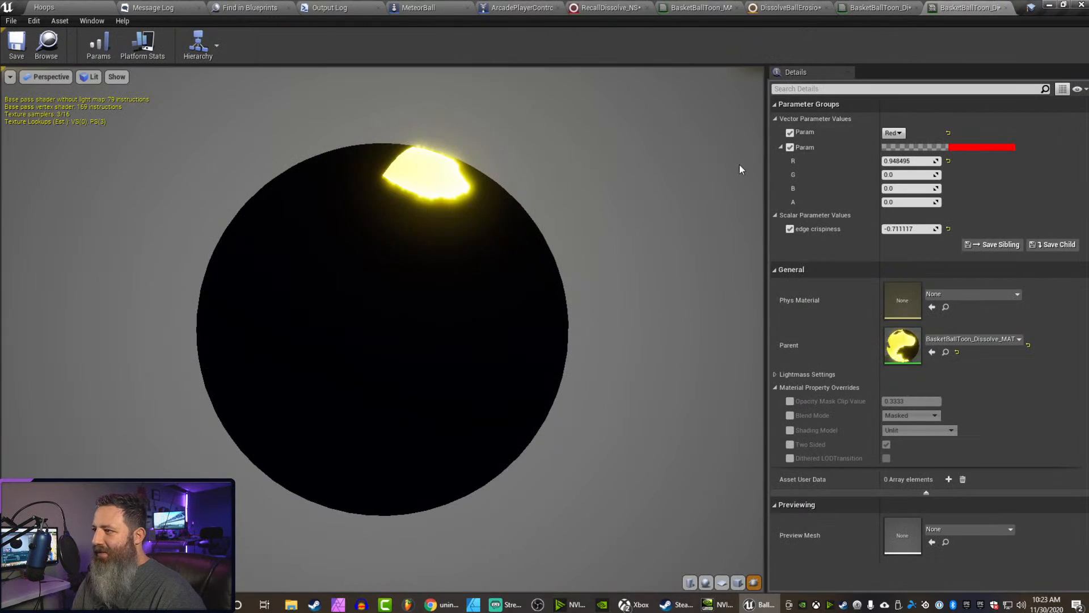
pyautogui.moveTo(902, 228); pyautogui.dragTo(908, 205)
pyautogui.moveTo(906, 161)
pyautogui.mouseDown()
pyautogui.moveTo(872, 162)
pyautogui.moveTo(906, 162)
pyautogui.mouseUp()
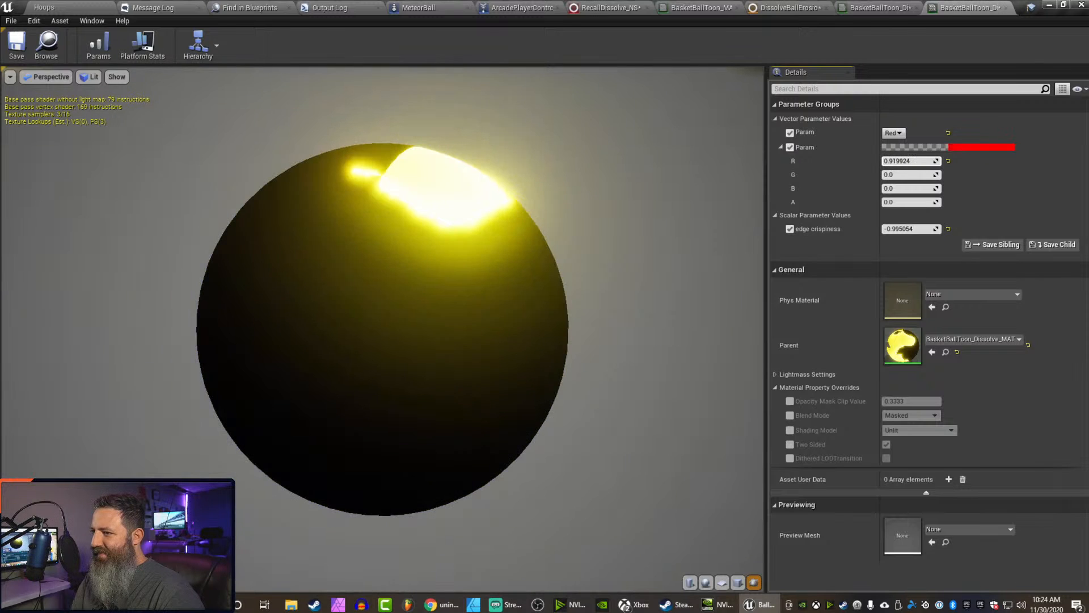
# Examine the dissolve material graph from the Opacity Mask's Param, Multiply and Add nodes back to the Blend_Screen node
pyautogui.click(881, 8)
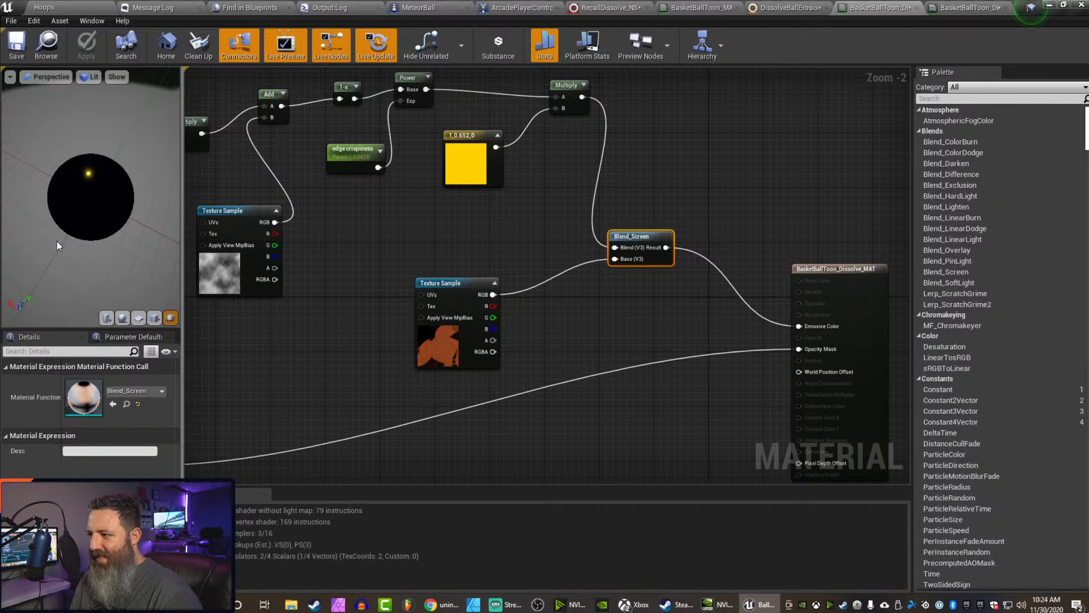
pyautogui.moveTo(576, 323); pyautogui.dragTo(581, 222, button='right')
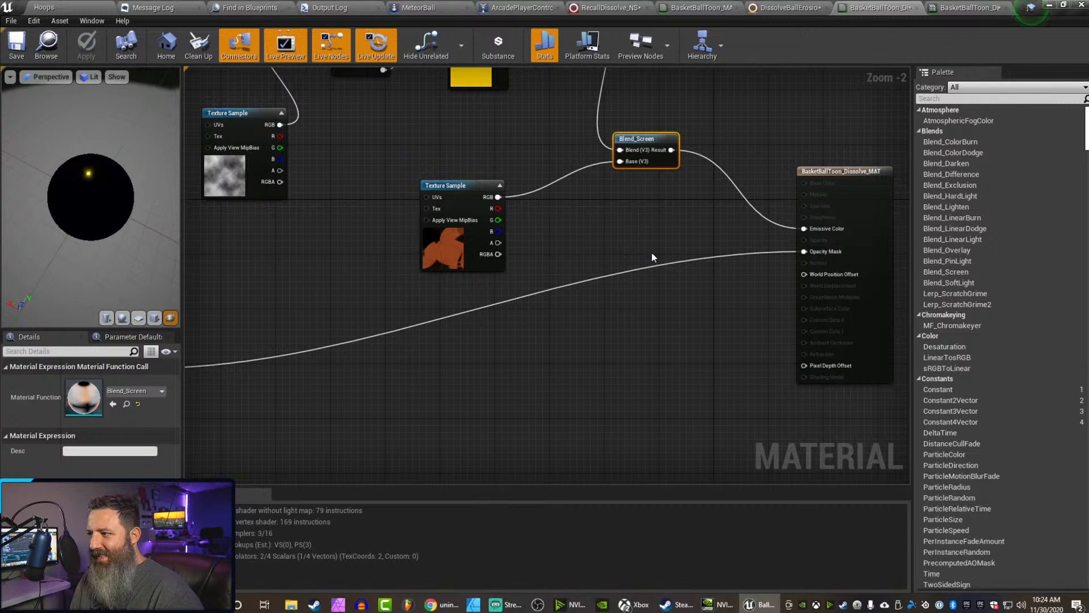
pyautogui.moveTo(644, 248); pyautogui.dragTo(1068, 188, button='right')
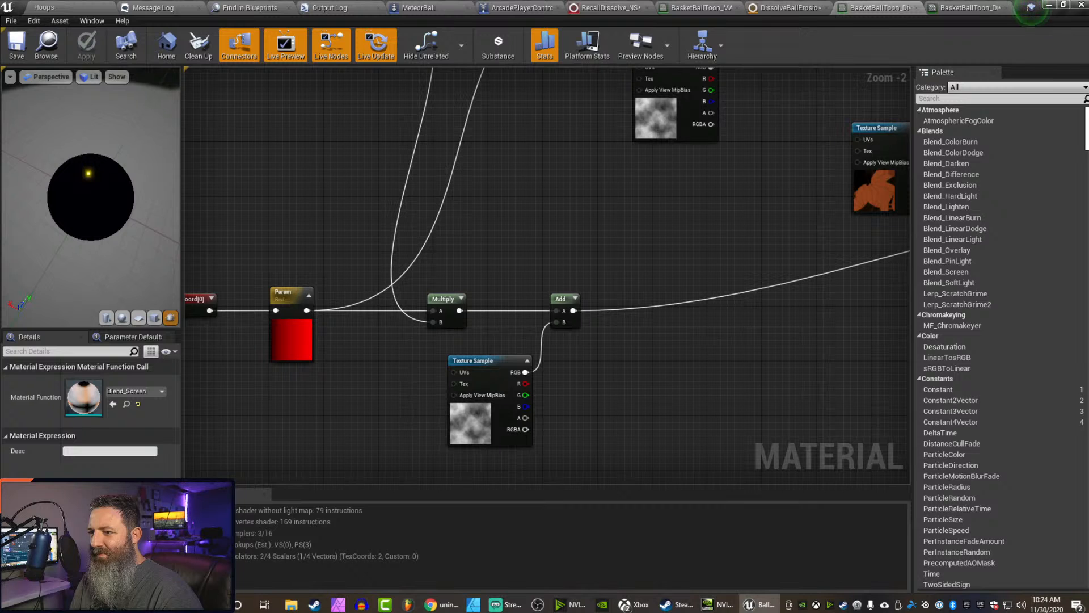
pyautogui.moveTo(1070, 188); pyautogui.dragTo(682, 327, button='right')
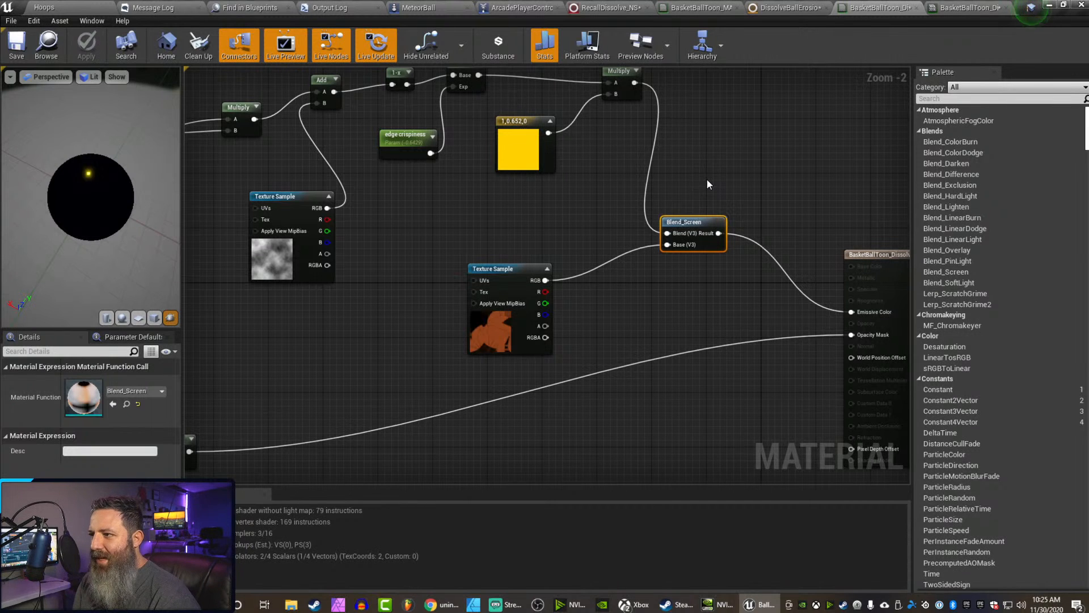
# Test the dissolve in the material instance by lowering Param R to about 0.12 and raising it to about 0.91, and return to the graph
pyautogui.click(958, 7)
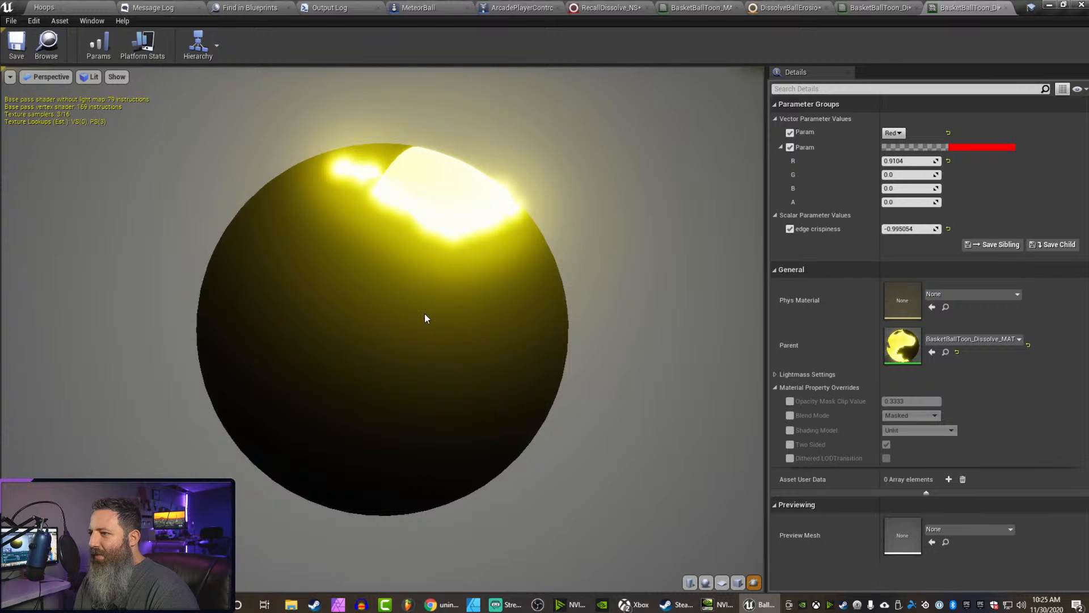
pyautogui.moveTo(906, 161); pyautogui.dragTo(884, 161)
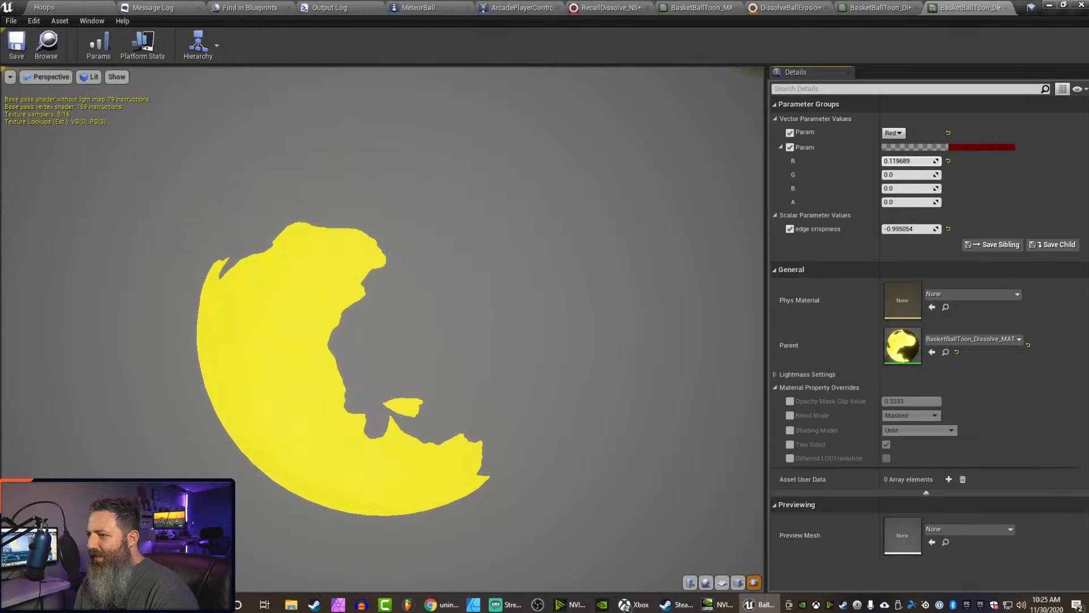
pyautogui.moveTo(883, 161); pyautogui.dragTo(922, 161)
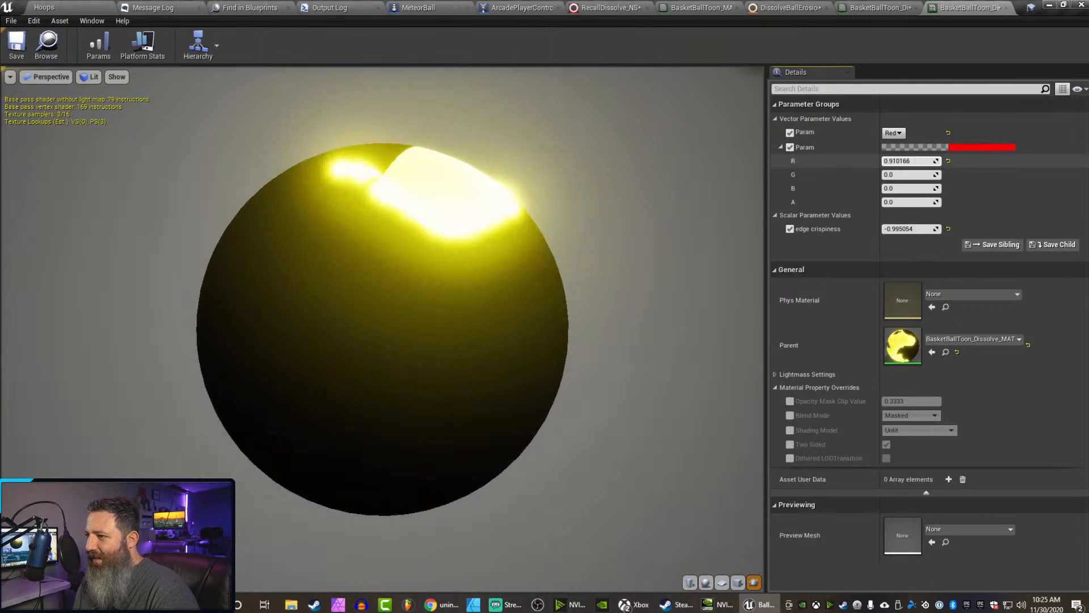
pyautogui.click(879, 8)
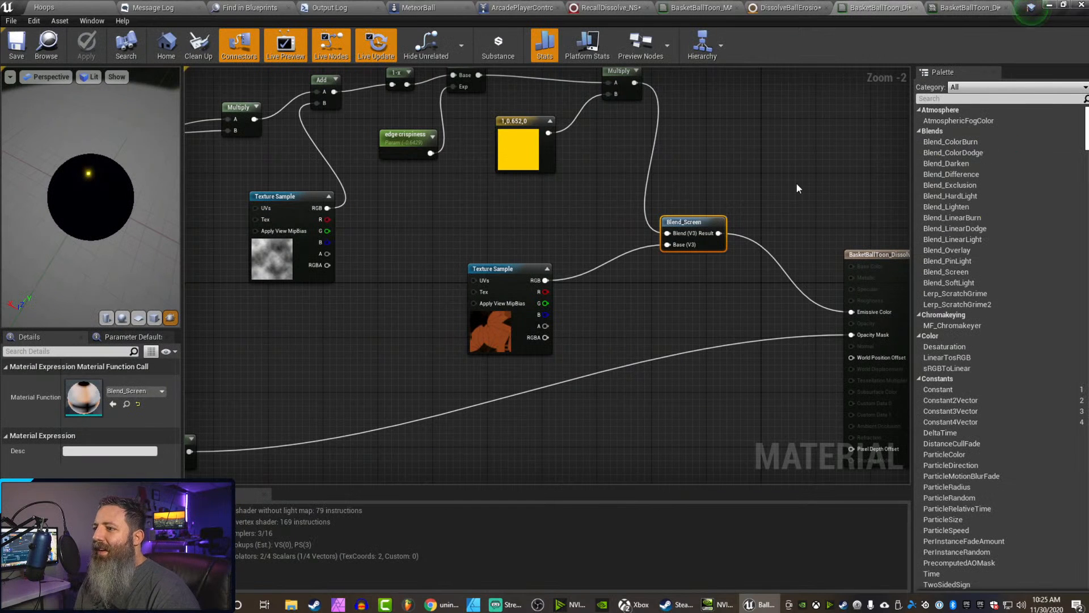